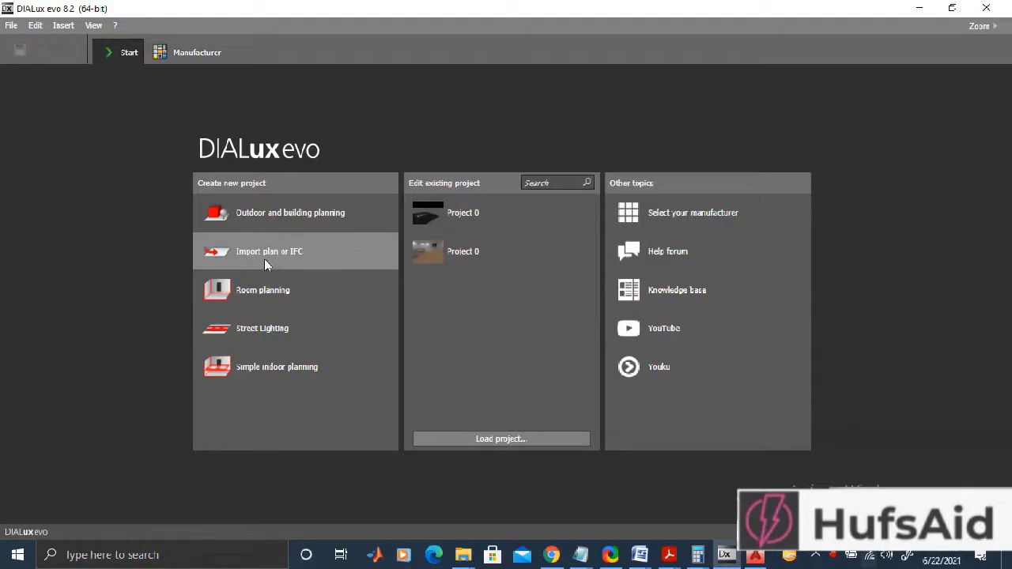
Step: Start a new project by importing the dialux import DWG file from the Desktop as a plan
left_click(263, 257)
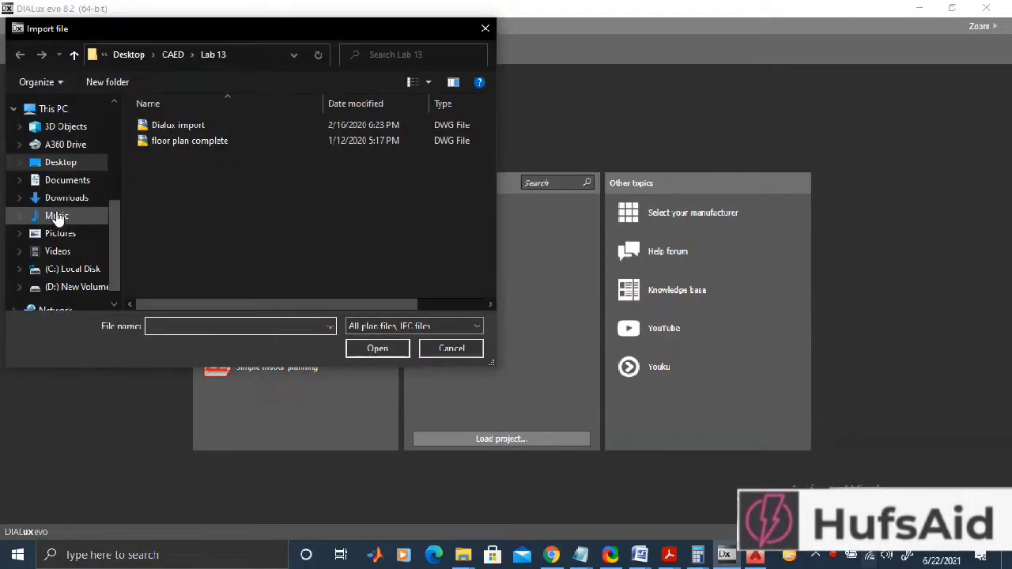
left_click(53, 162)
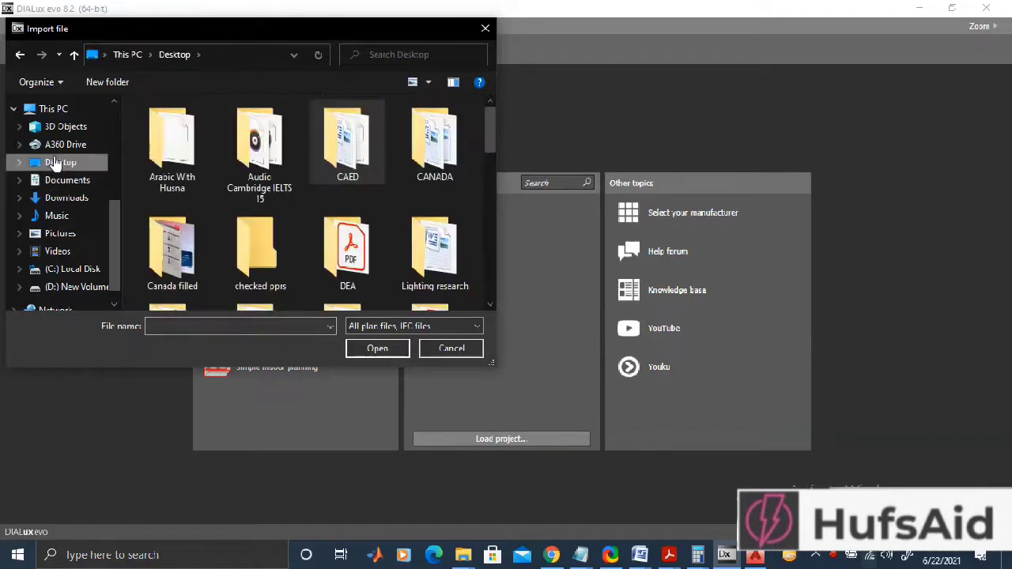
left_click_drag(493, 133, 490, 234)
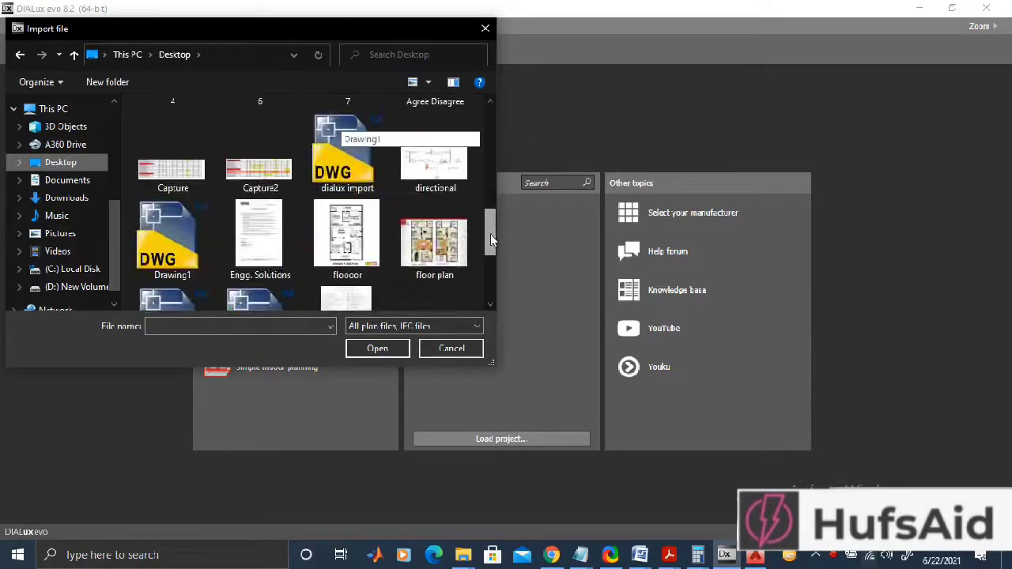
left_click(342, 162)
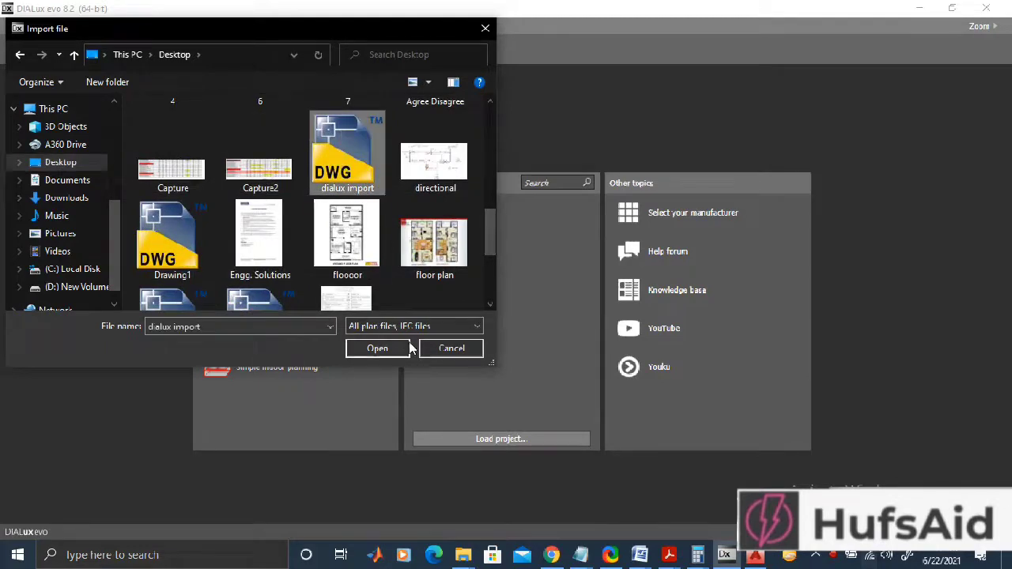
left_click(367, 351)
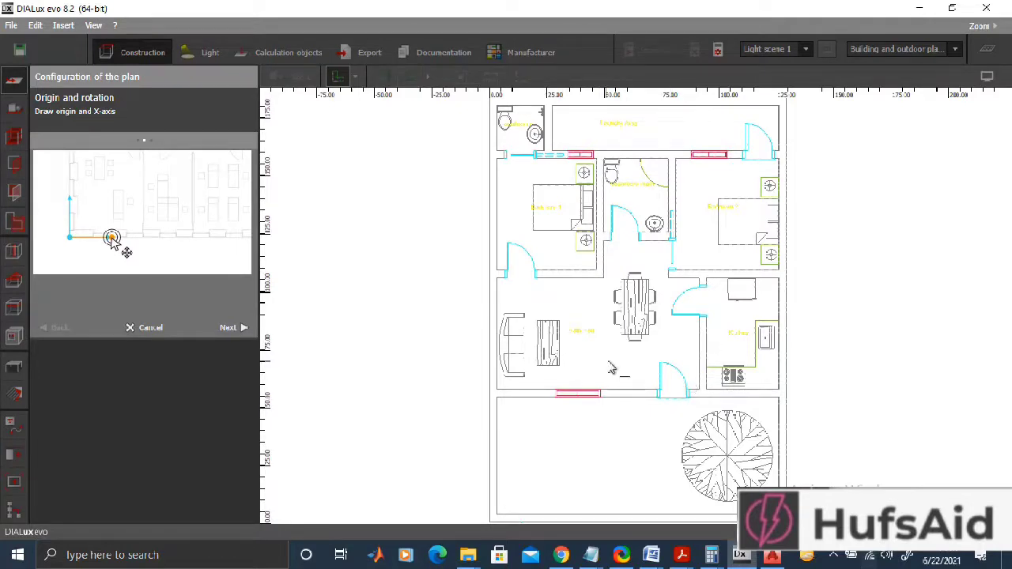
middle_click_drag(633, 228, 625, 275)
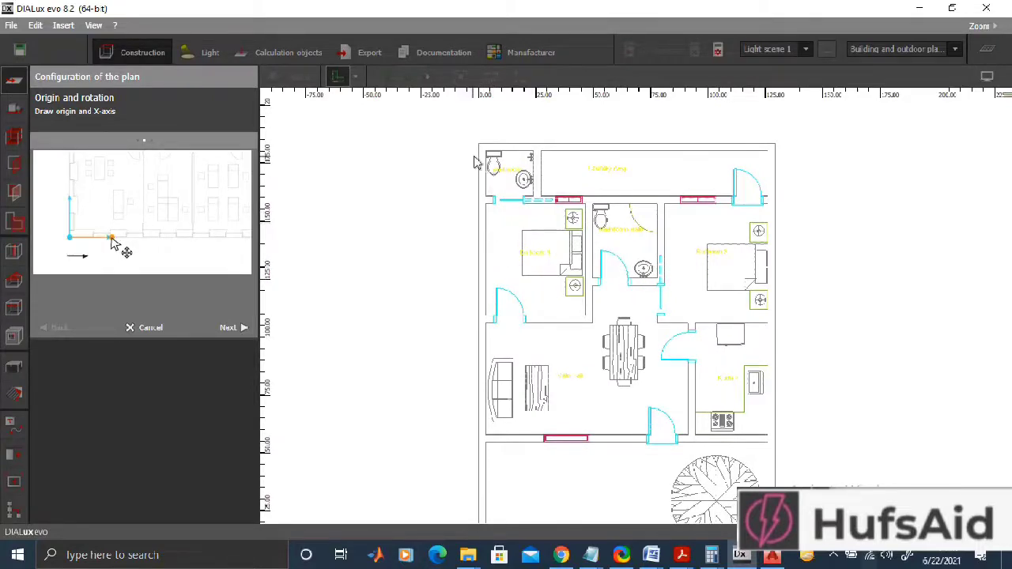
scroll(479, 149, "up", 5)
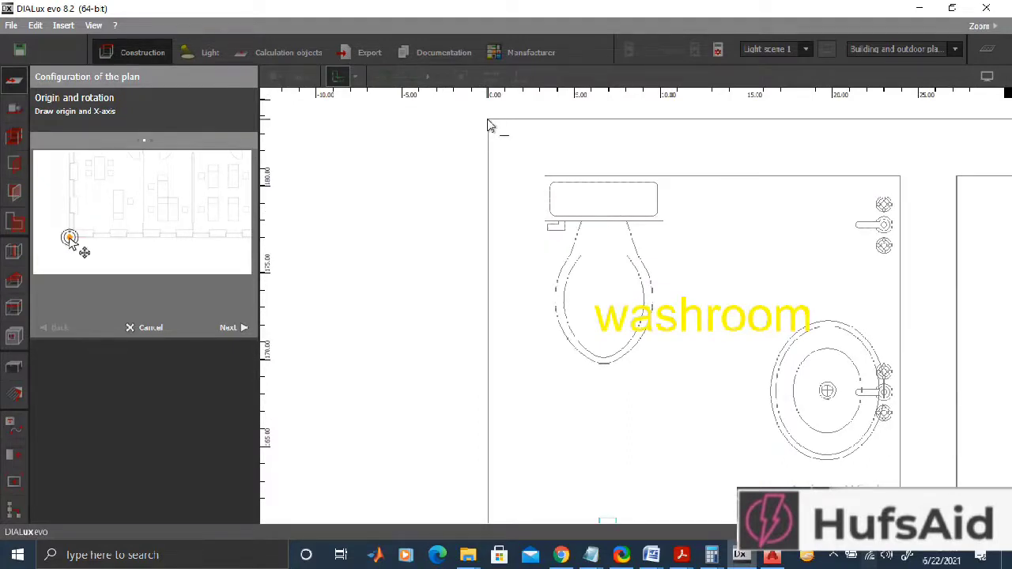
left_click(487, 119)
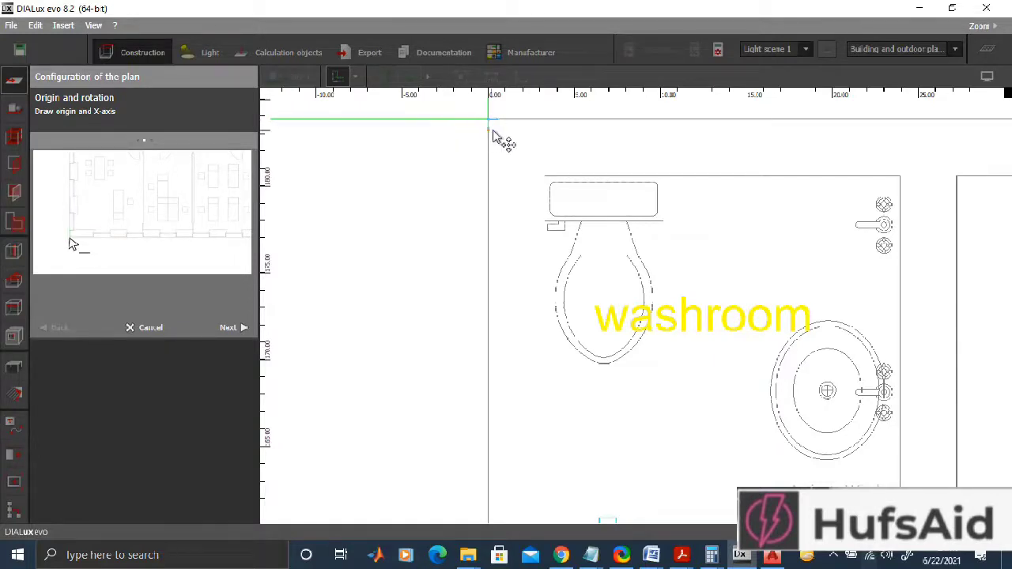
left_click(488, 282)
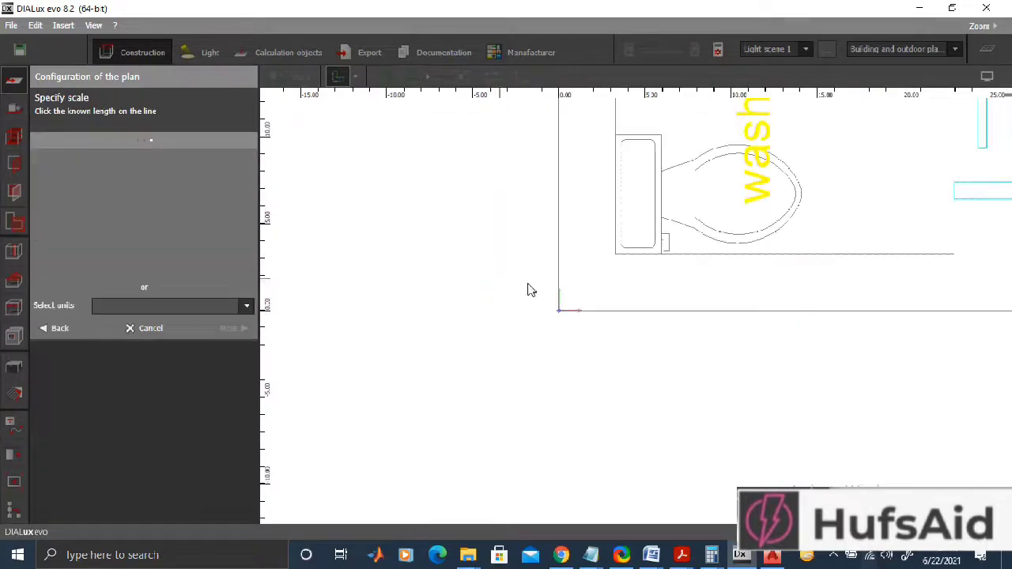
scroll(910, 355, "down", 5)
middle_click_drag(915, 346, 534, 434)
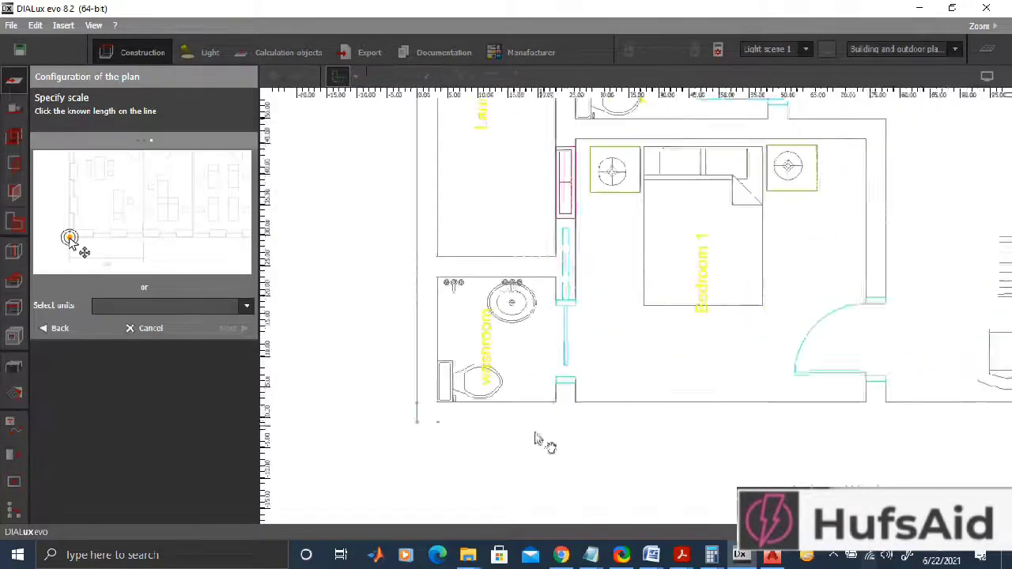
scroll(711, 356, "down", 5)
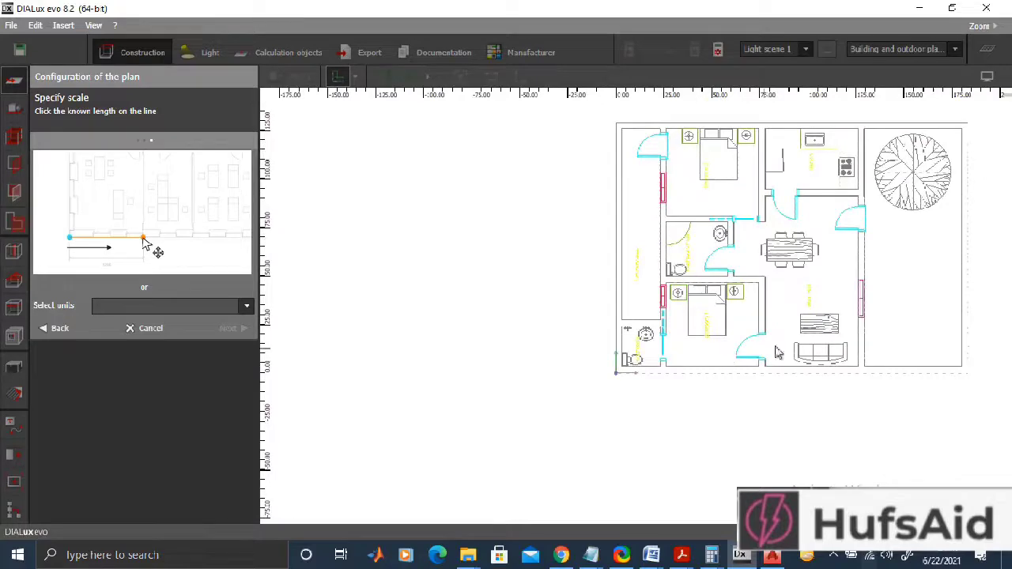
middle_click_drag(777, 353, 585, 319)
scroll(577, 249, "up", 4)
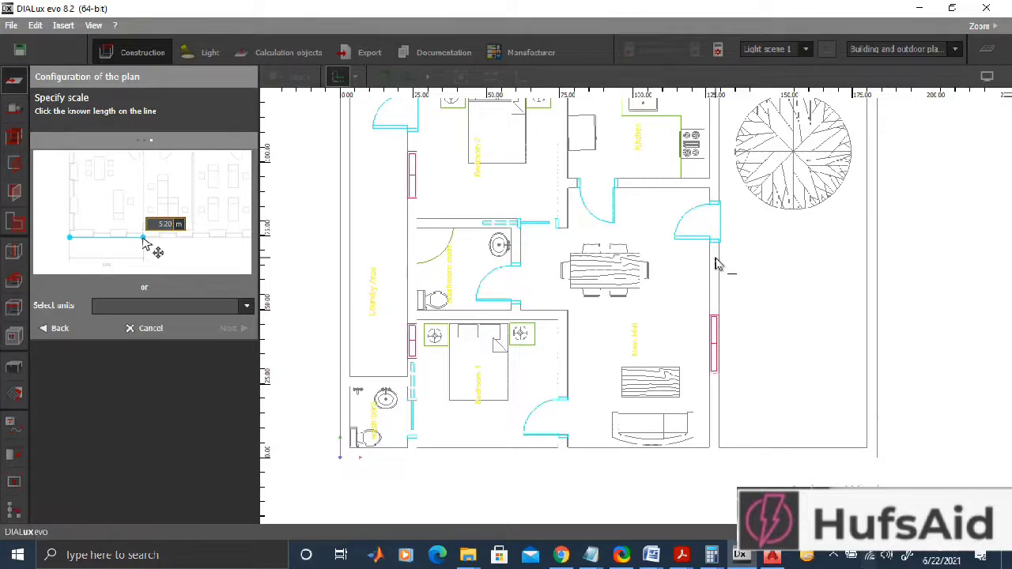
left_click(142, 330)
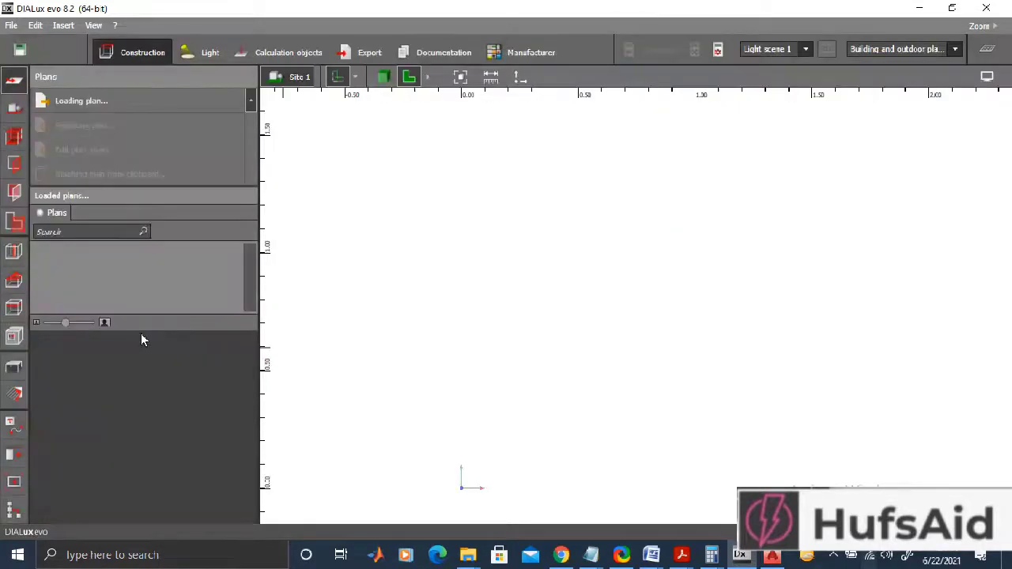
Step: Load the dialux import DWG from the Desktop into the empty site as its plan
left_click(89, 100)
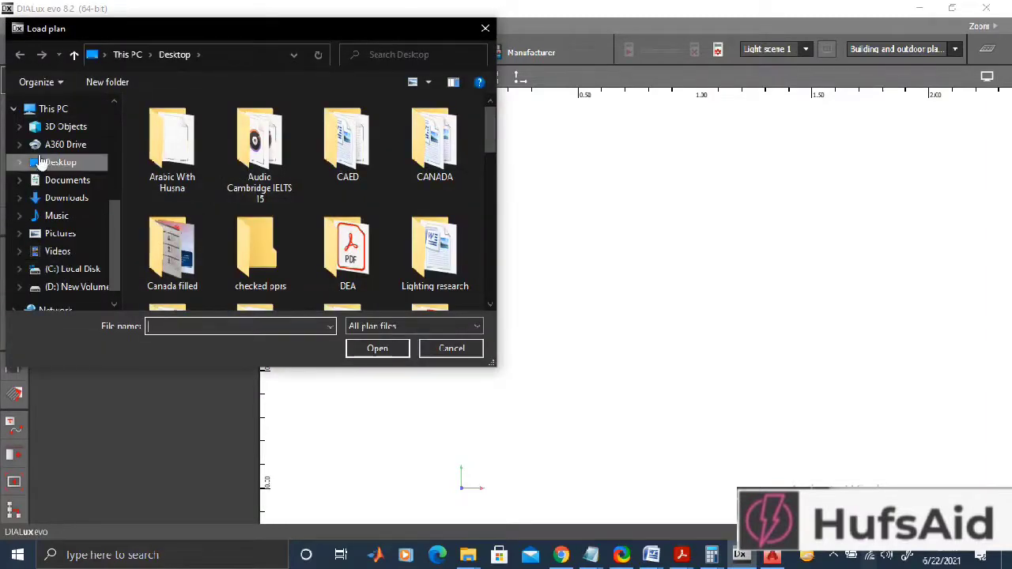
left_click_drag(490, 129, 495, 239)
left_click(346, 122)
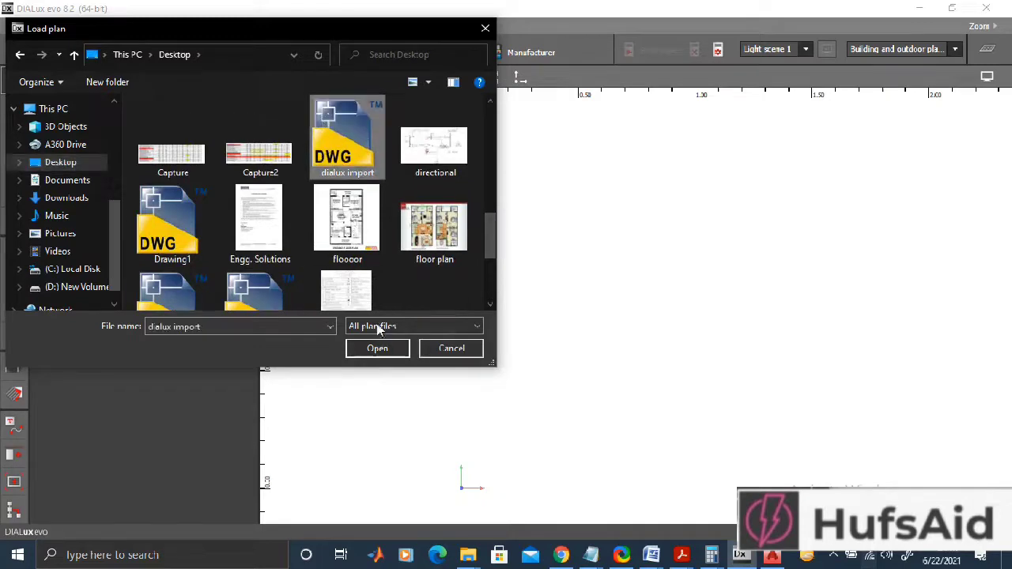
left_click(380, 348)
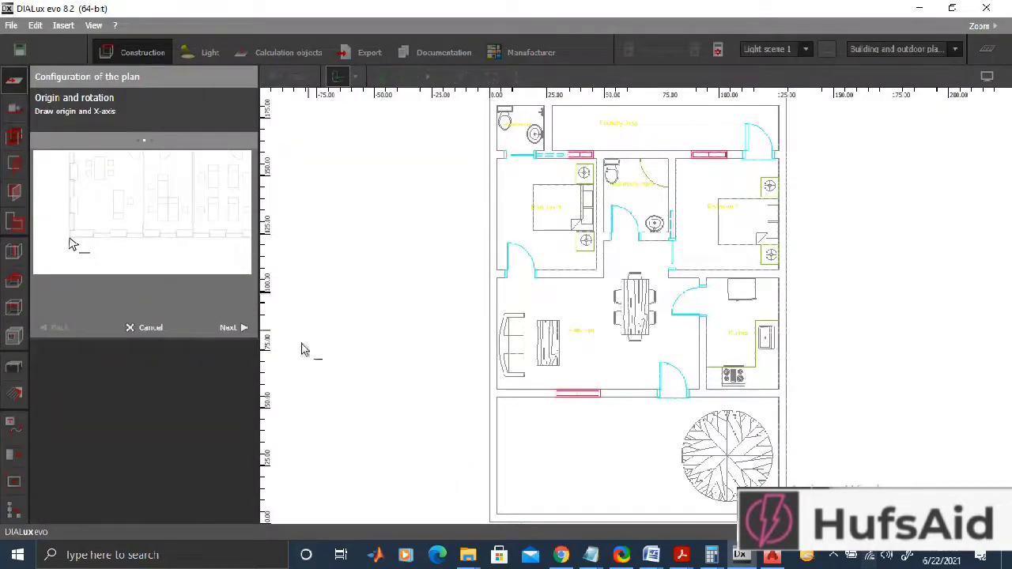
Step: Place the plan's origin at the outer wall corner beside the small washroom, with the X-axis running horizontally along the laundry area's outer wall
scroll(556, 277, "down", 2)
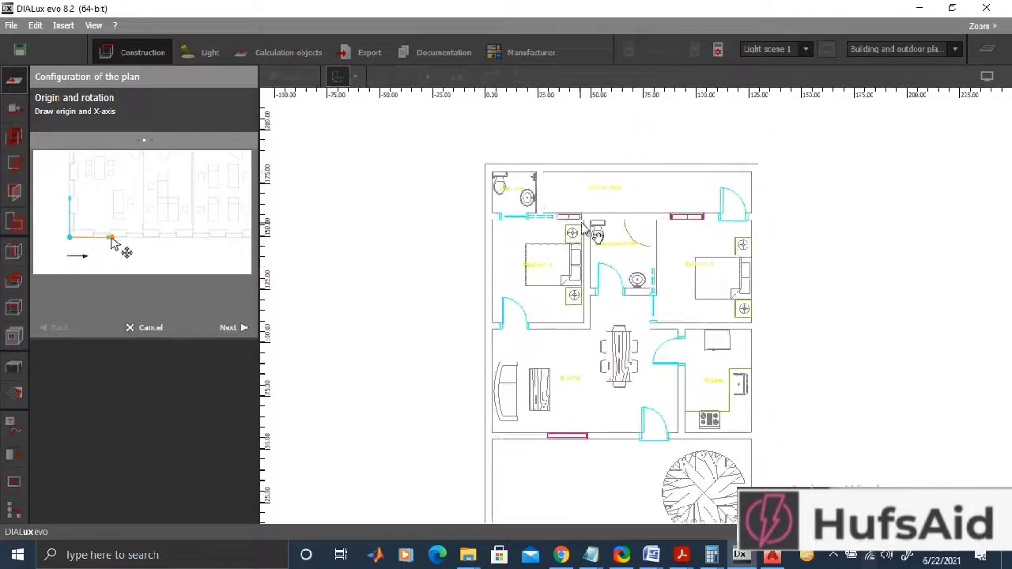
scroll(492, 172, "up", 3)
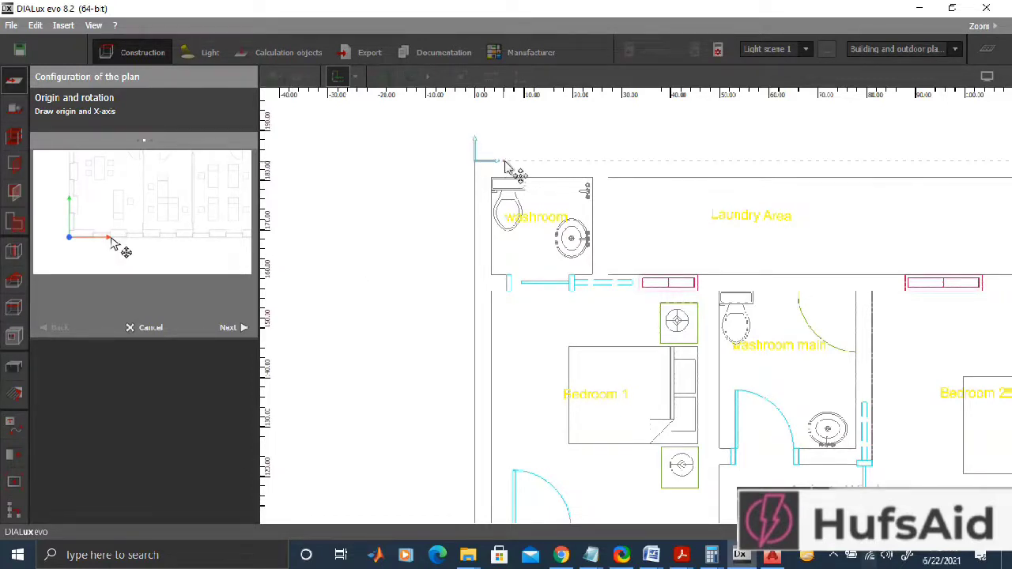
left_click(474, 161)
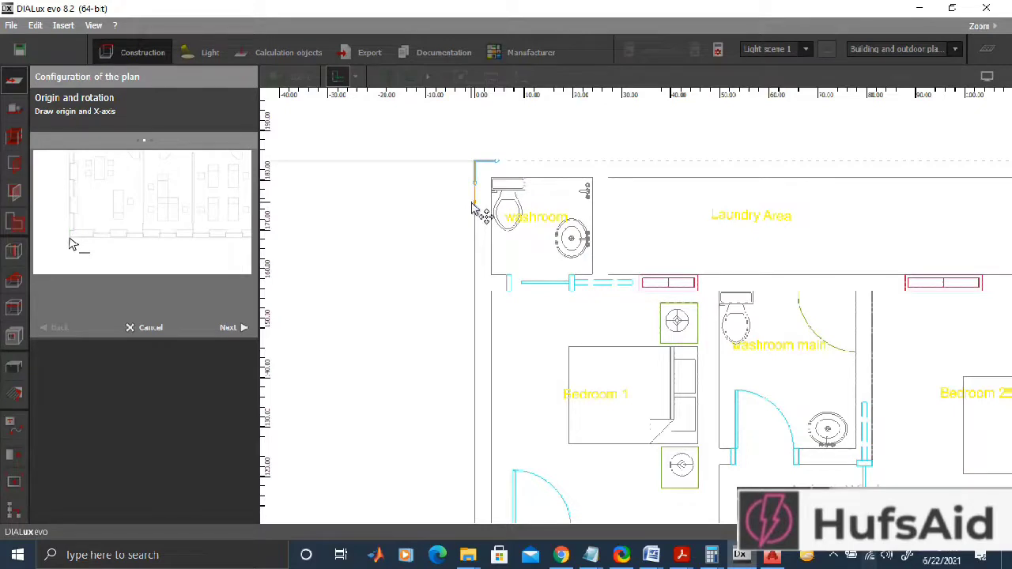
left_click(564, 164)
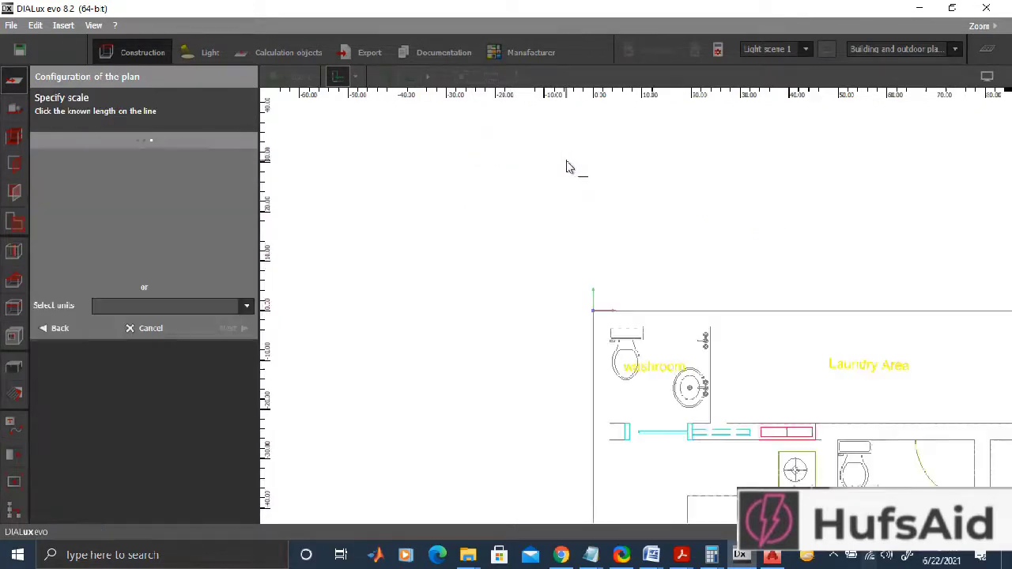
Step: Switch to AutoCAD to examine the small washroom's wall dimension in hufsa.dwg, and return to DIALux evo
scroll(644, 246, "down", 2)
scroll(770, 363, "down", 2)
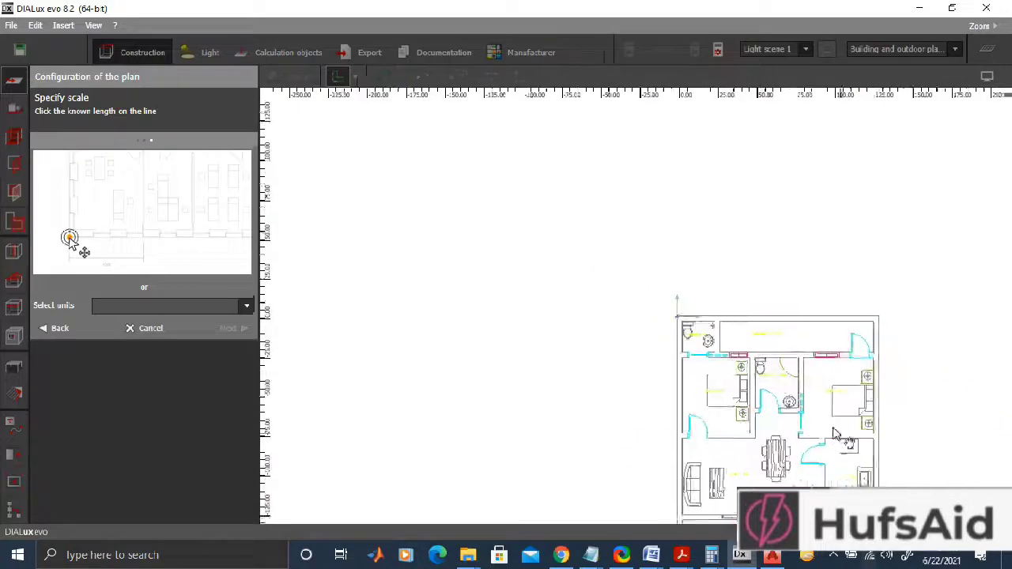
middle_click_drag(770, 363, 462, 257)
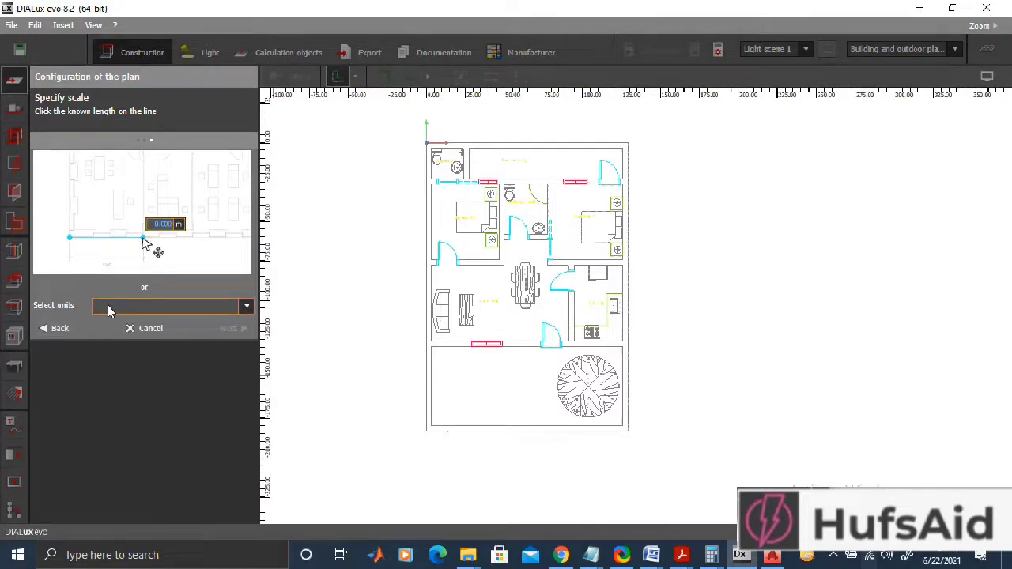
scroll(452, 388, "up", 2)
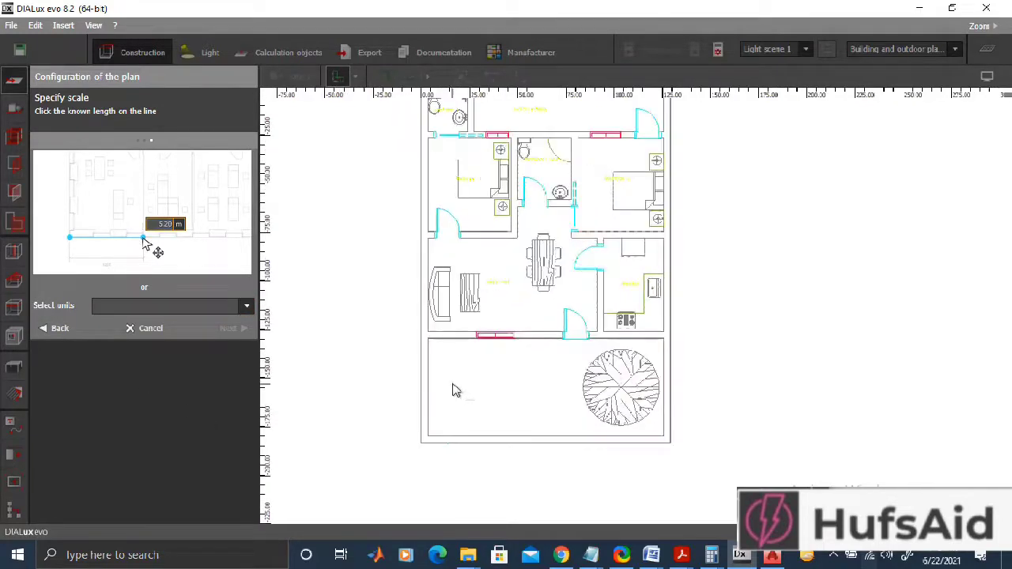
middle_click_drag(725, 314, 684, 364)
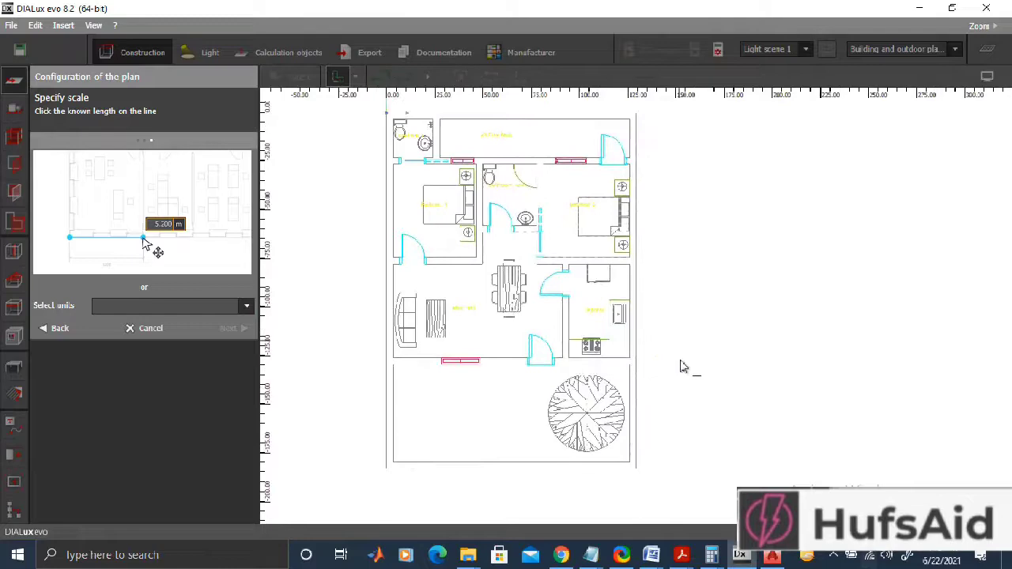
left_click(773, 555)
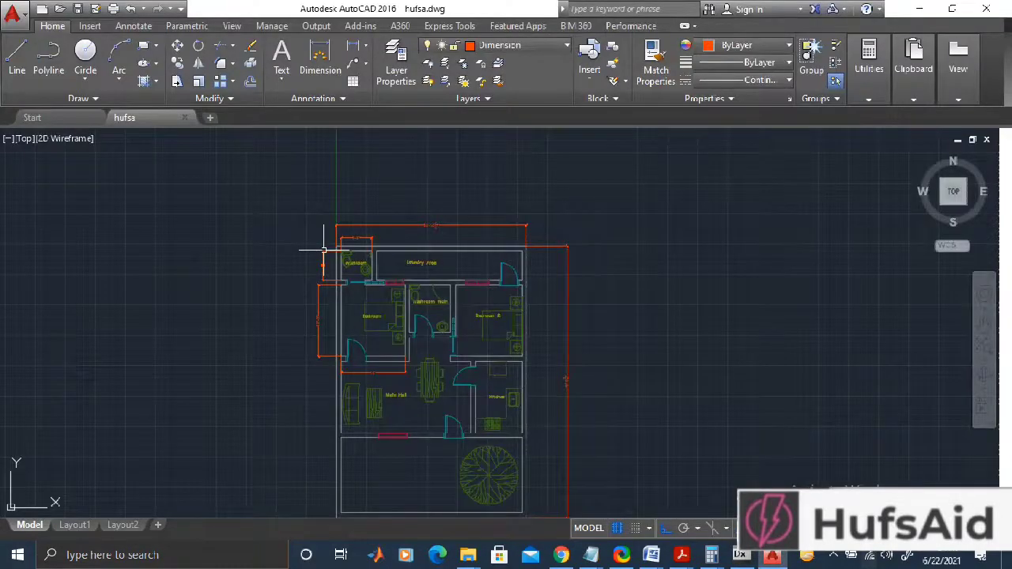
scroll(323, 249, "up", 10)
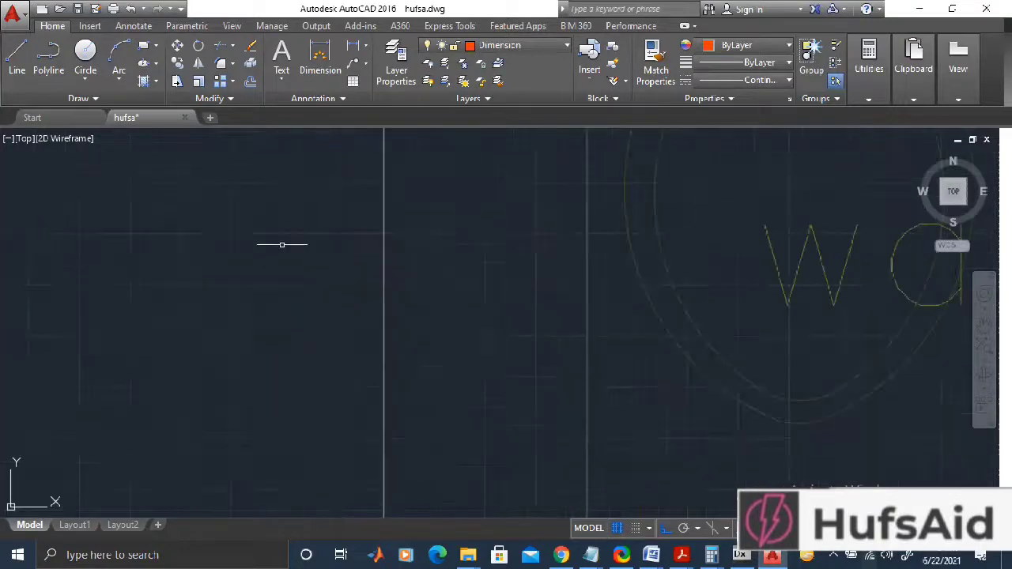
scroll(283, 244, "down", 8)
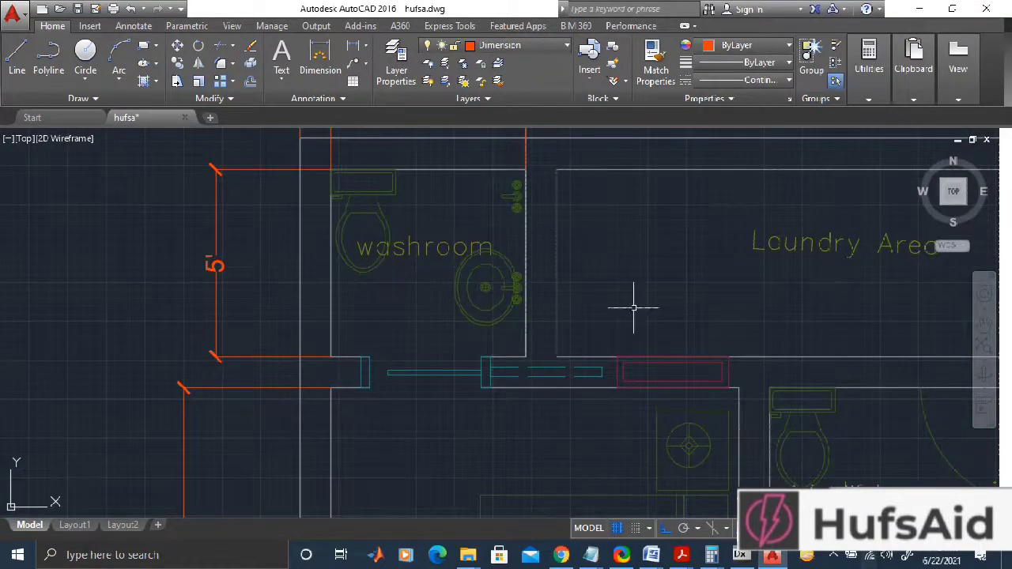
left_click(919, 8)
Step: Set the plan's scale unit to Foot
scroll(398, 154, "up", 3)
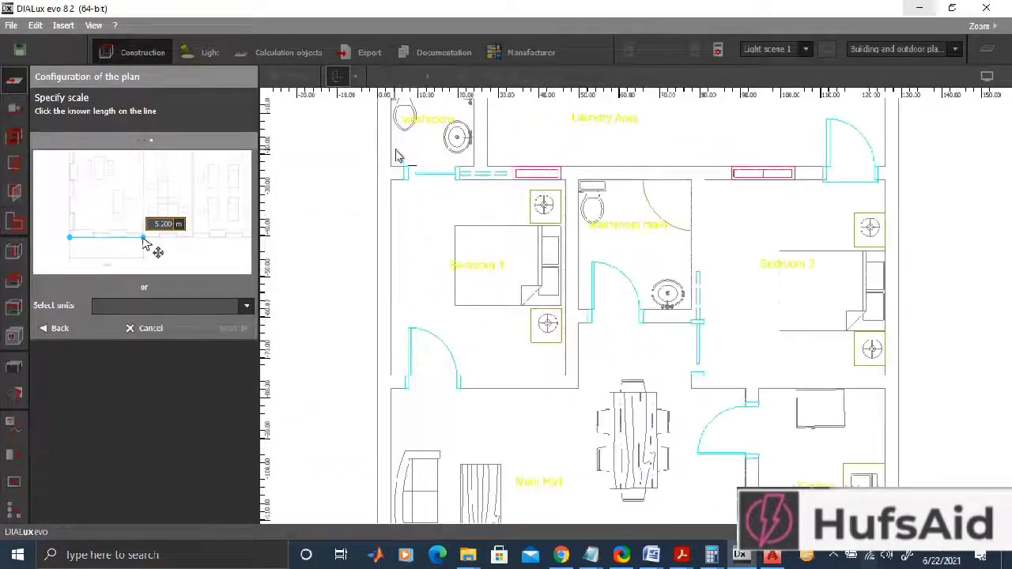
scroll(447, 233, "up", 3)
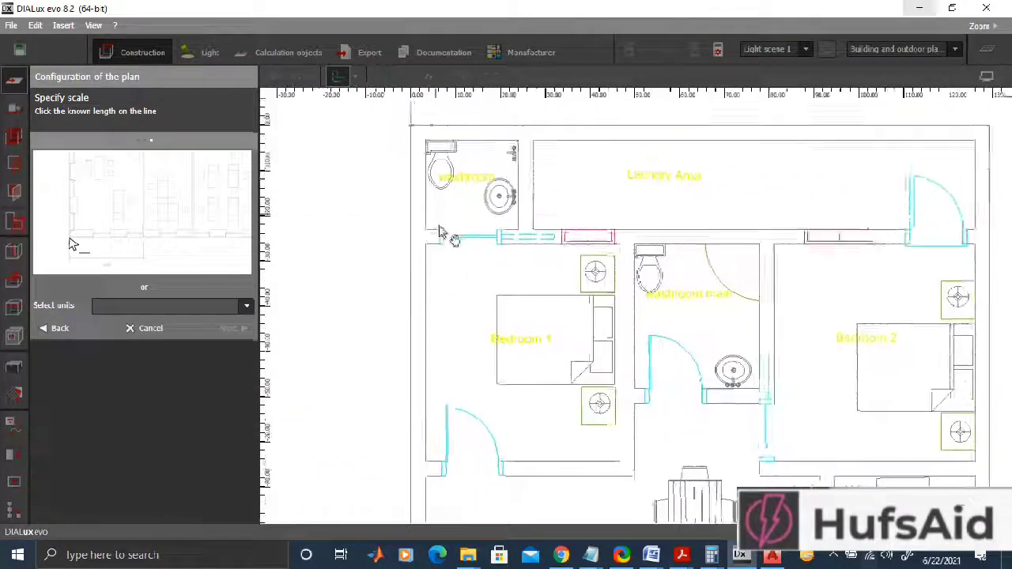
left_click(246, 306)
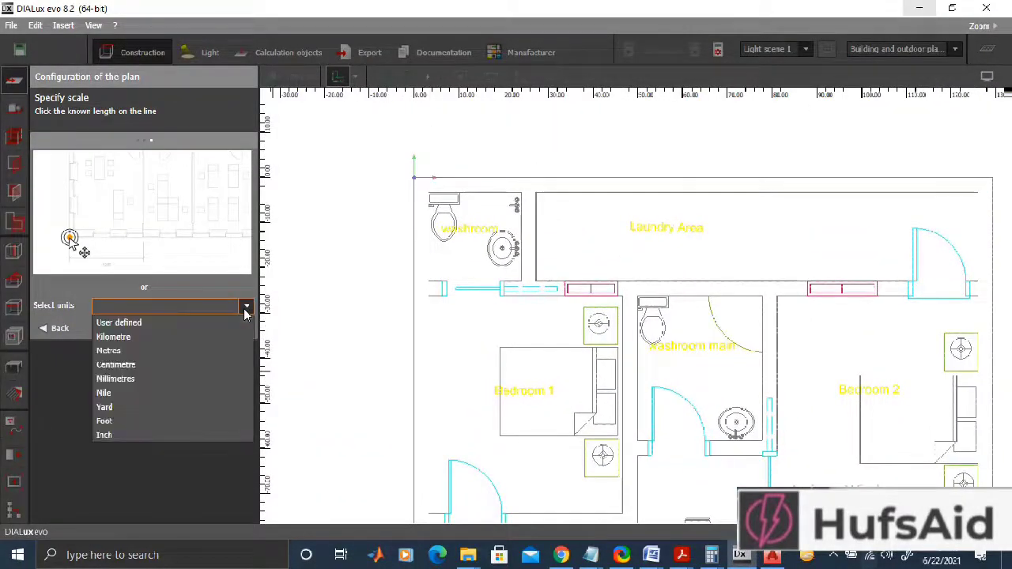
left_click(132, 419)
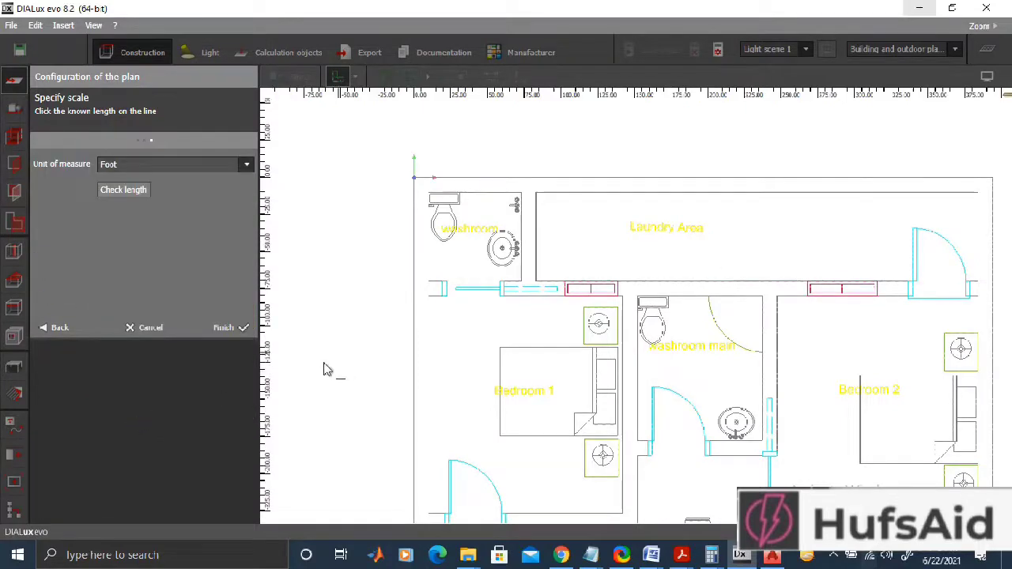
Step: Trace the small washroom's inner wall beside the toilet from corner to corner and change its length to 5 ft
scroll(427, 190, "up", 5)
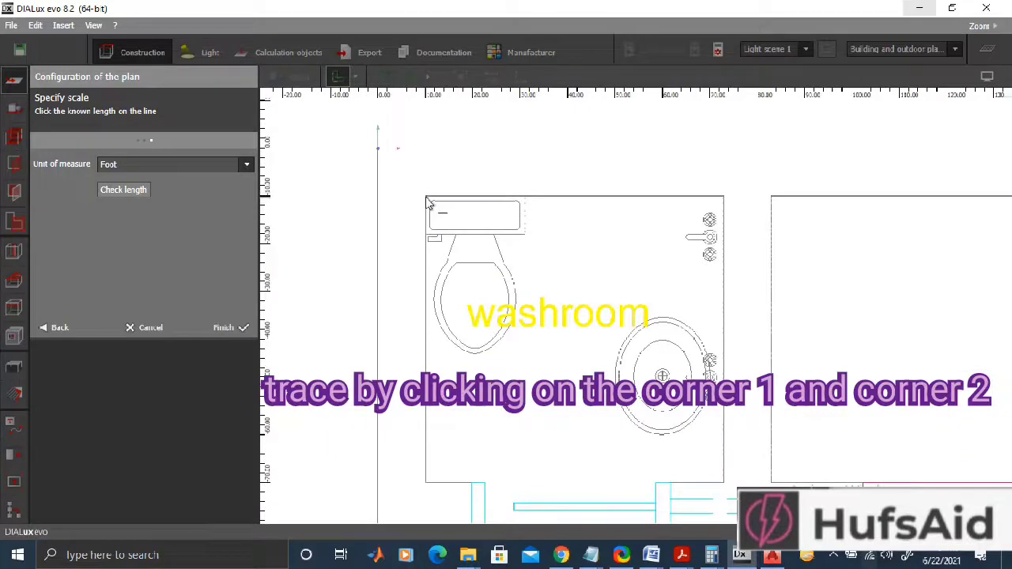
left_click(426, 197)
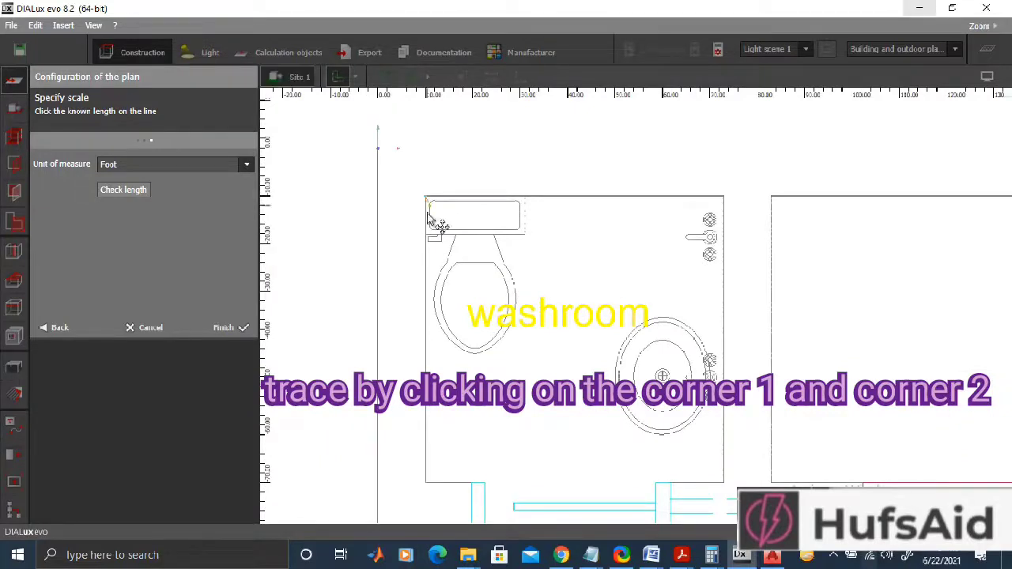
left_click(425, 483)
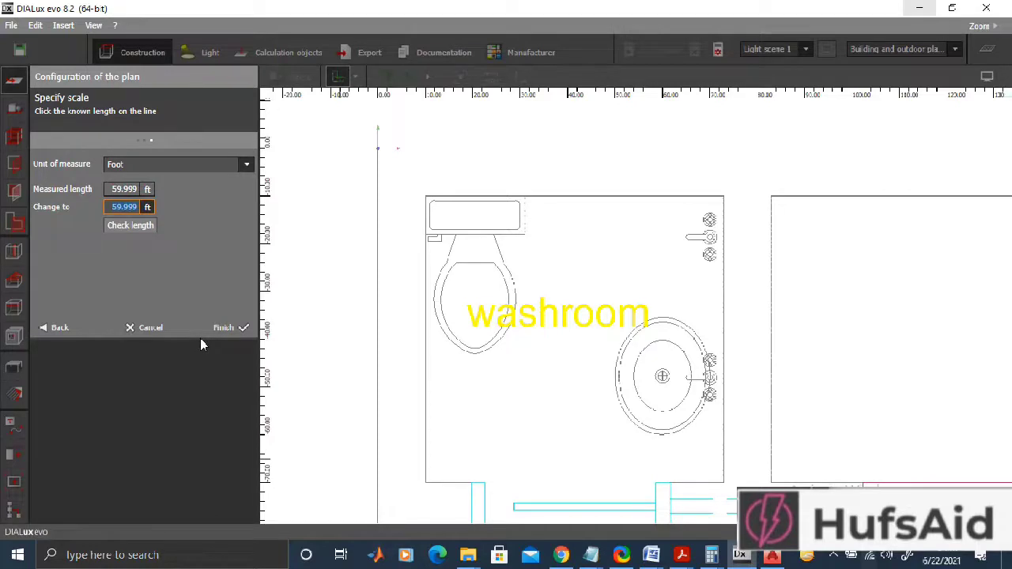
type("5")
left_click(130, 226)
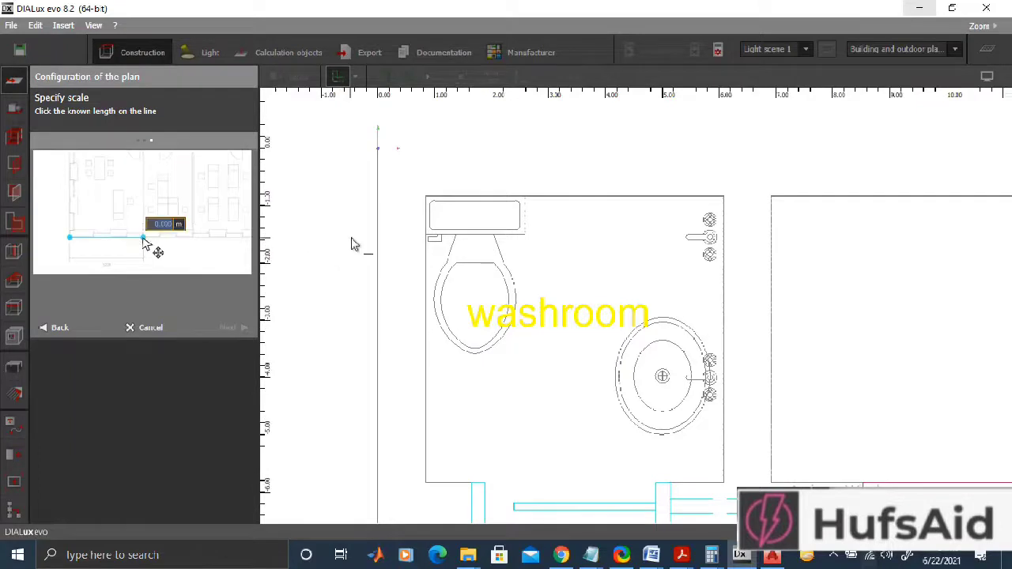
Step: Retrace the small washroom's inner wall beside the toilet from corner to corner to check its length, and finish the plan configuration
scroll(433, 204, "down", 1)
left_click(410, 198)
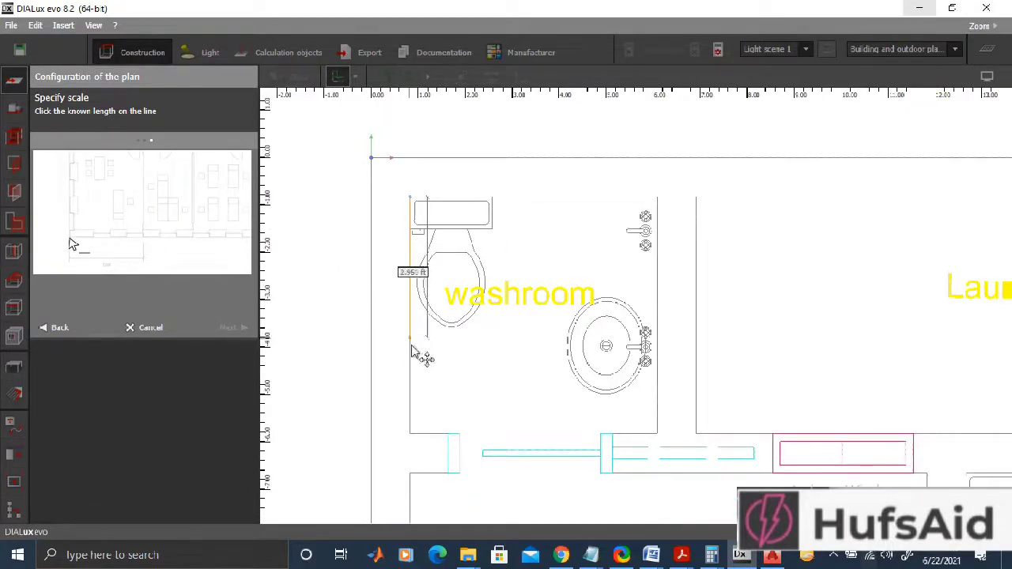
left_click(411, 434)
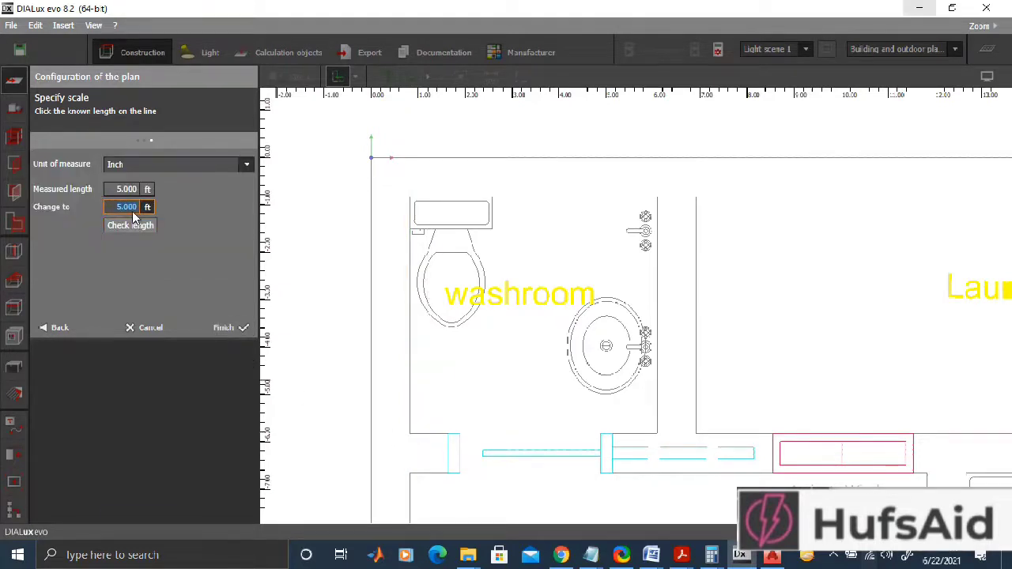
left_click(225, 327)
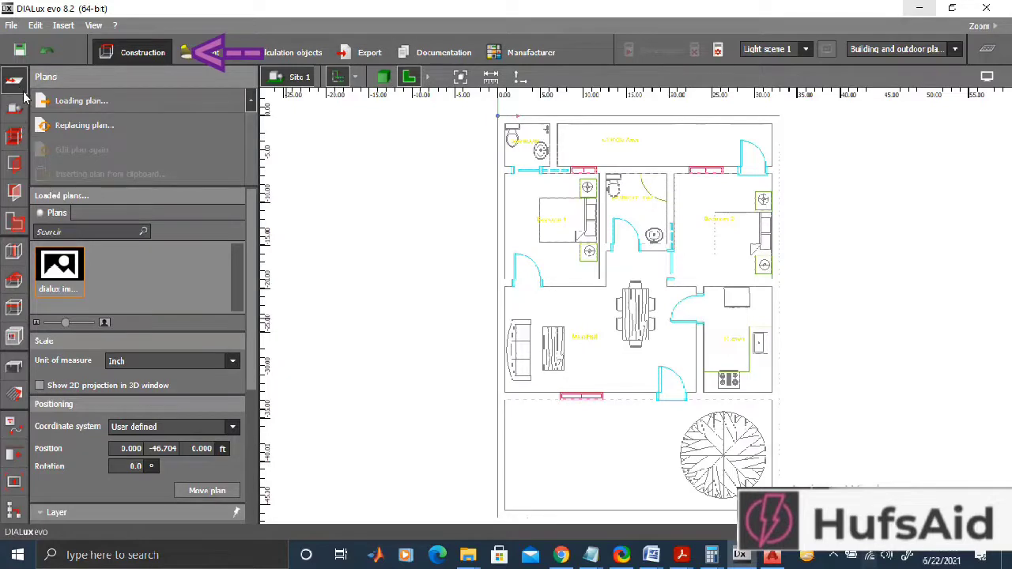
Step: Draw a new one-storey building contour along the plan's outer corners, about 32.86 ft by 46.56 ft, and close the polygon
left_click(15, 139)
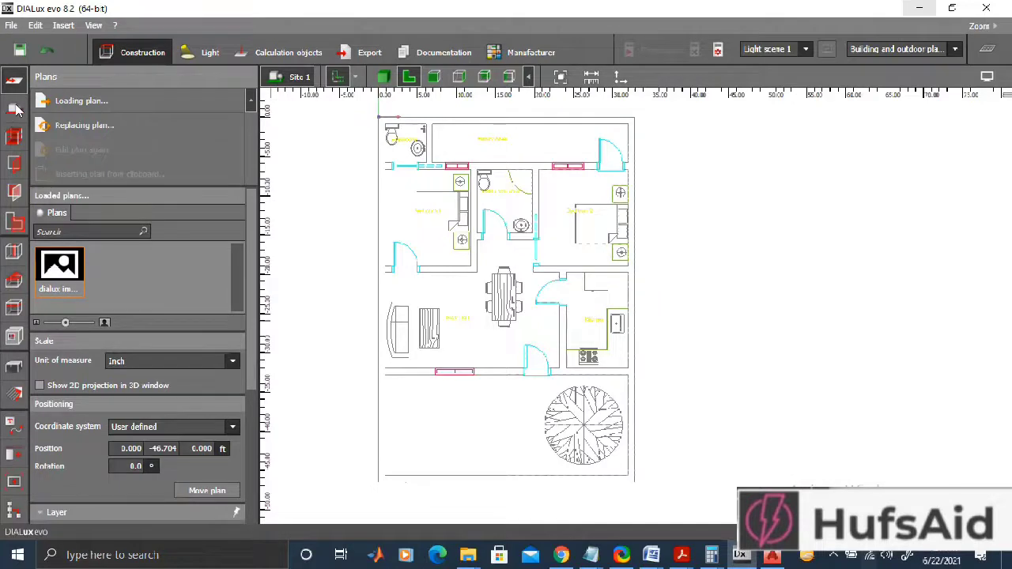
left_click(16, 109)
left_click(87, 101)
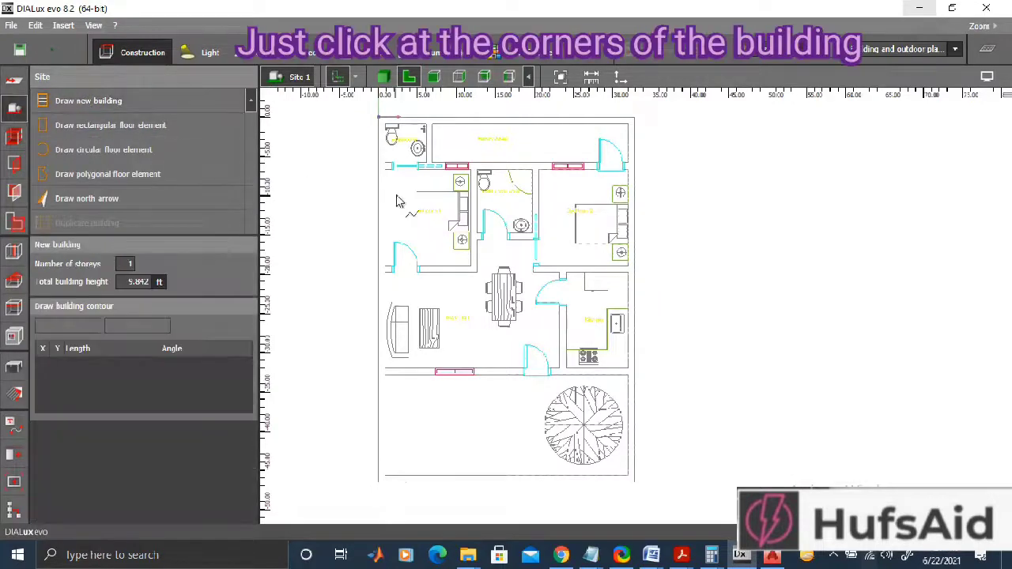
left_click(379, 121)
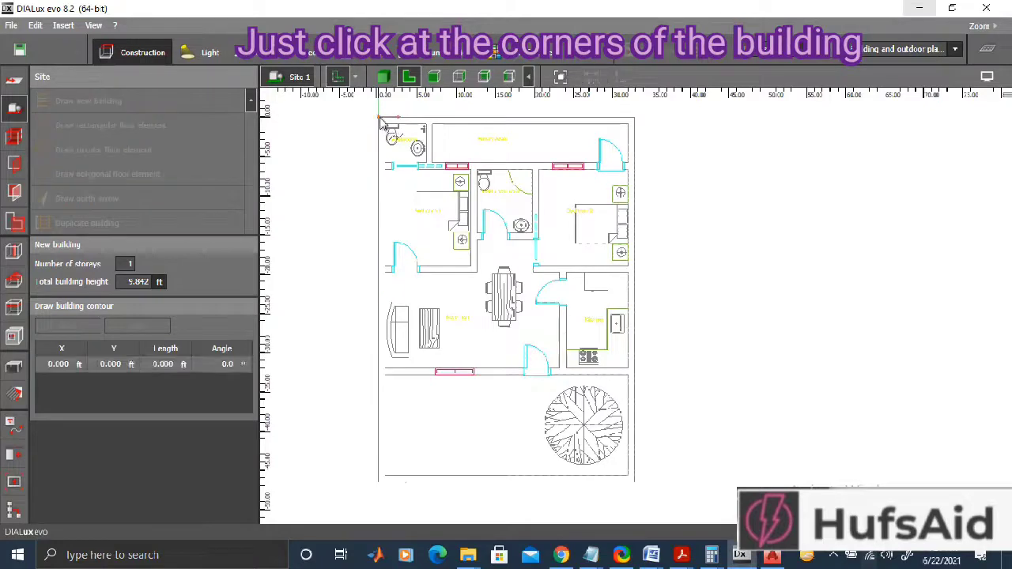
left_click(633, 121)
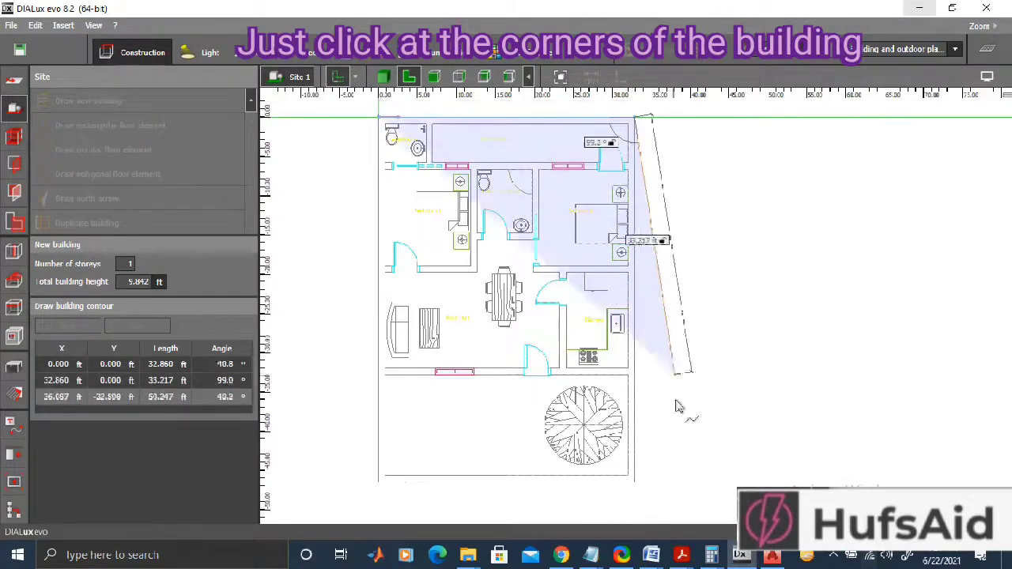
left_click(635, 484)
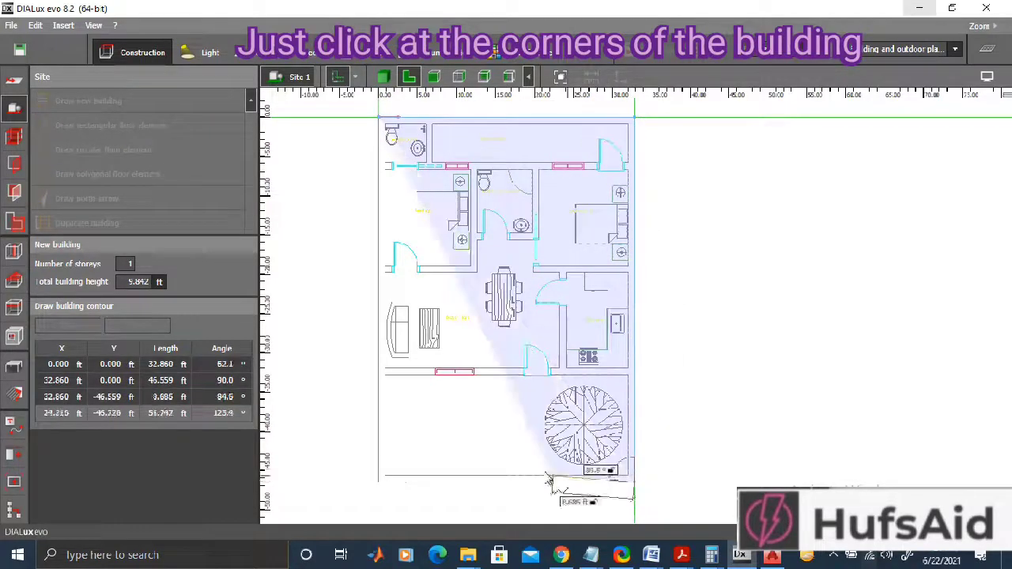
left_click(380, 485)
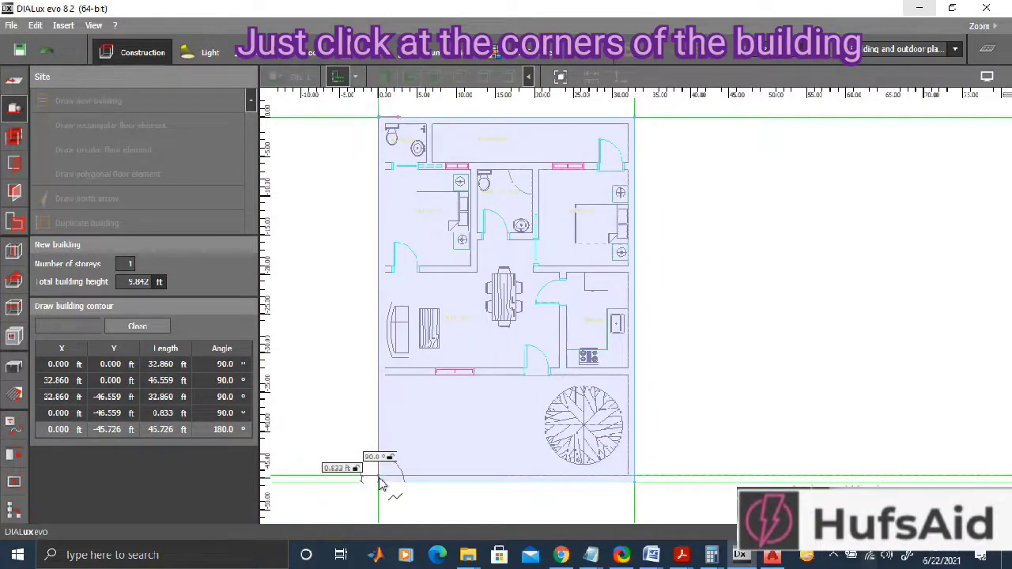
right_click(380, 485)
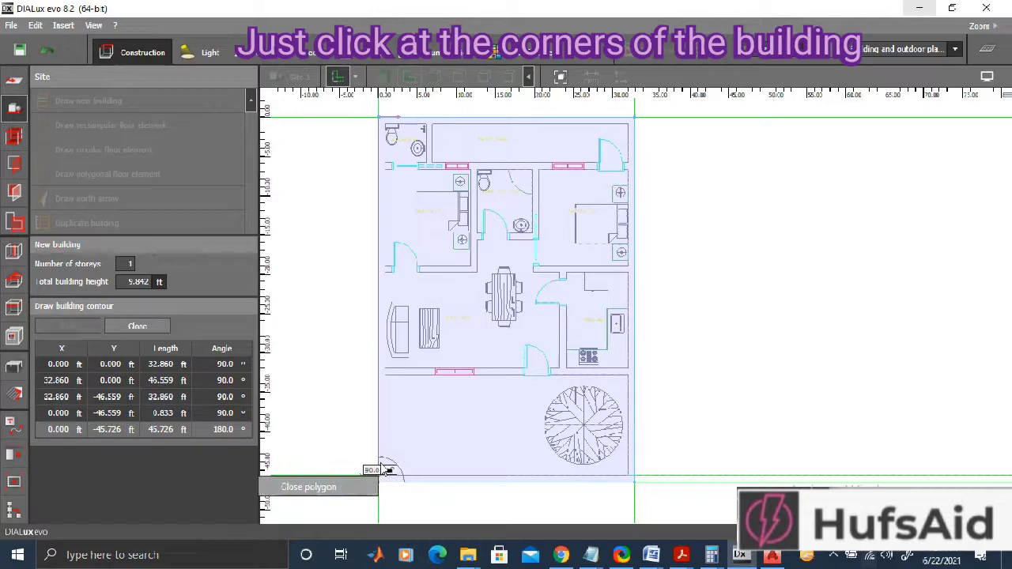
left_click(348, 486)
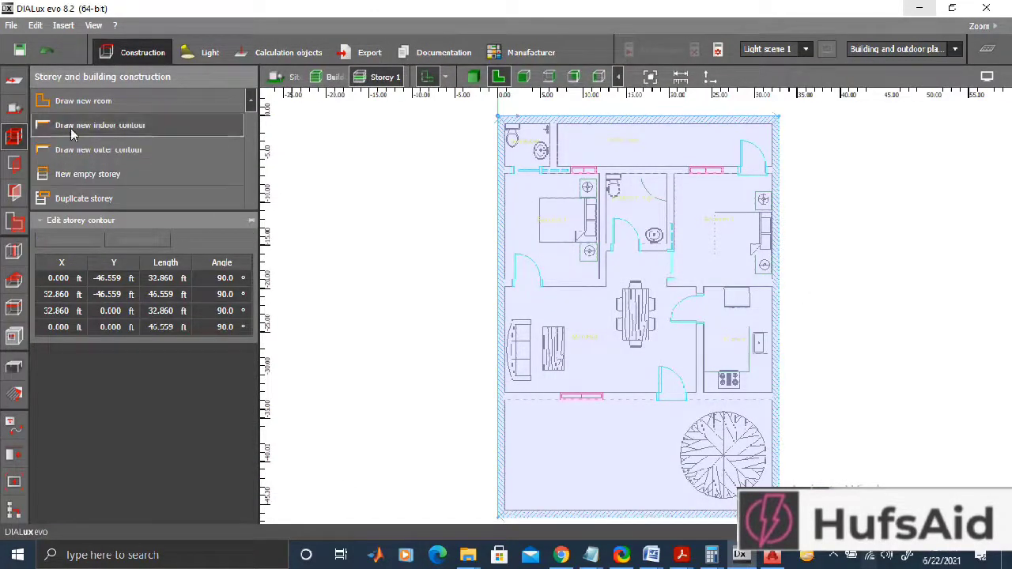
Step: Draw a closed indoor contour on Storey 1 around the area with the tree, about 31.19 ft by 12.87 ft
left_click(16, 109)
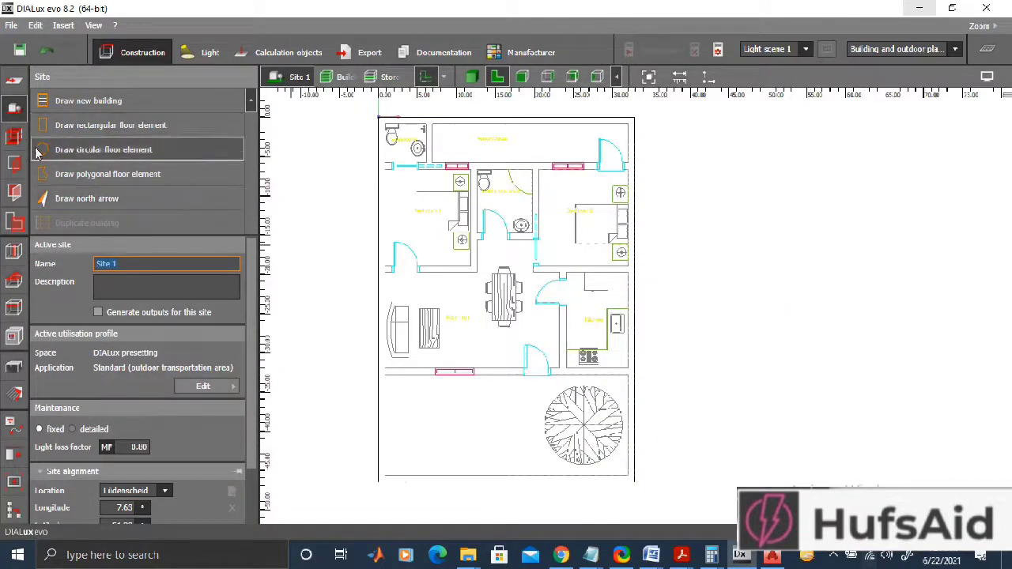
left_click(15, 137)
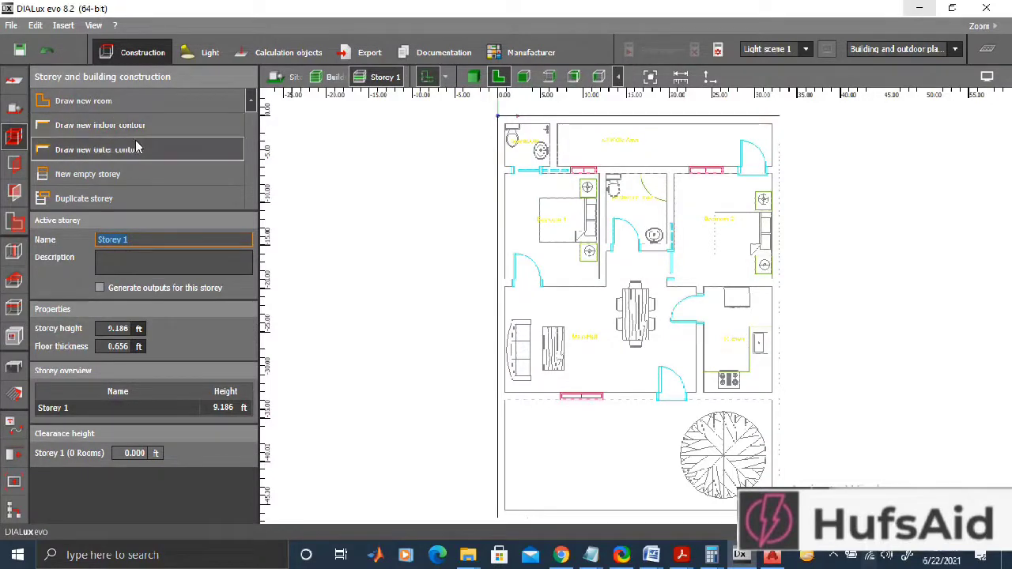
left_click(82, 128)
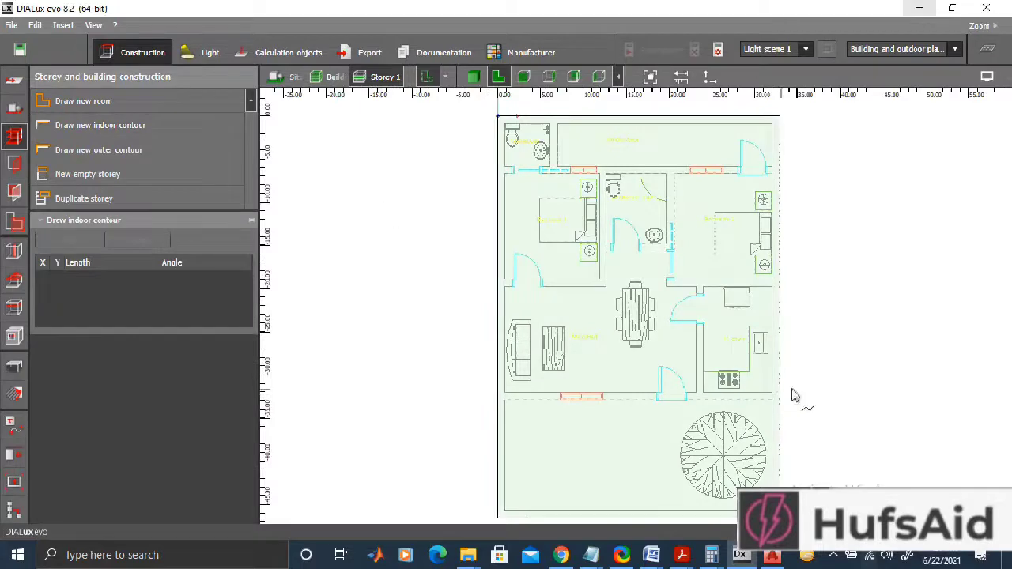
scroll(849, 350, "down", 1)
scroll(482, 370, "up", 1)
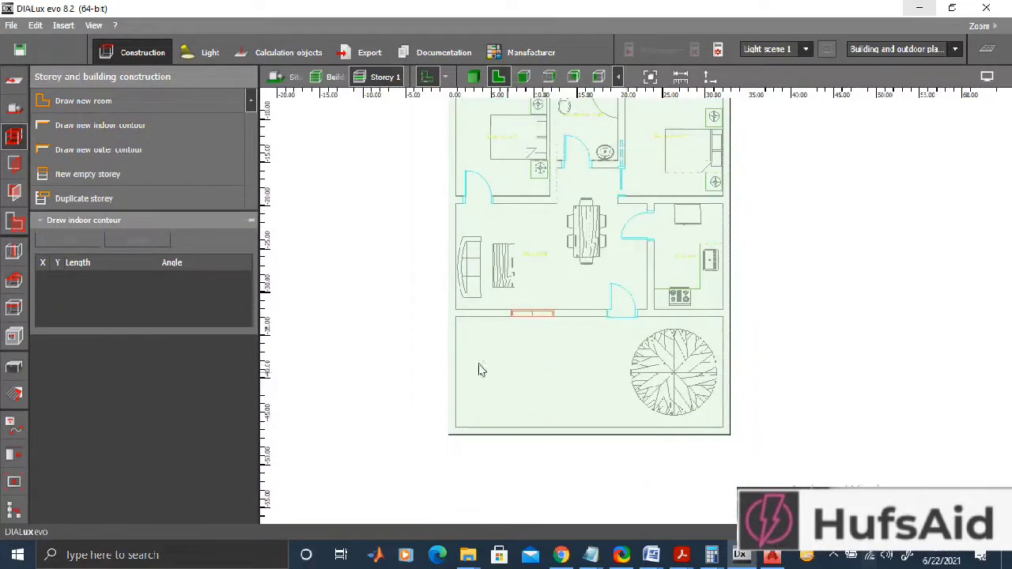
left_click(456, 322)
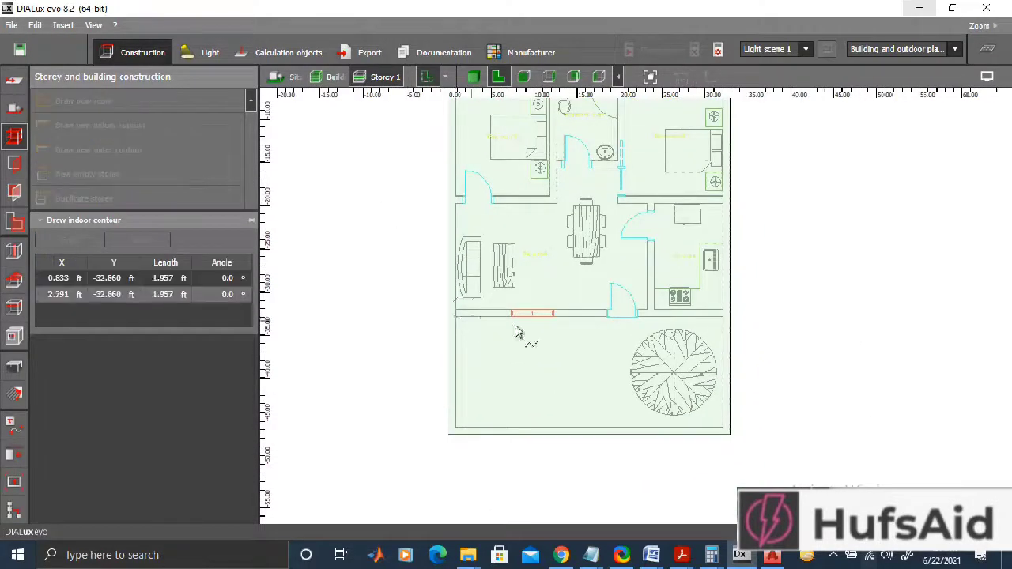
left_click(727, 336)
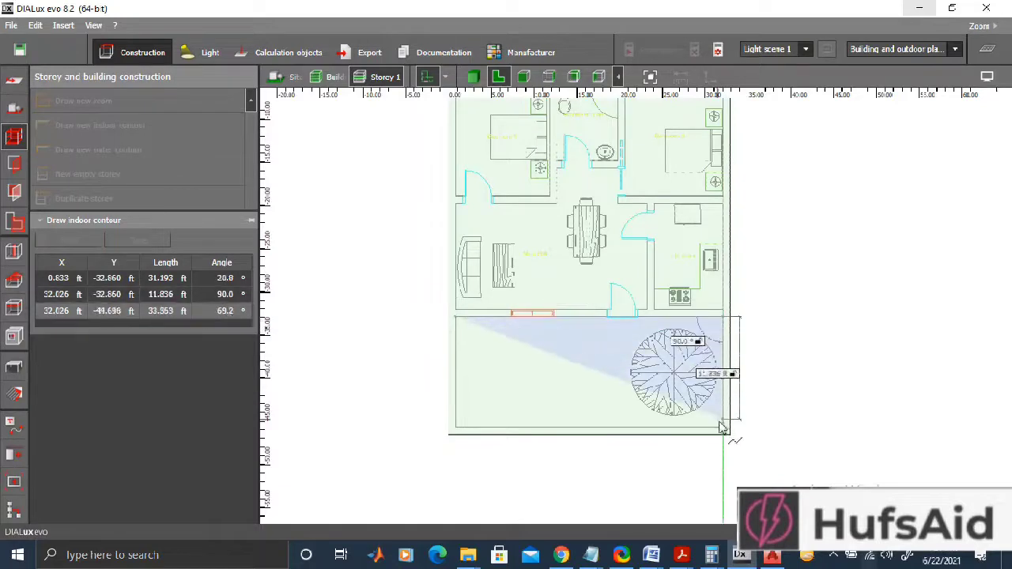
left_click(630, 437)
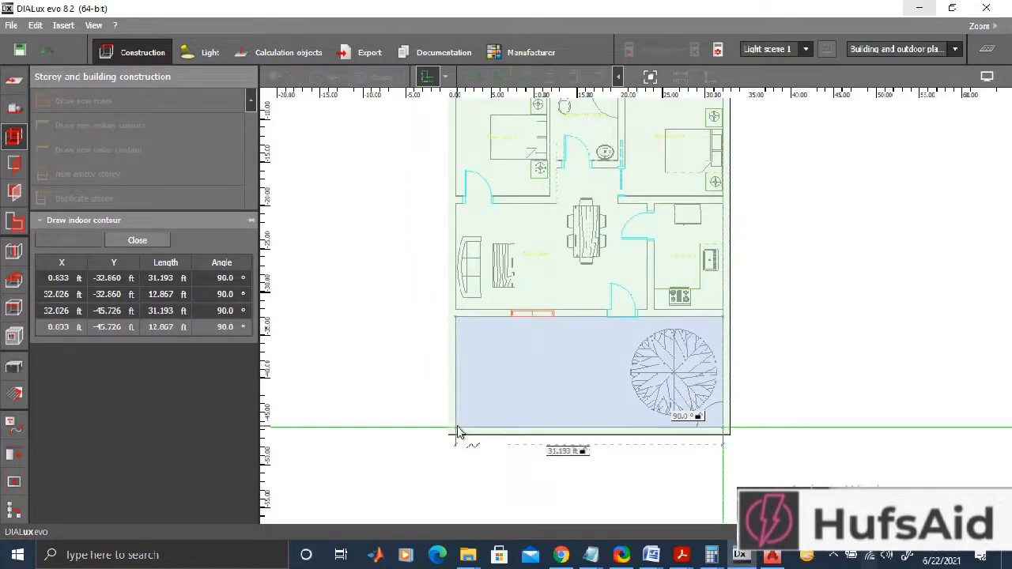
left_click(455, 430)
right_click(409, 409)
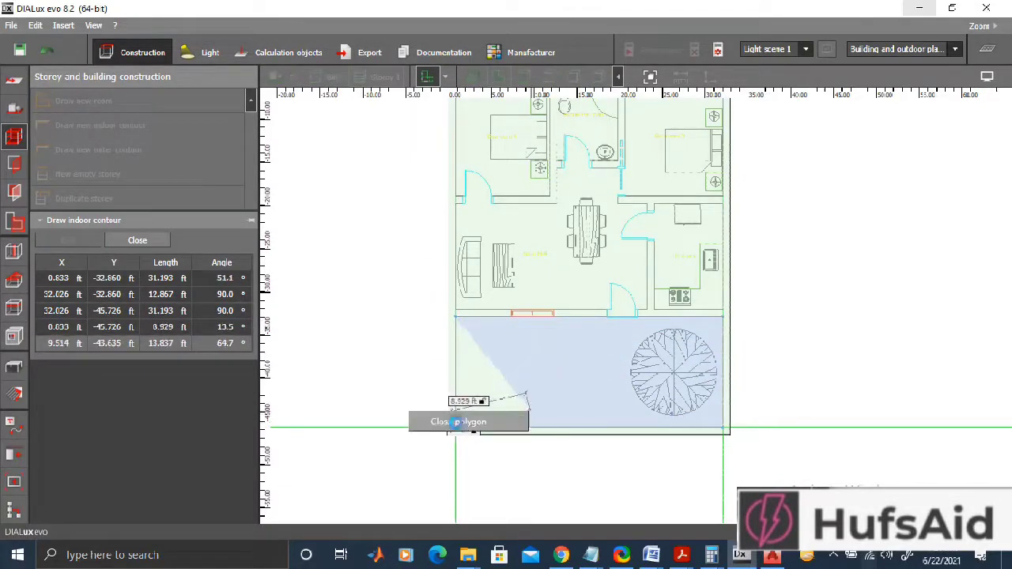
left_click(466, 420)
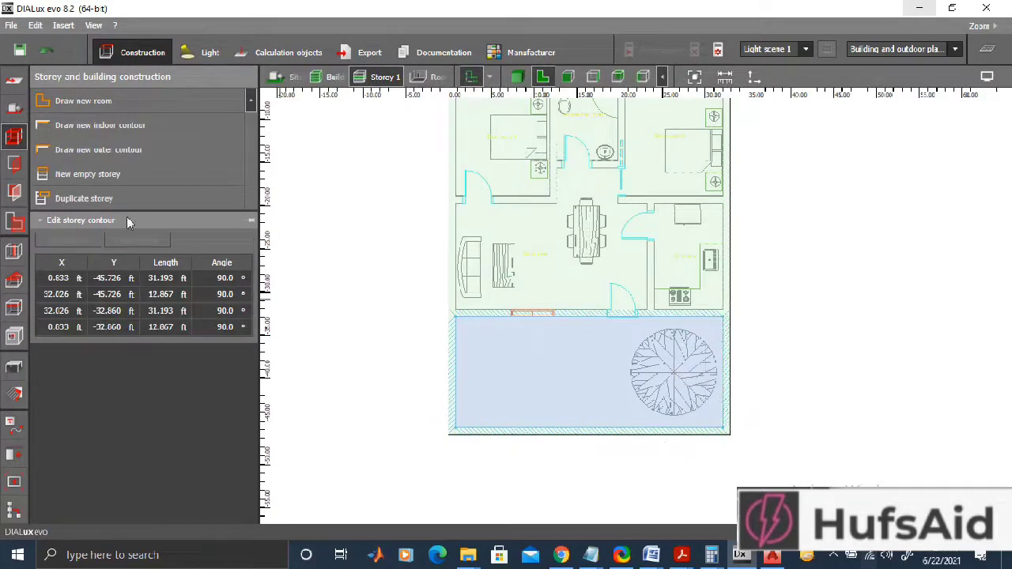
Step: Draw a closed indoor contour along the kitchen's inner wall corners, about 8 ft by 12.28 ft
left_click(85, 124)
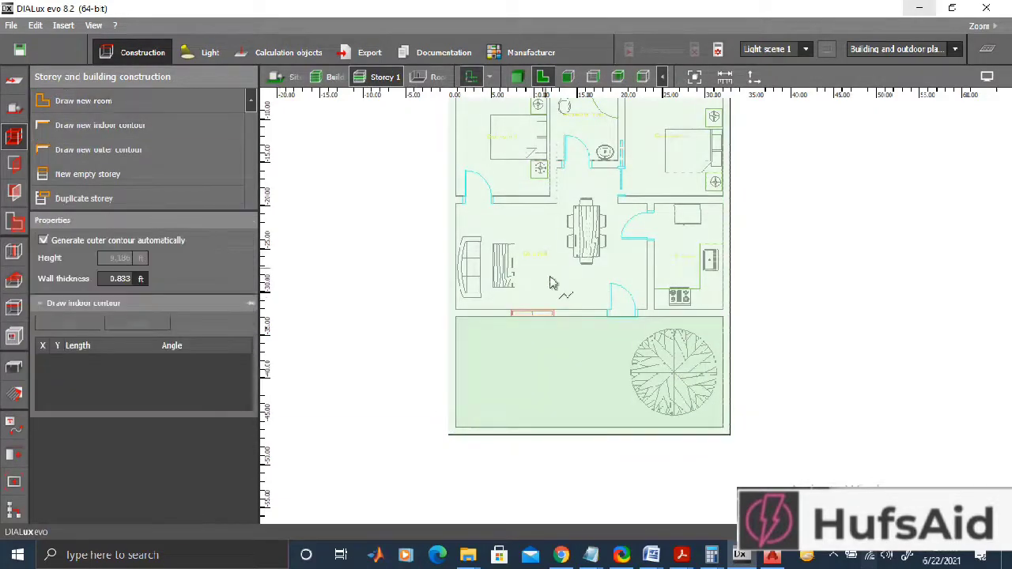
scroll(536, 273, "up", 2)
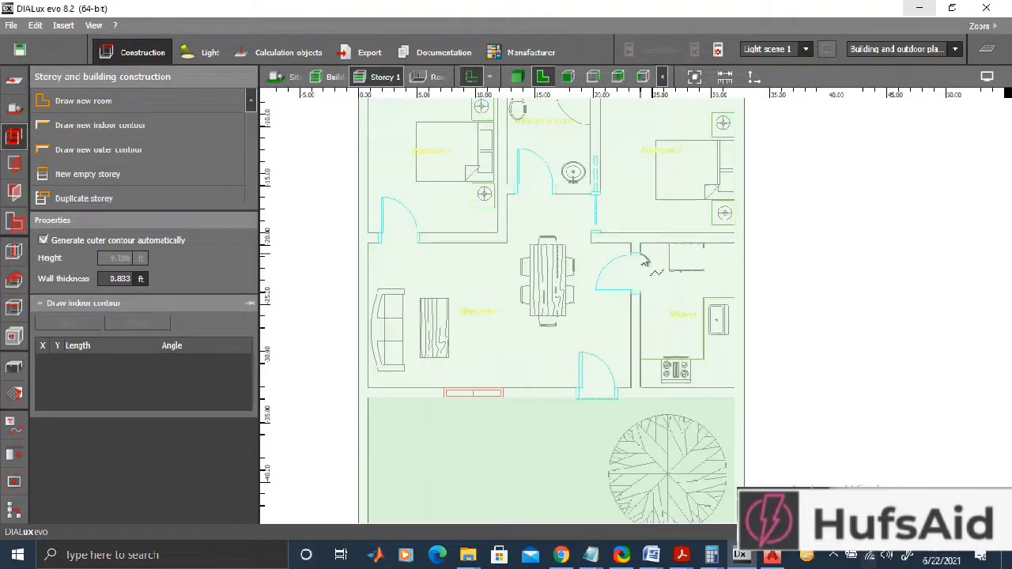
left_click(641, 250)
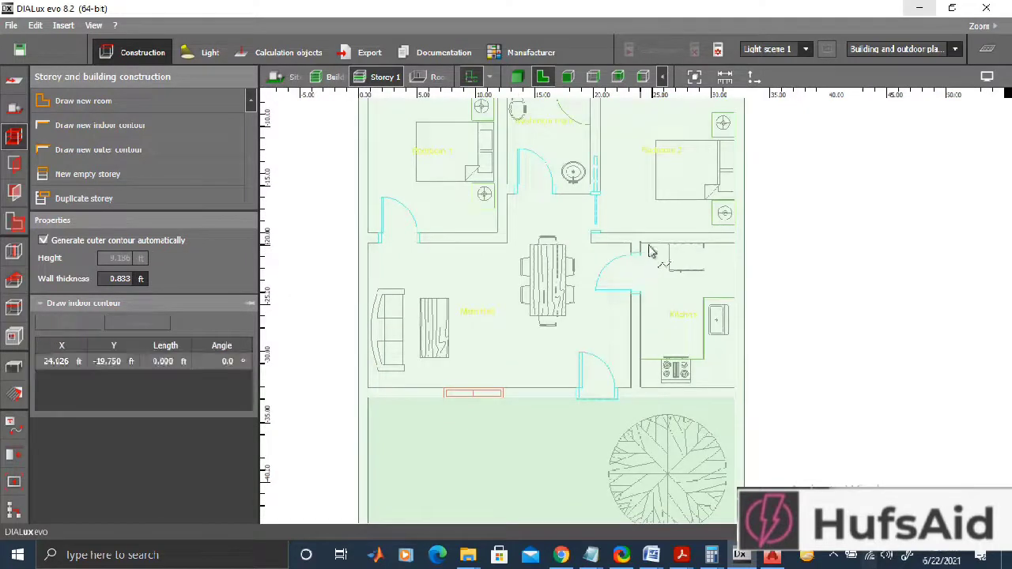
left_click(732, 266)
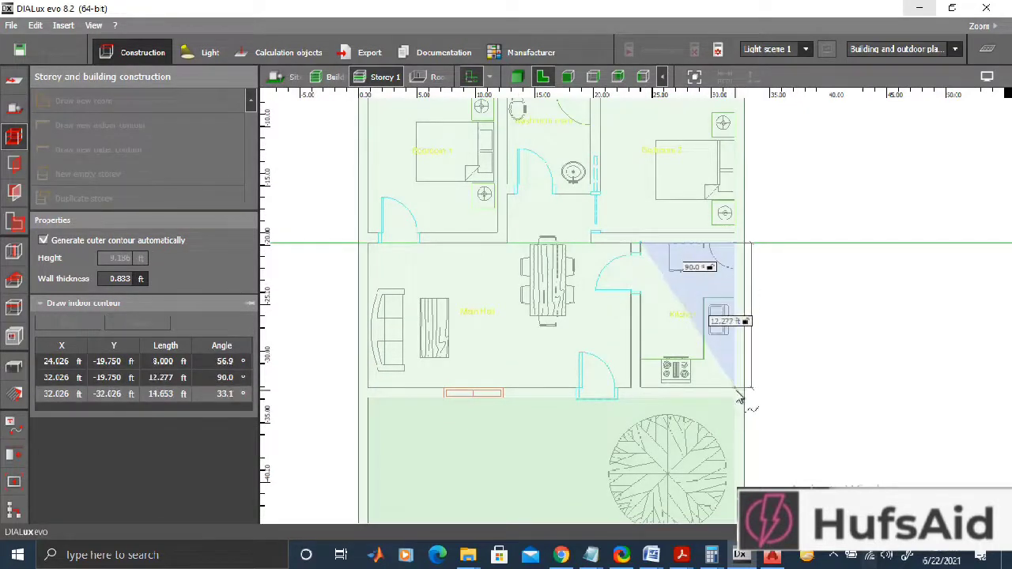
left_click(737, 388)
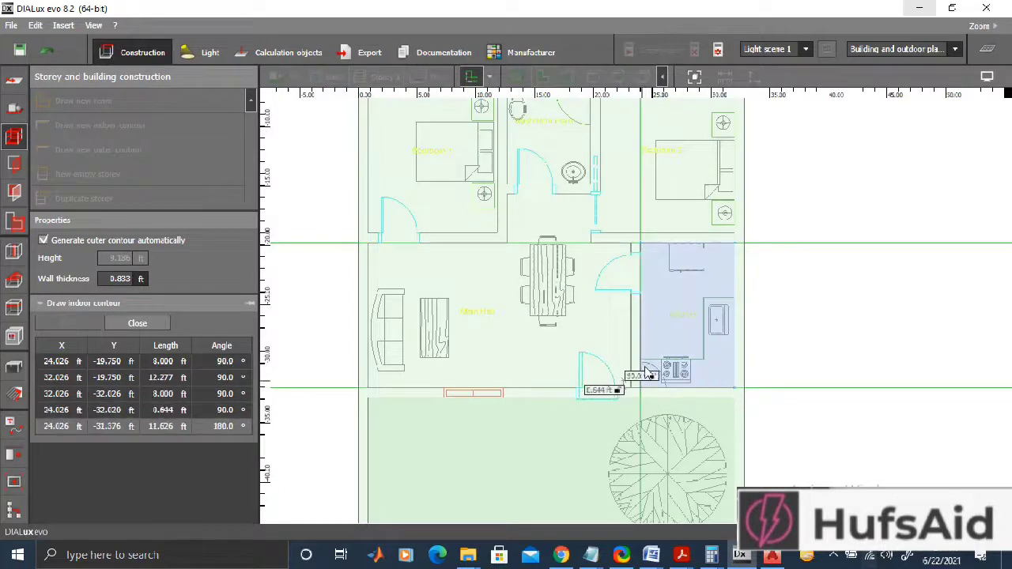
right_click(642, 389)
left_click(610, 388)
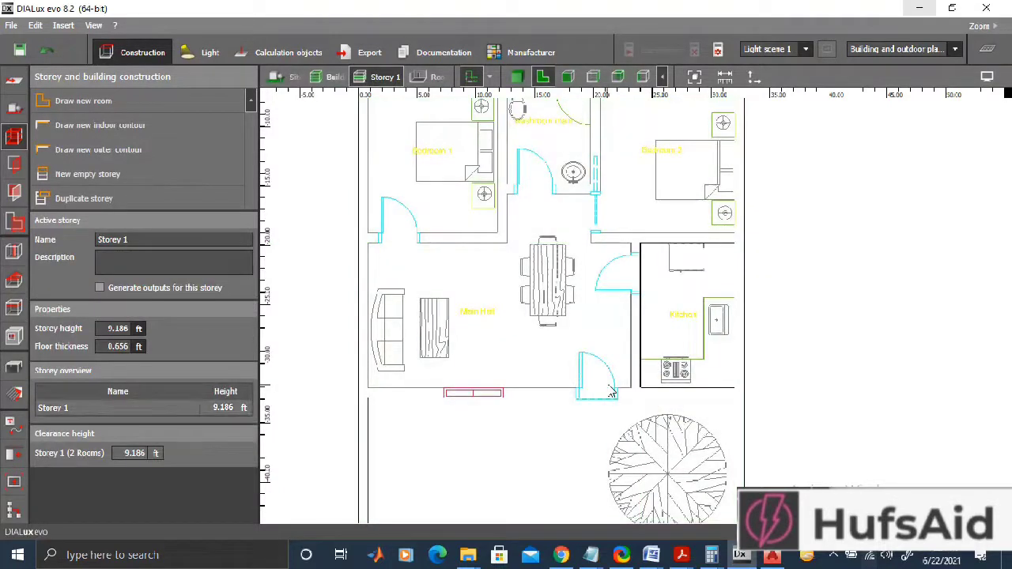
Step: Draw a closed indoor contour around the Main Hall up to the kitchen wall, about 22.36 ft by 12.28 ft
left_click(103, 125)
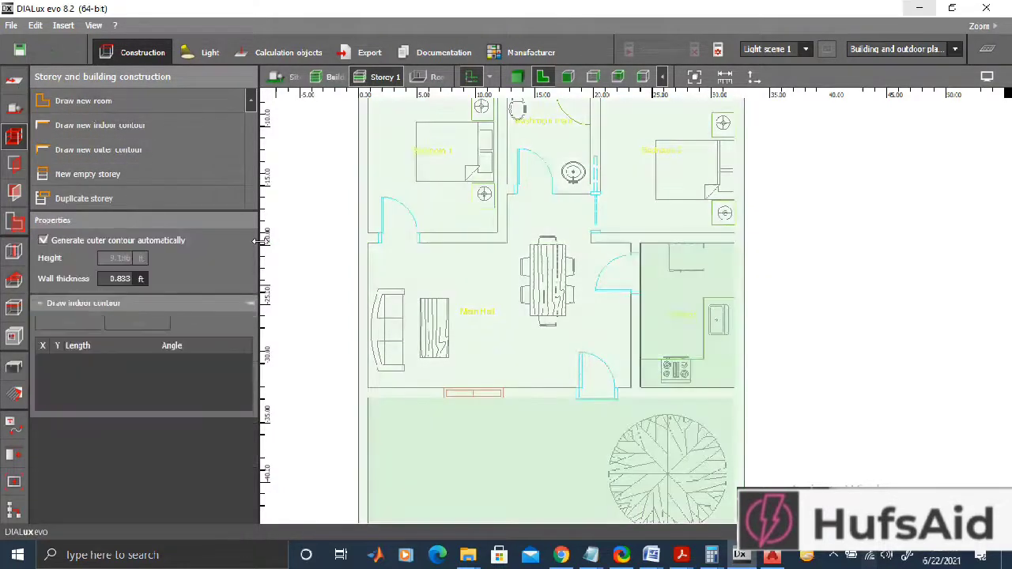
left_click(370, 239)
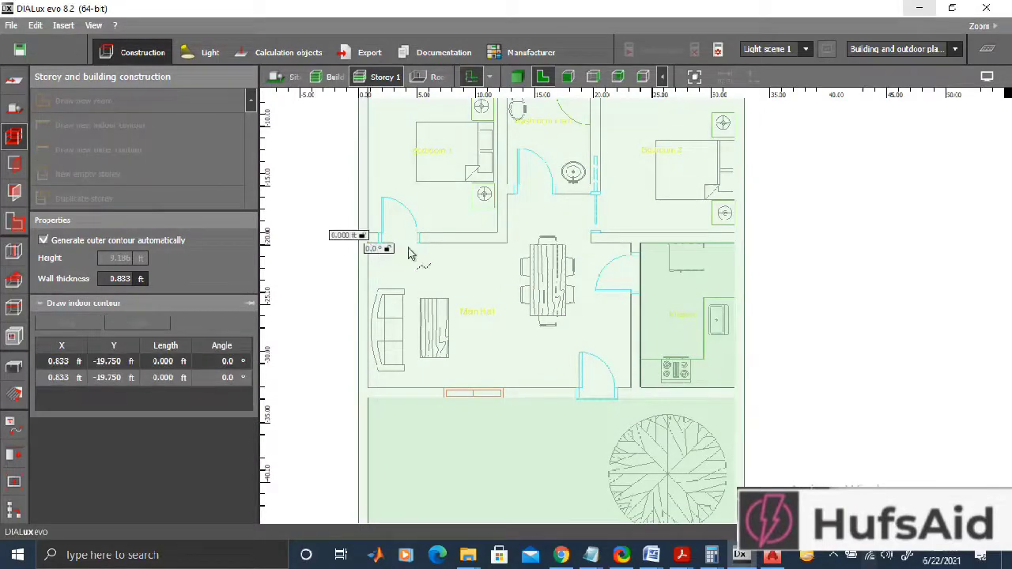
left_click(630, 245)
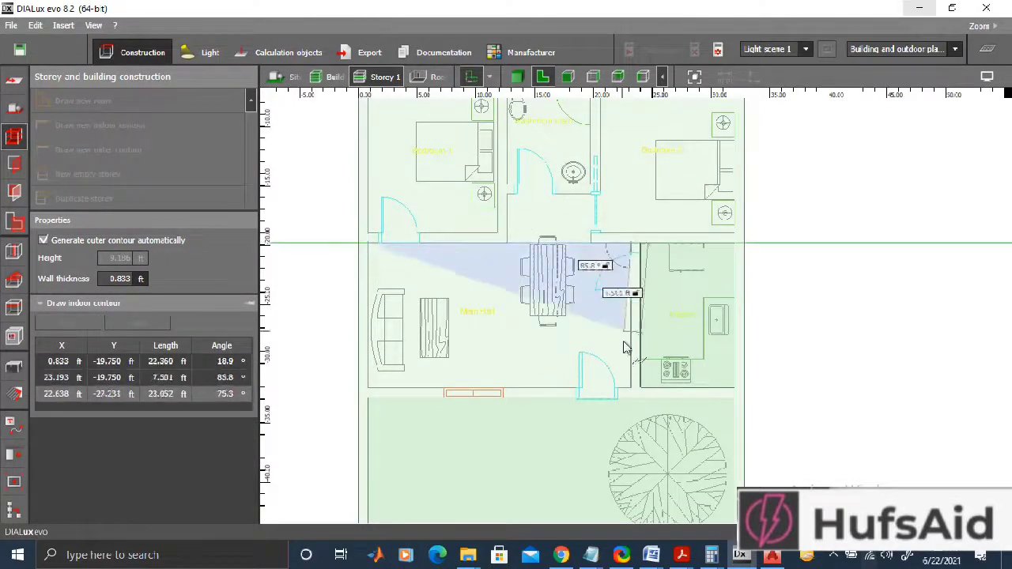
left_click(630, 390)
left_click(372, 390)
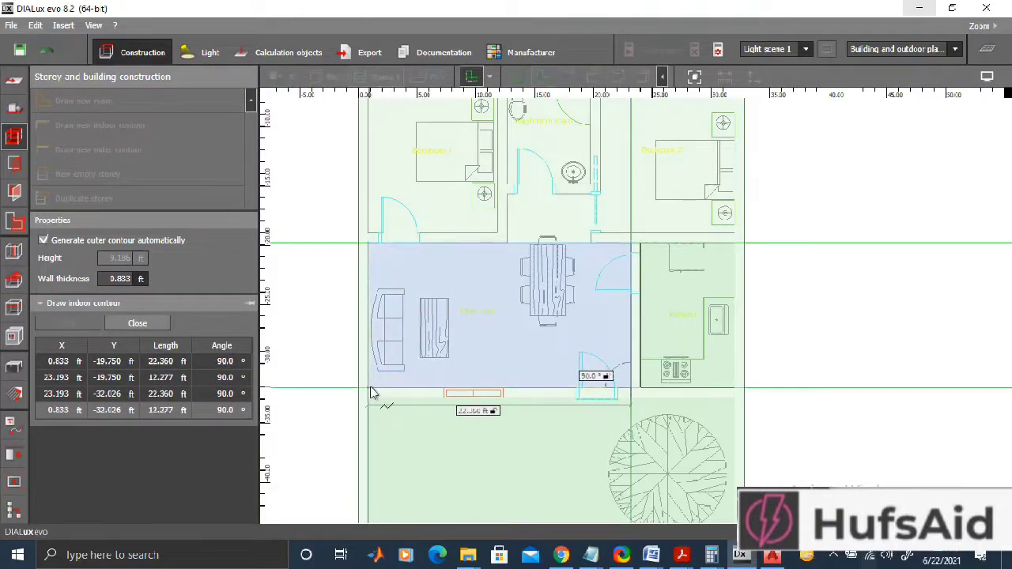
right_click(392, 342)
left_click(372, 346)
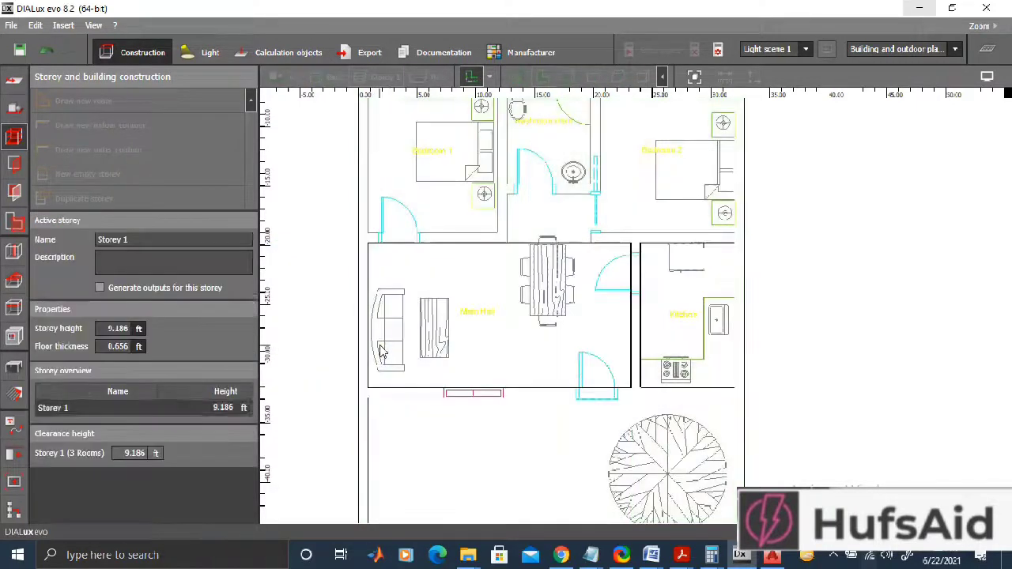
Step: Draw a closed indoor contour along Bedroom 1's inner wall corners, about 11 ft by 12.25 ft
left_click(79, 102)
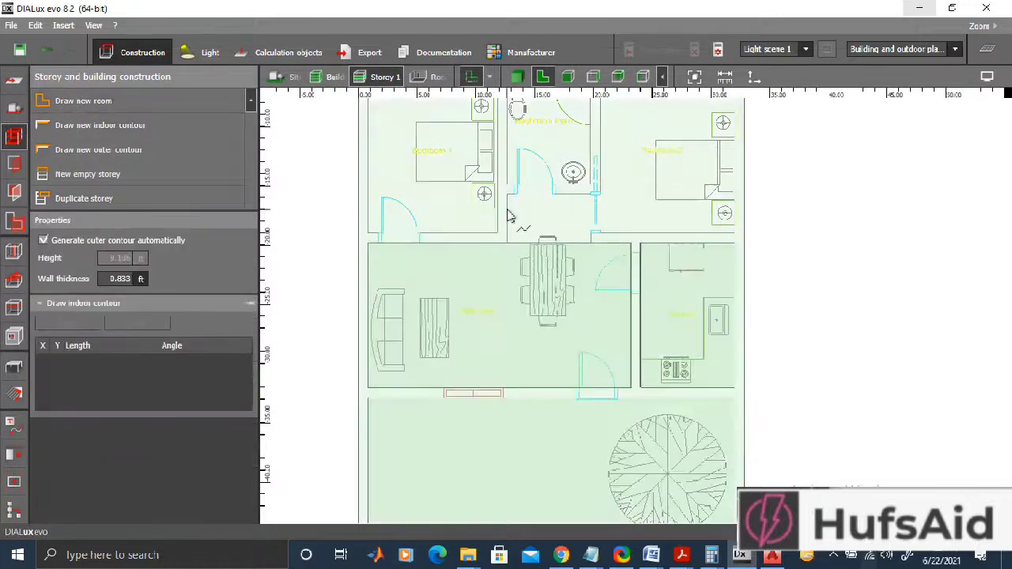
middle_click_drag(509, 218, 482, 293)
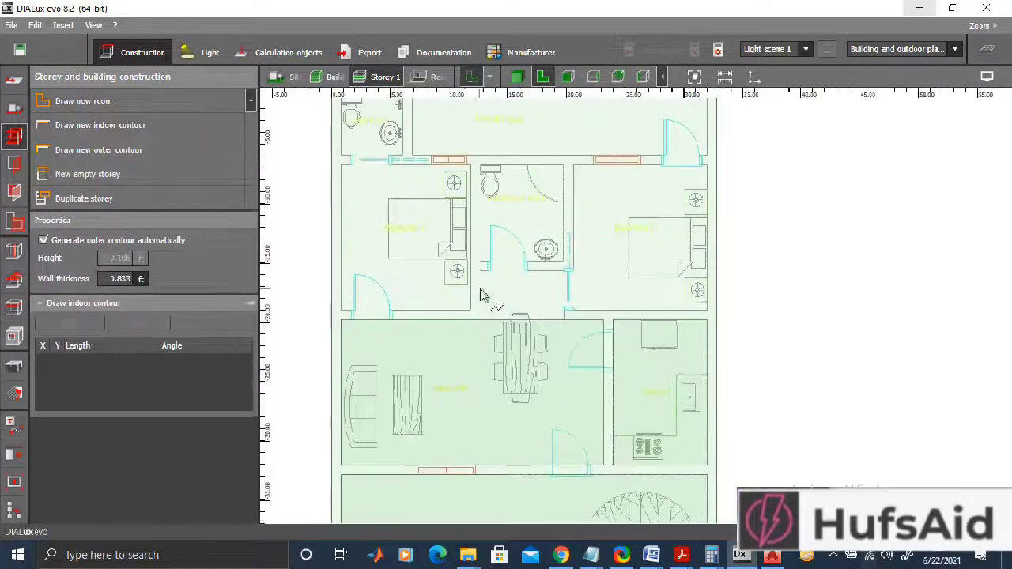
left_click(342, 172)
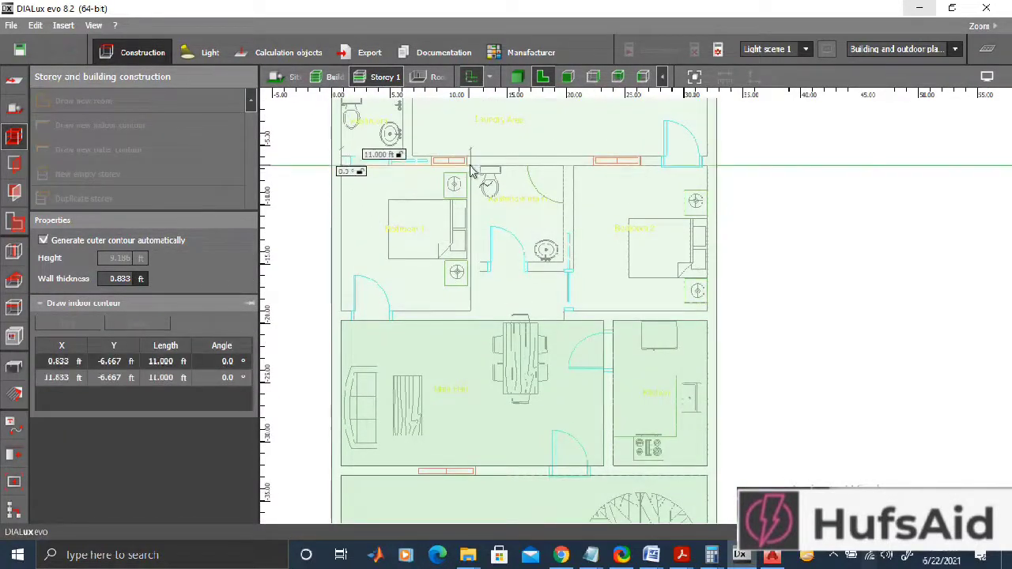
left_click(470, 168)
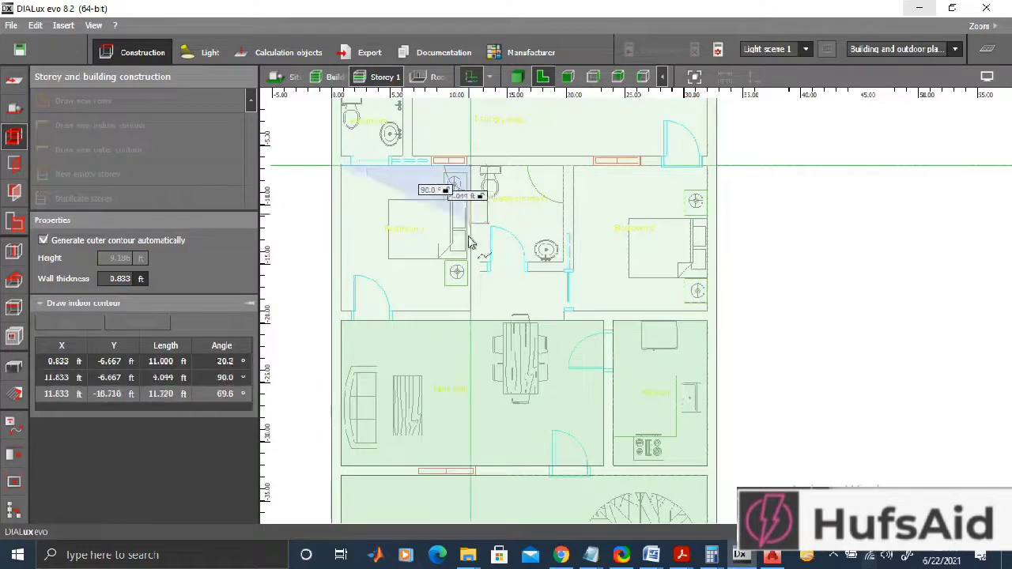
left_click(470, 311)
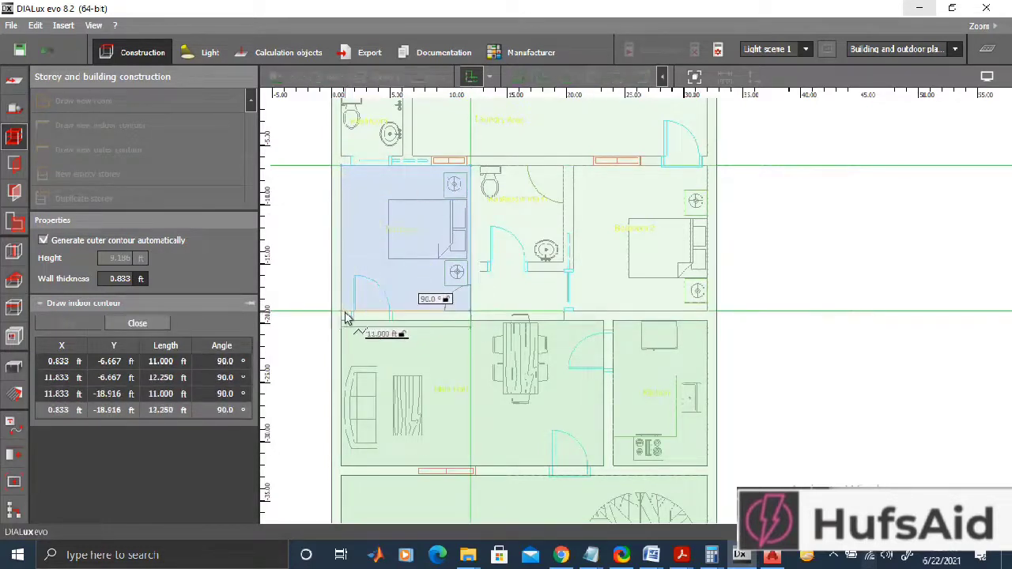
left_click(344, 313)
right_click(348, 316)
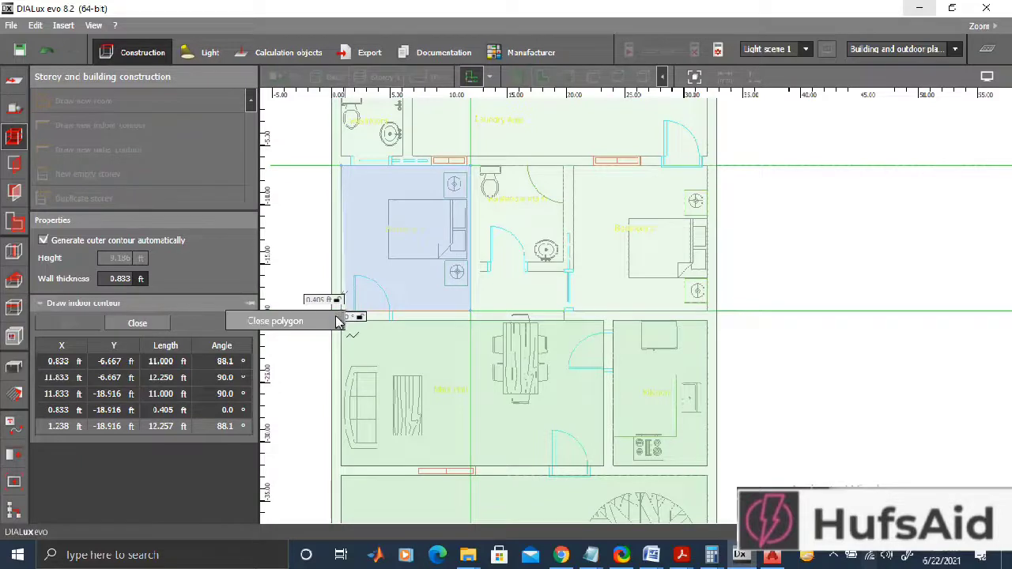
left_click(337, 320)
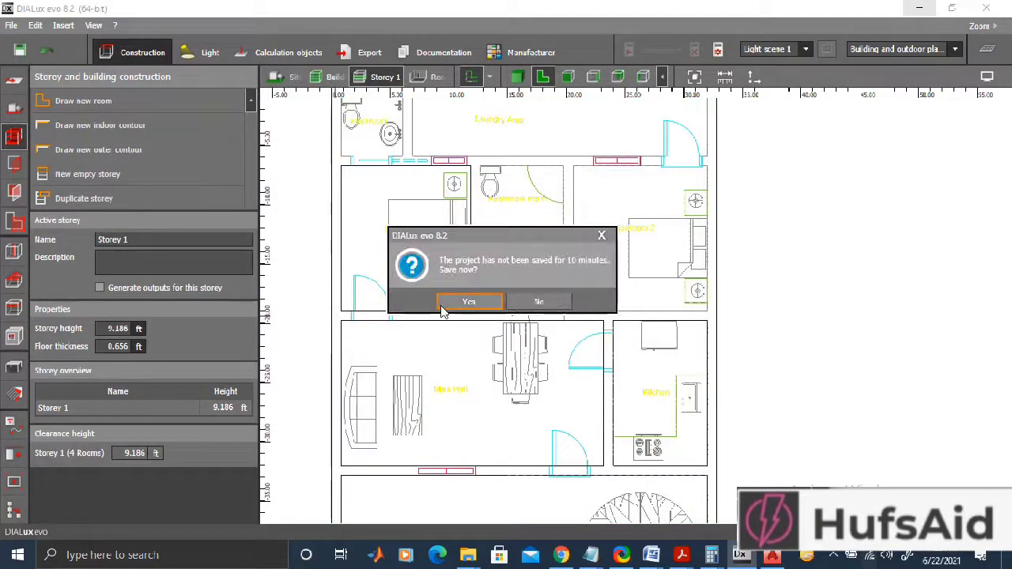
Step: Decline the save reminder and save the project to the Desktop as "lighting 120 sq"
left_click(531, 302)
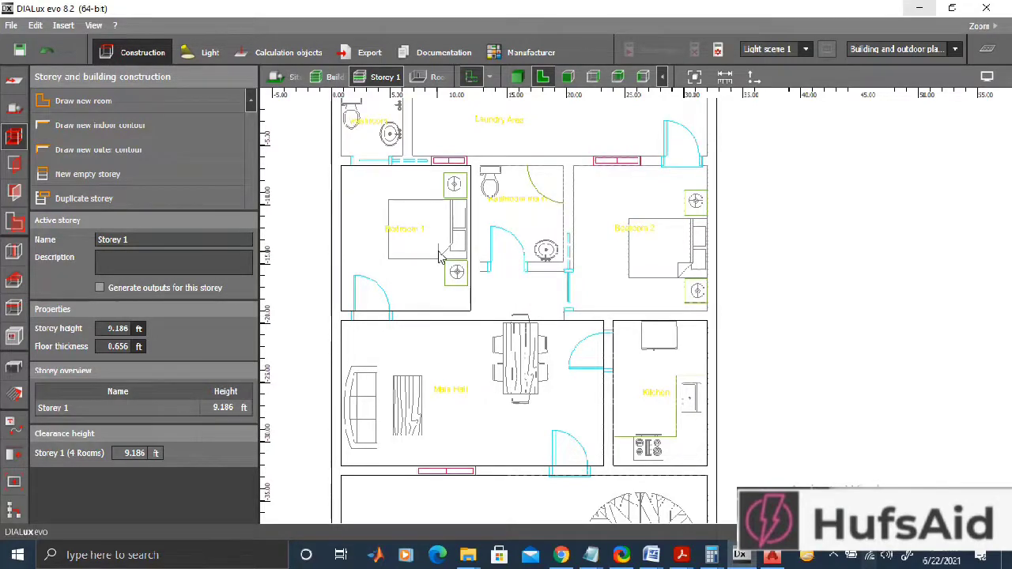
key("ctrl+s")
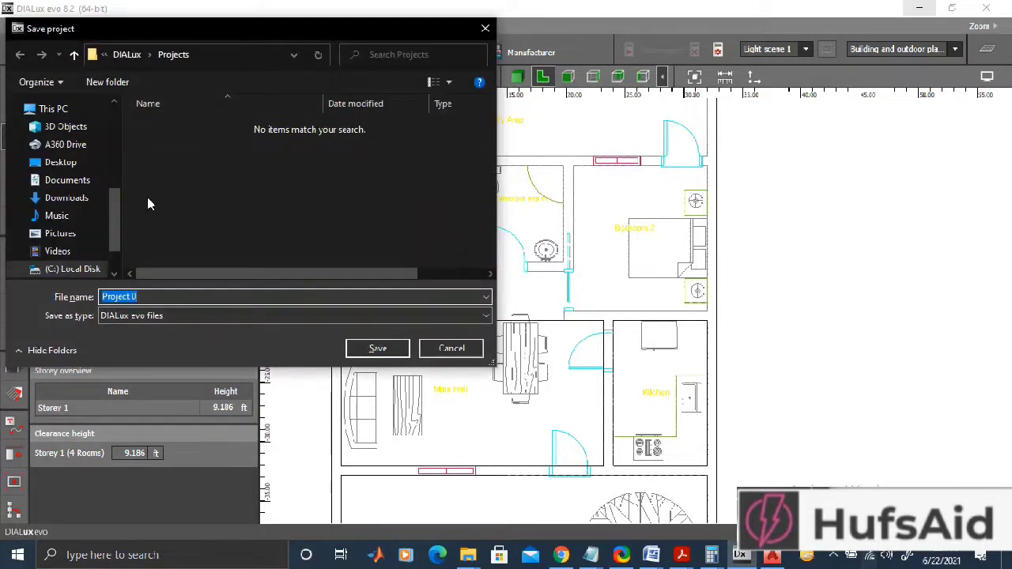
left_click(66, 163)
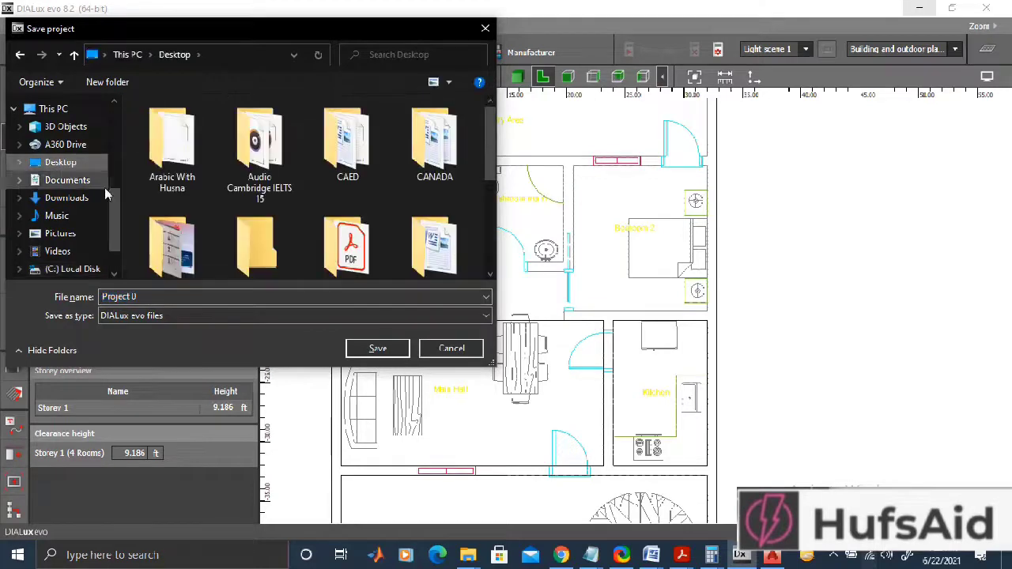
left_click(159, 295)
type("ligh")
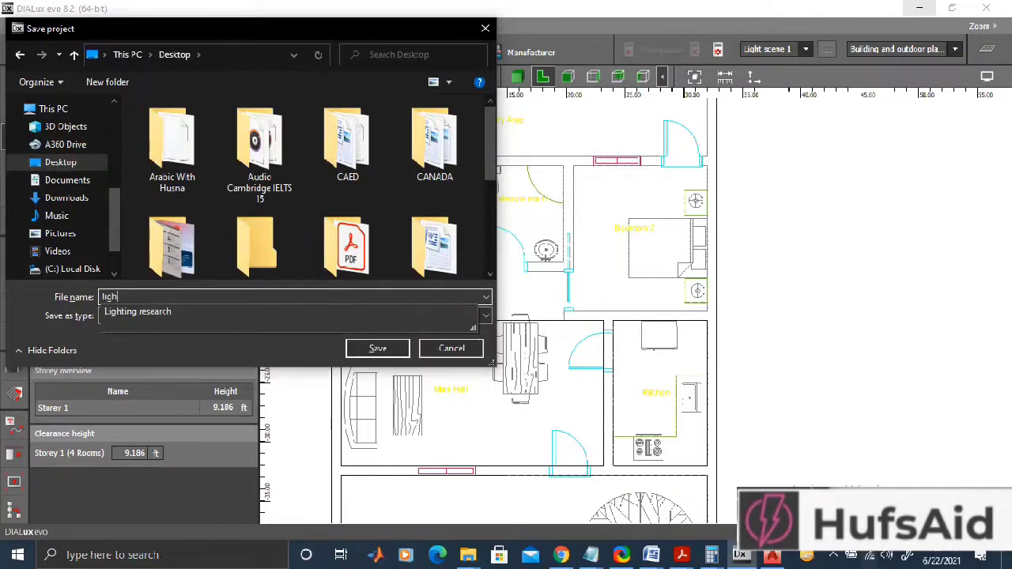
type("ting 120 sq")
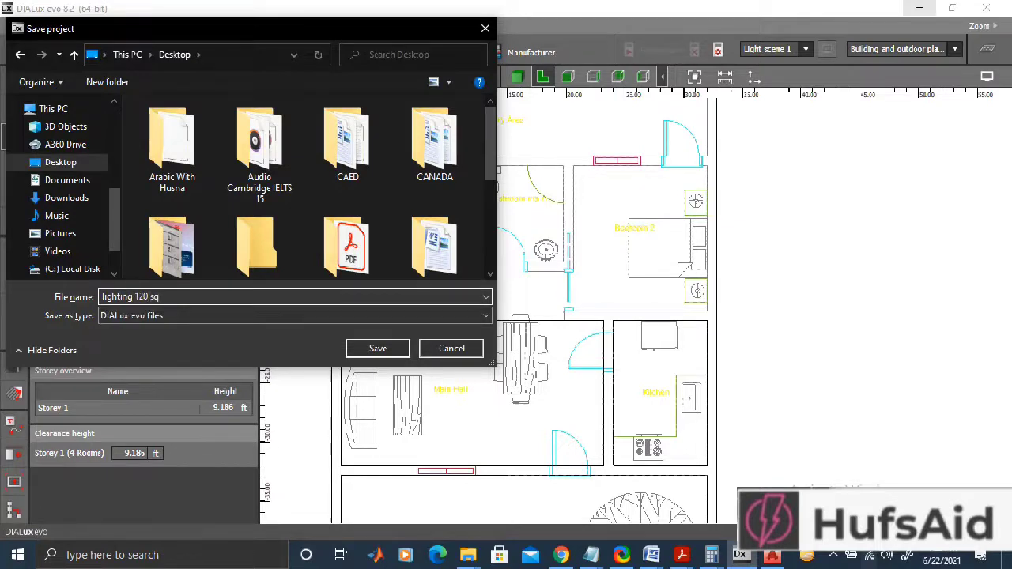
left_click(378, 348)
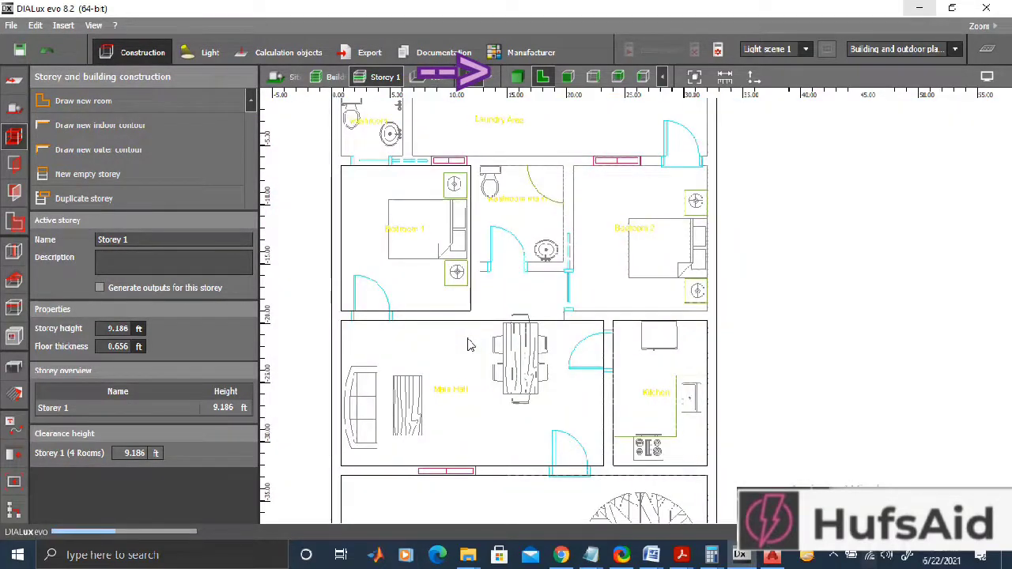
Step: Inspect the drawn rooms of Storey 1 in 3D from above and return to the floor plan view
left_click(542, 78)
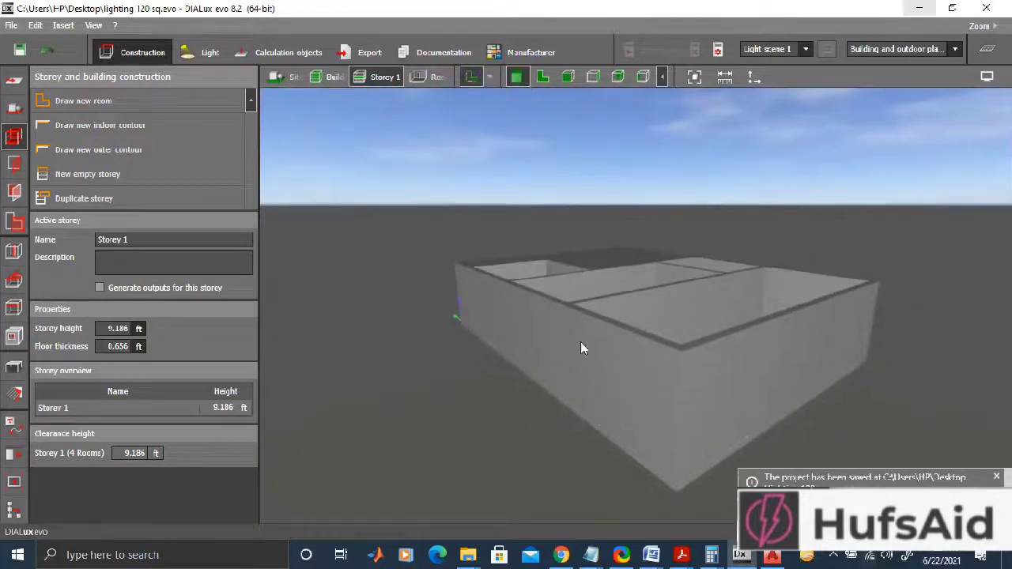
right_click_drag(627, 395, 568, 517)
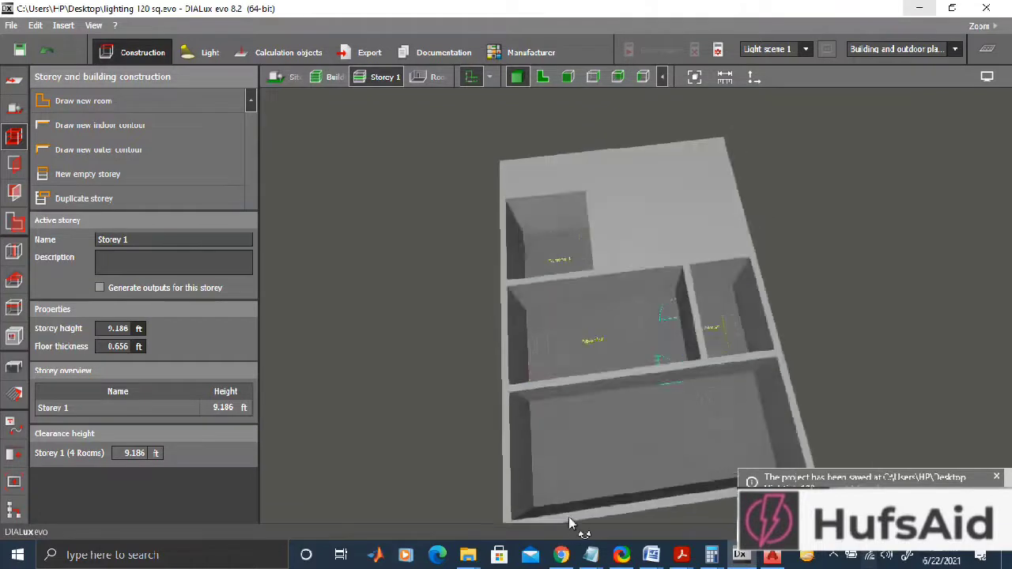
left_click(542, 76)
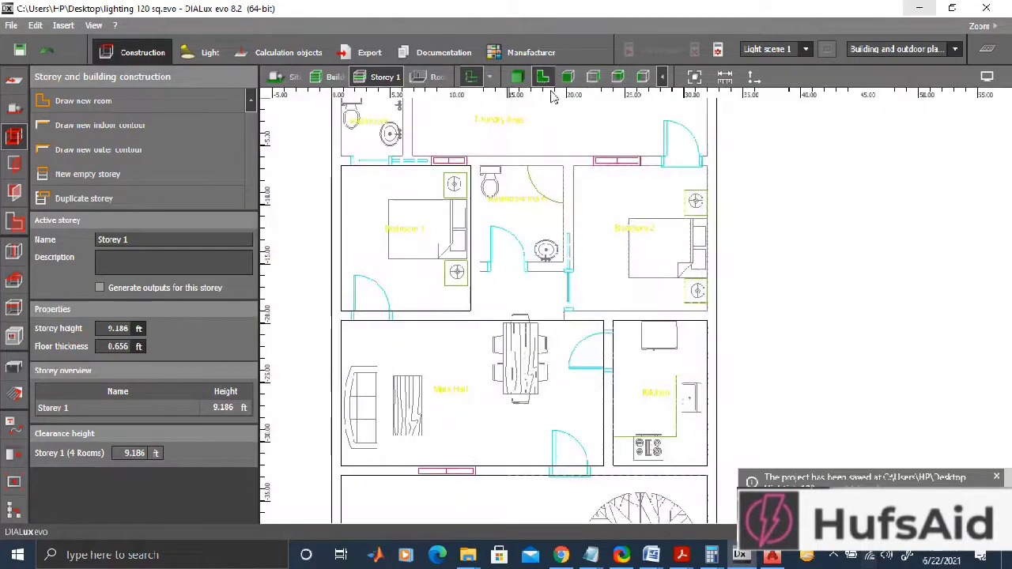
Step: Delete the rectangular Main Hall room from Storey 1
left_click(87, 103)
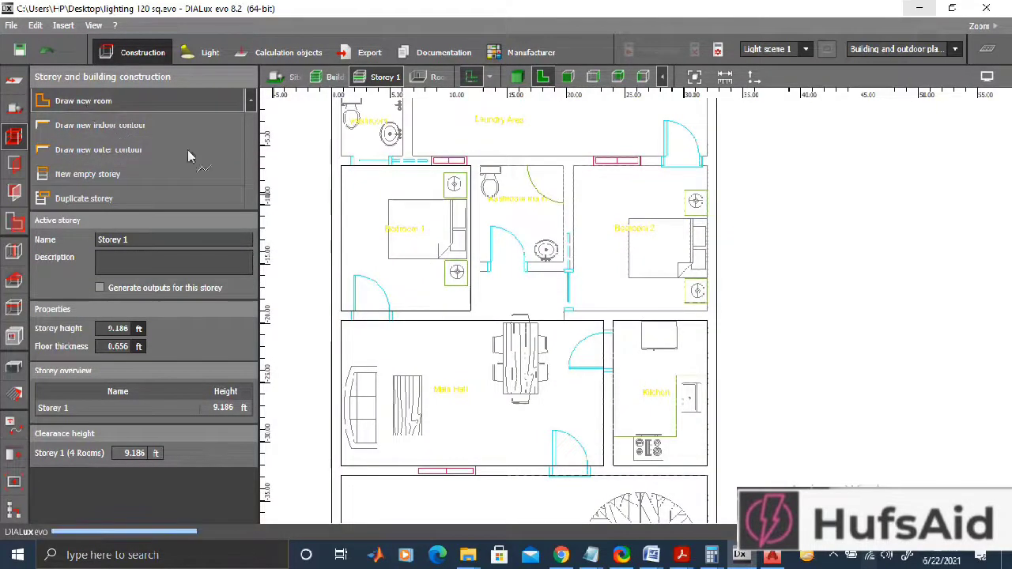
scroll(490, 218, "up", 2)
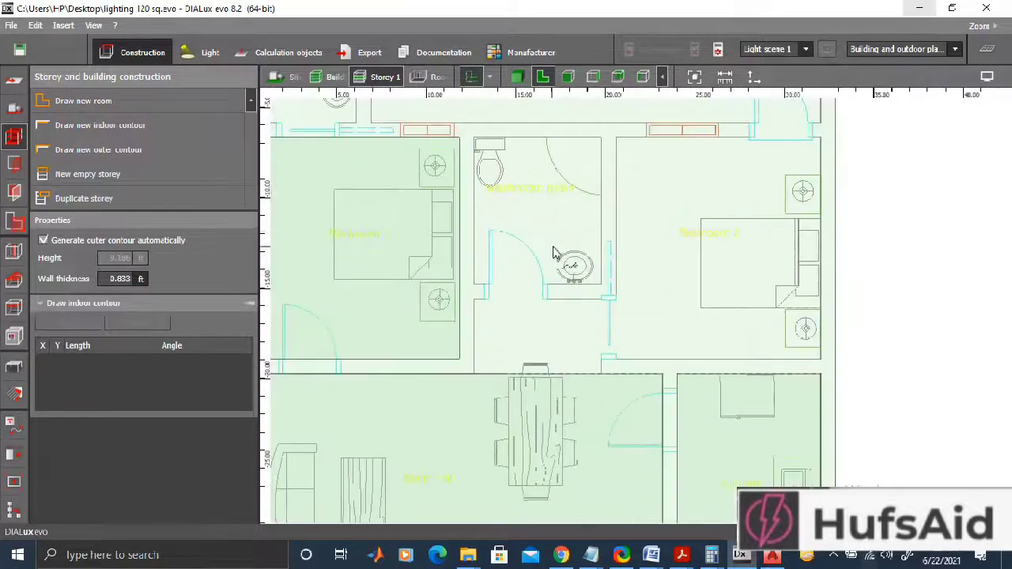
scroll(598, 260, "up", 1)
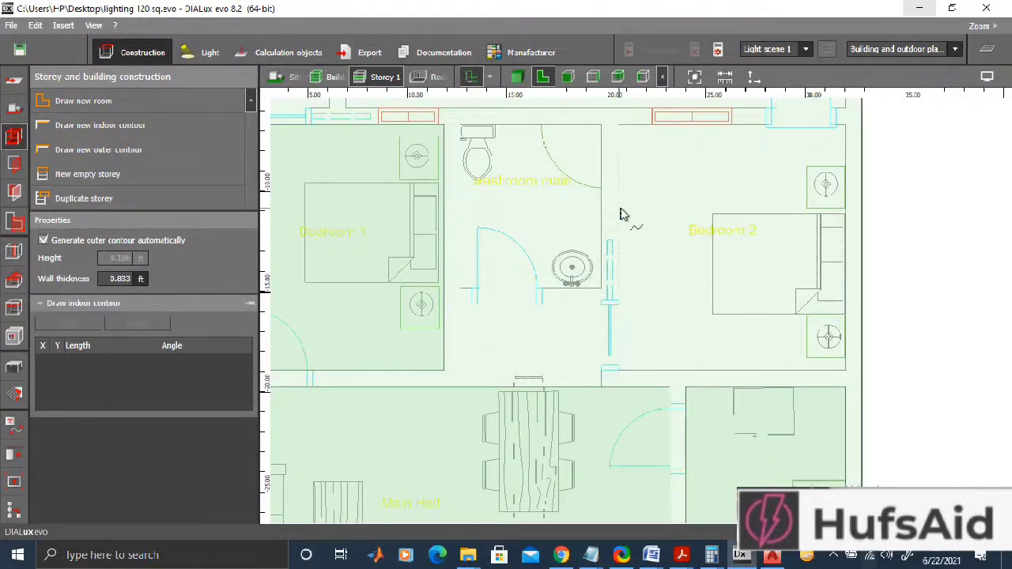
key("Escape")
left_click(553, 395)
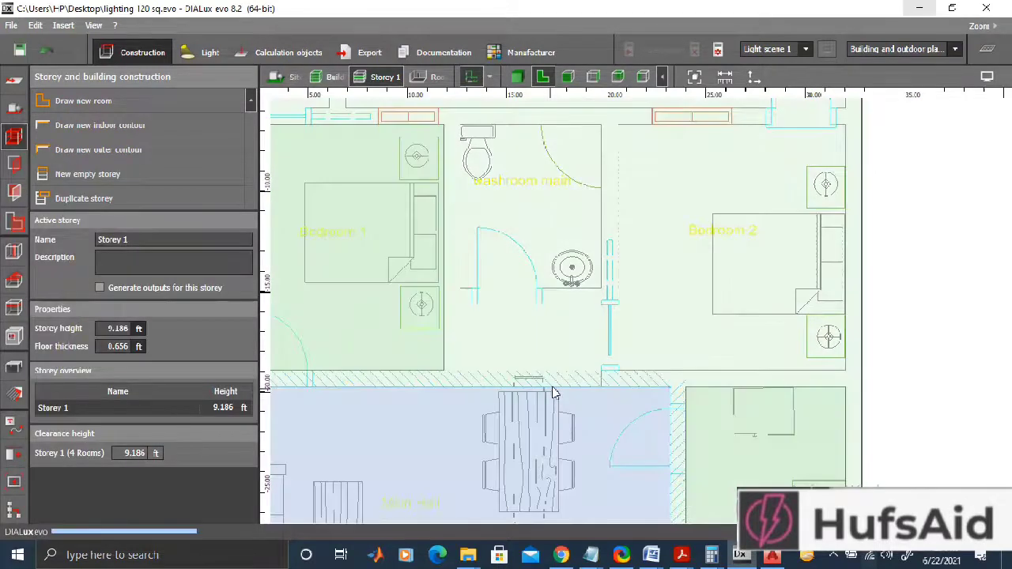
key("Escape")
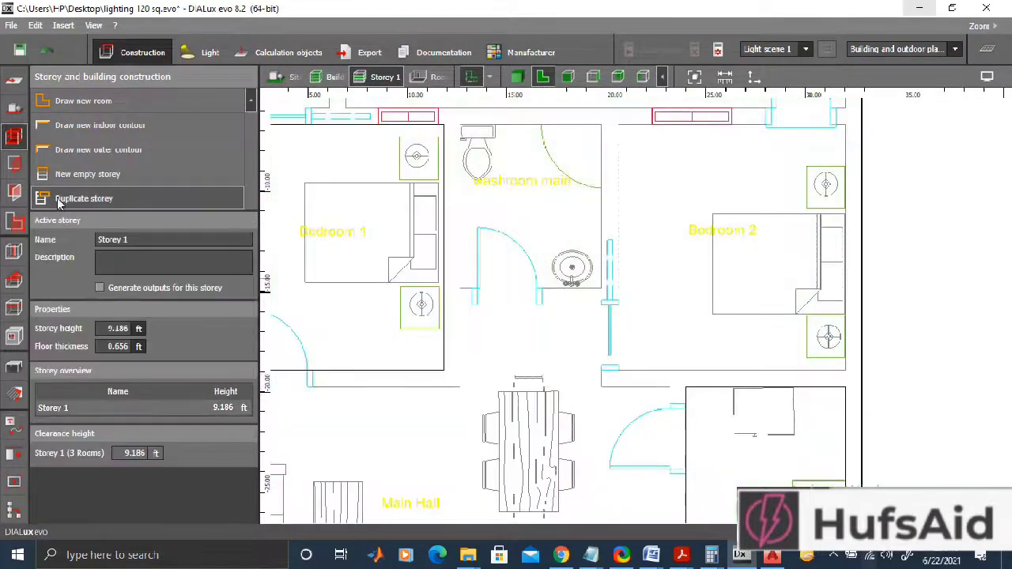
Step: Draw a closed Main Hall contour about 22.36 ft by 12.28 ft, including the recess below the main washroom, about 7.11 ft by 4.13 ft
left_click(99, 104)
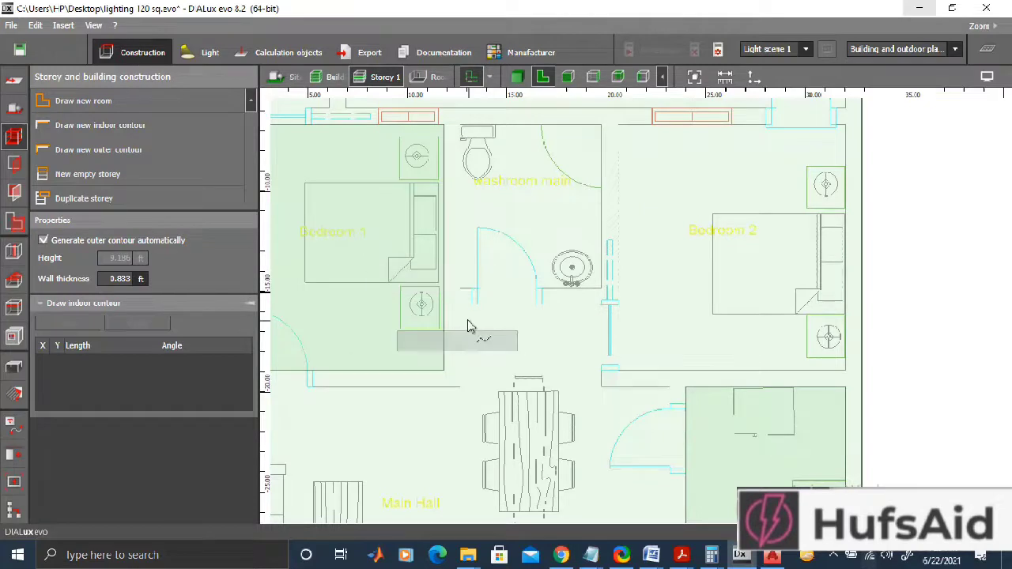
left_click(461, 289)
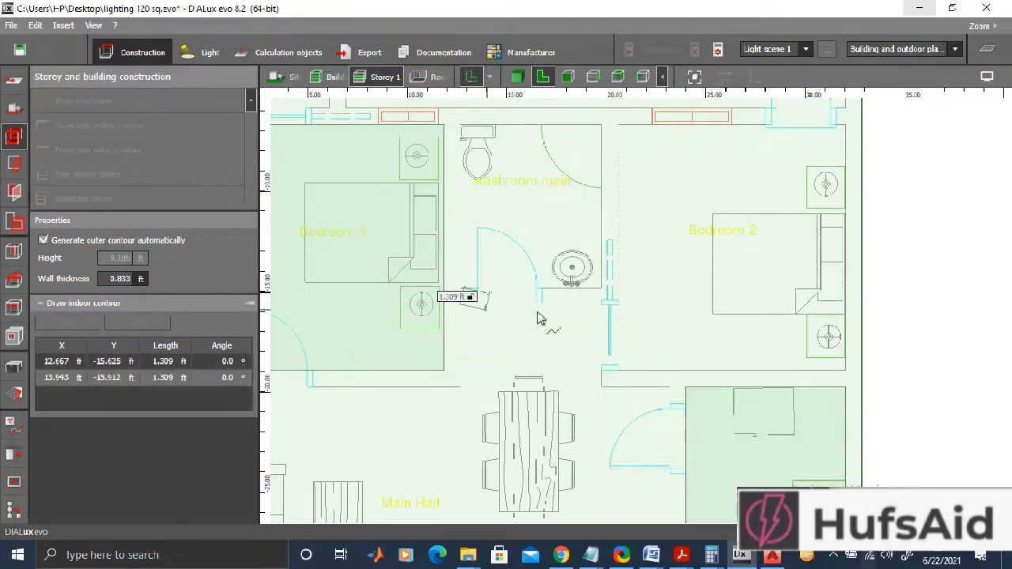
left_click(601, 310)
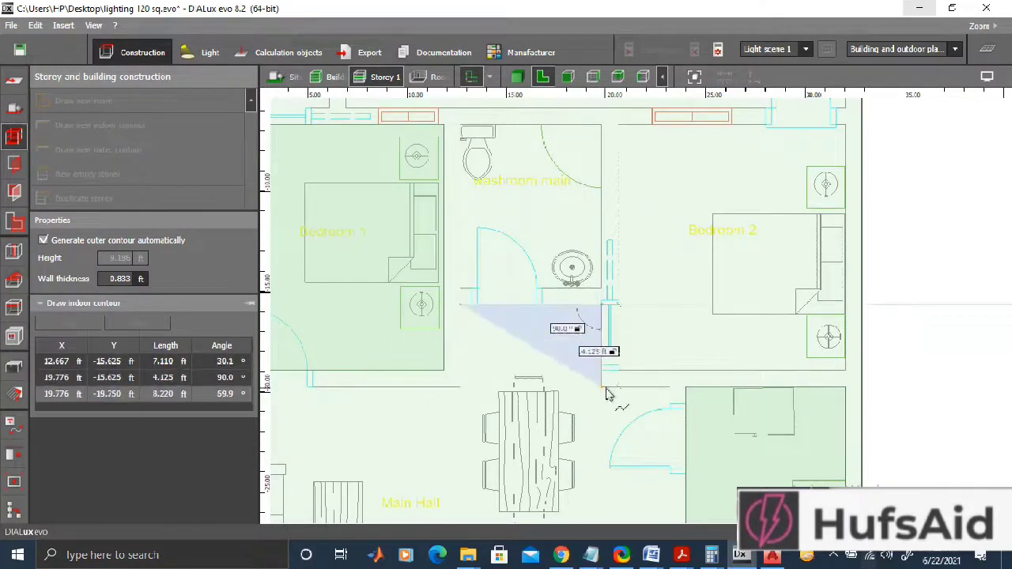
left_click(605, 390)
left_click(671, 393)
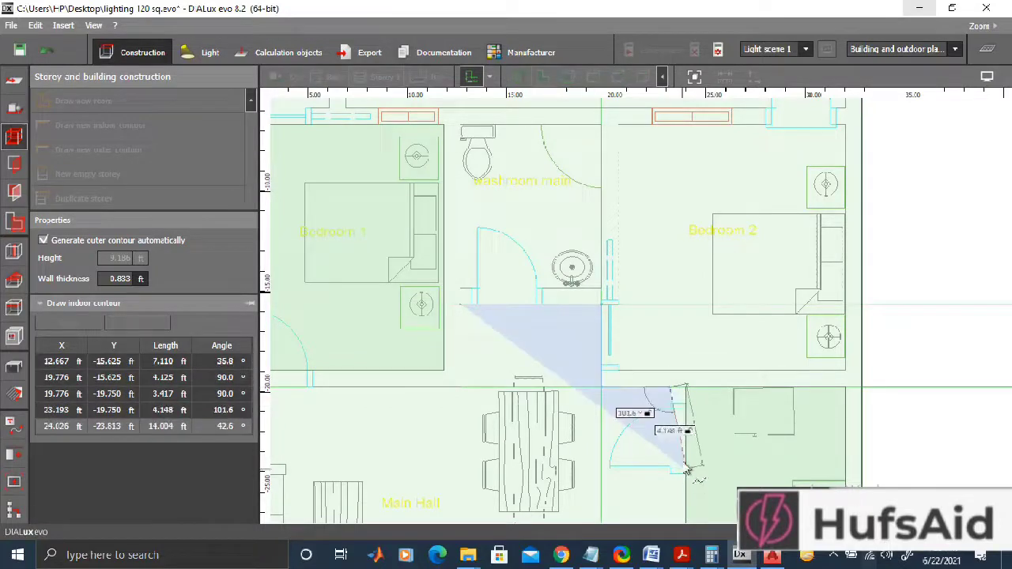
middle_click_drag(681, 425, 682, 195)
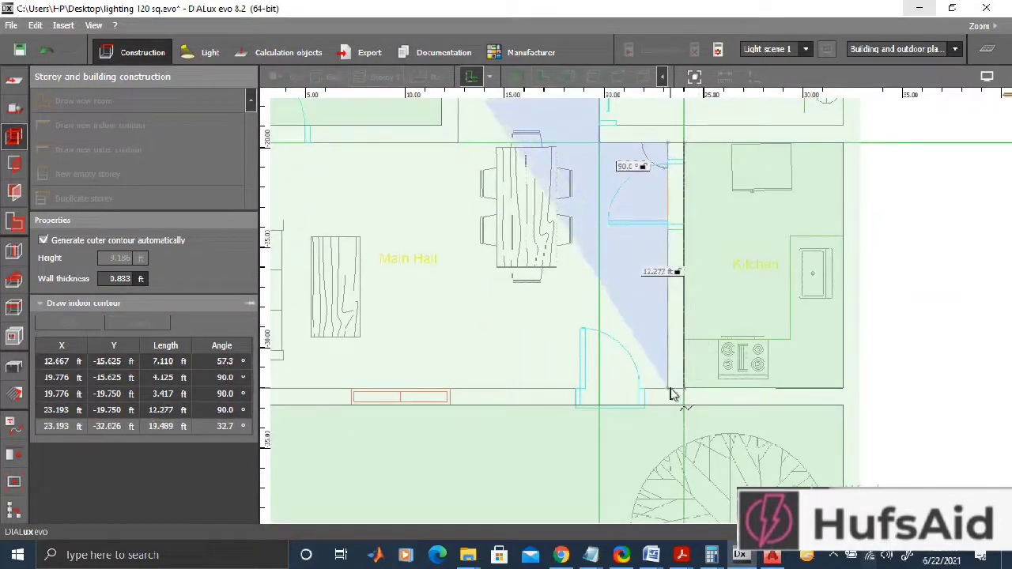
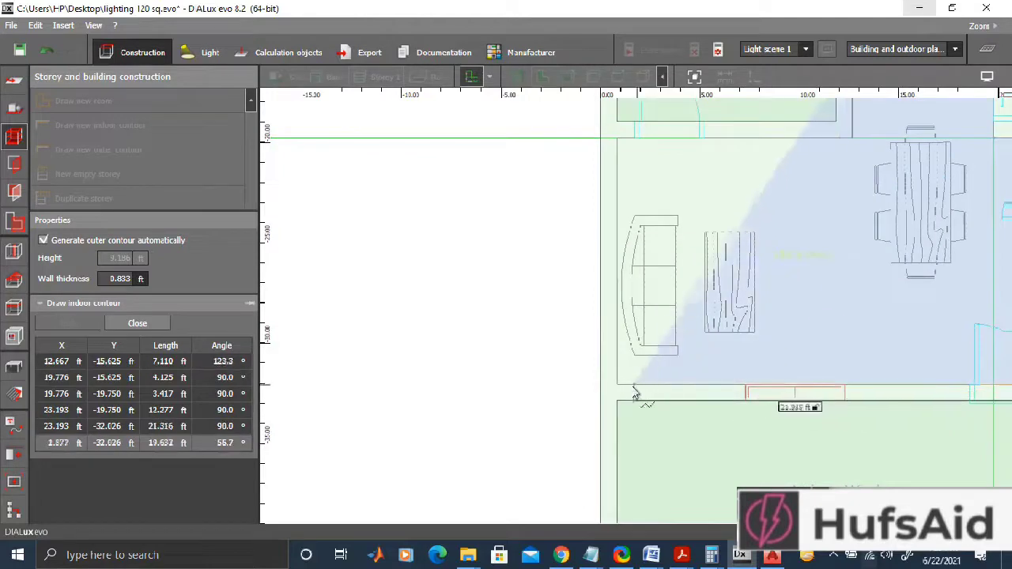
left_click(617, 385)
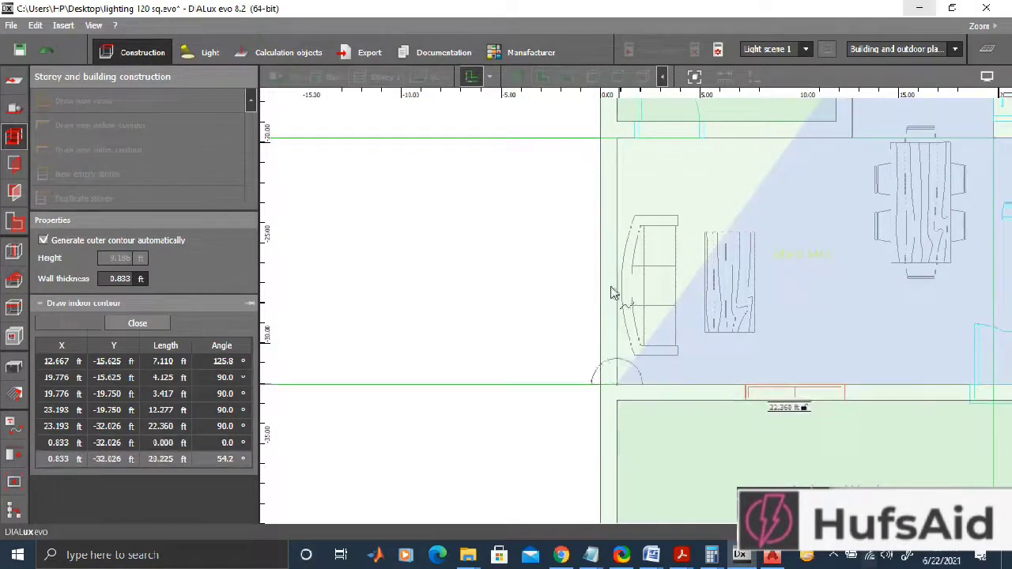
left_click(618, 139)
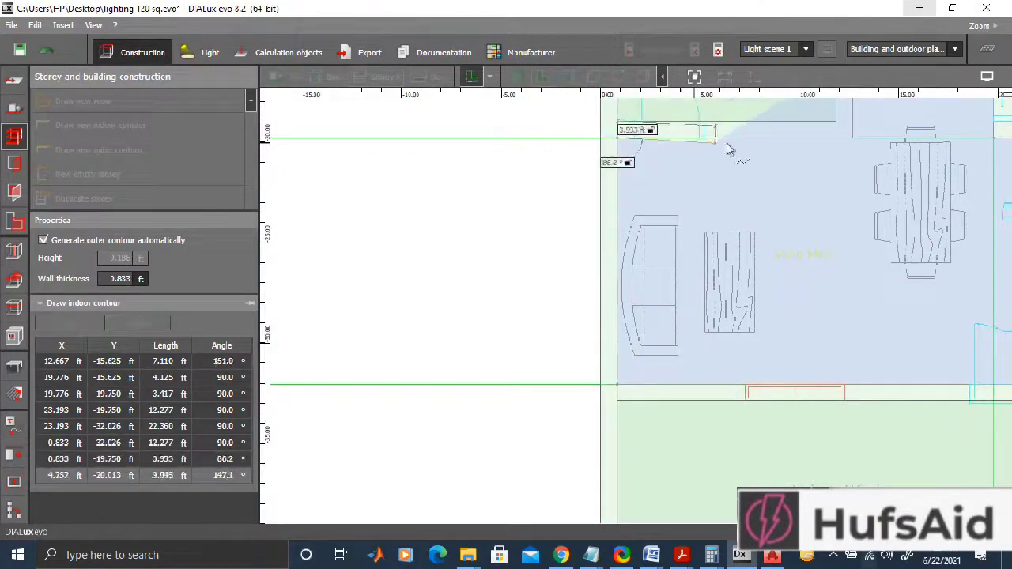
left_click(856, 205)
right_click_drag(853, 199, 639, 325)
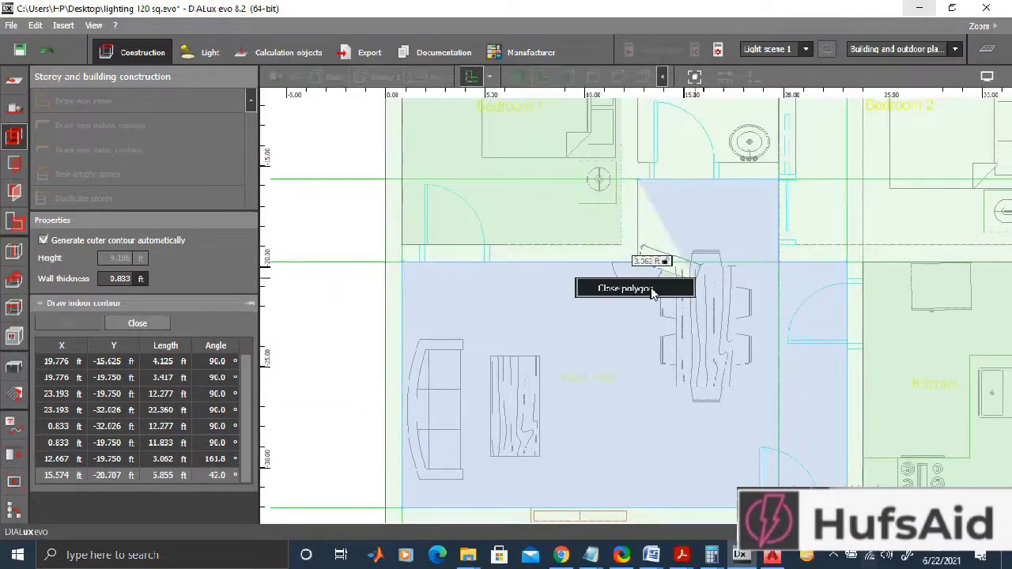
left_click(650, 289)
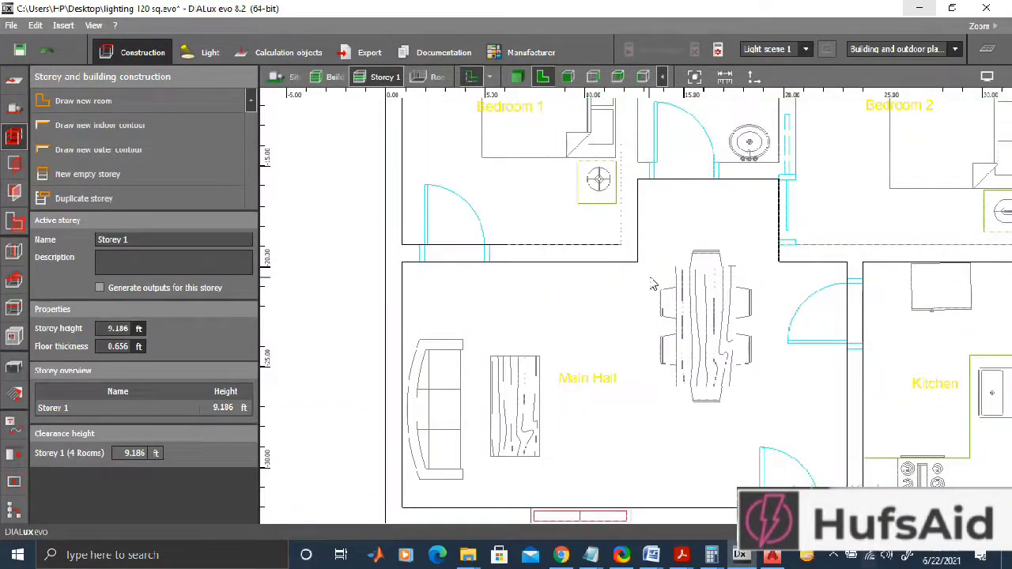
Step: Draw a closed indoor contour along the main washroom's inner wall corners, about 7.1 ft by 8.13 ft
left_click(83, 100)
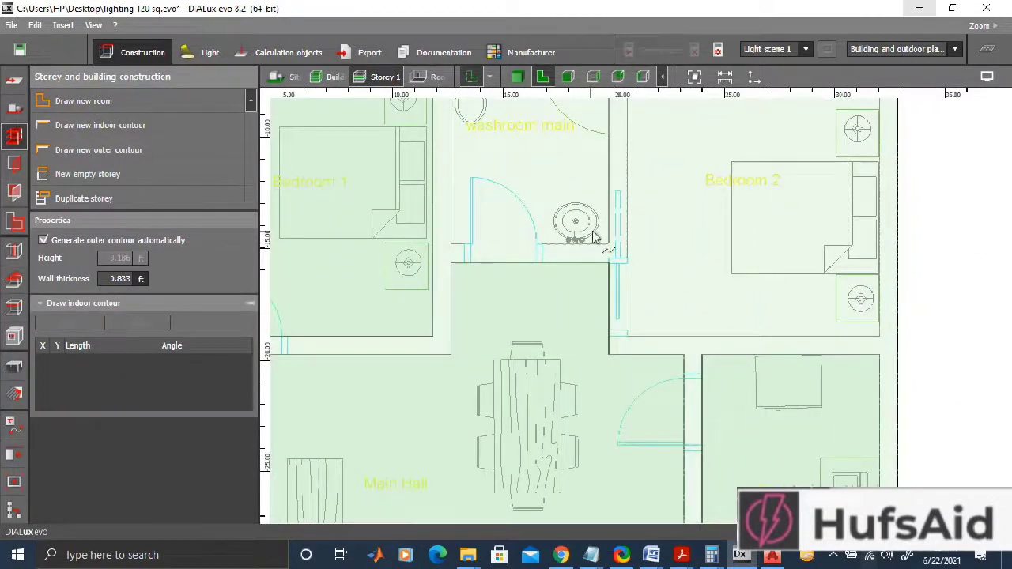
right_click_drag(595, 237, 559, 381)
scroll(420, 212, "up", 2)
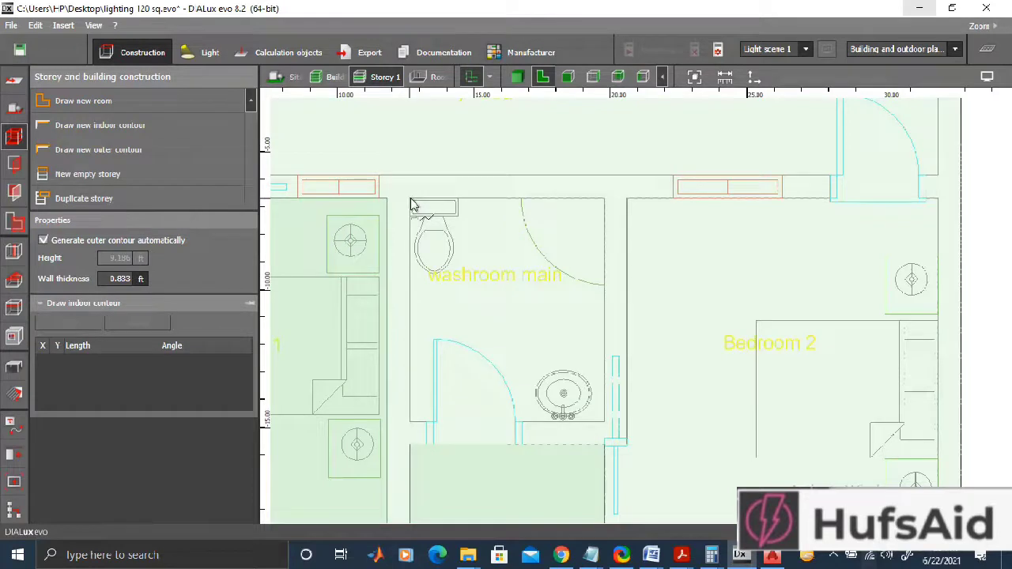
left_click(410, 205)
left_click(603, 210)
left_click(603, 427)
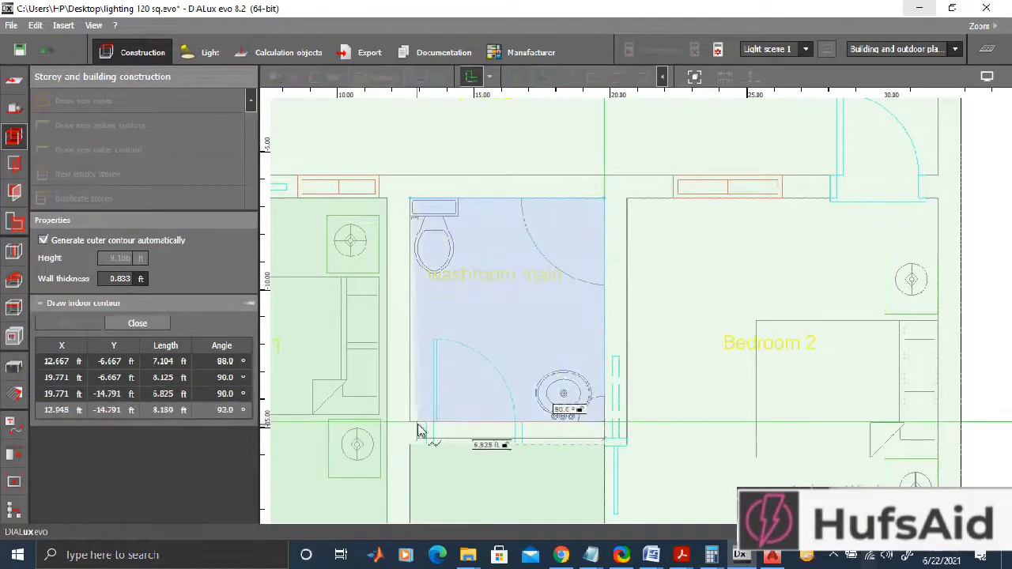
left_click(411, 423)
left_click(412, 428)
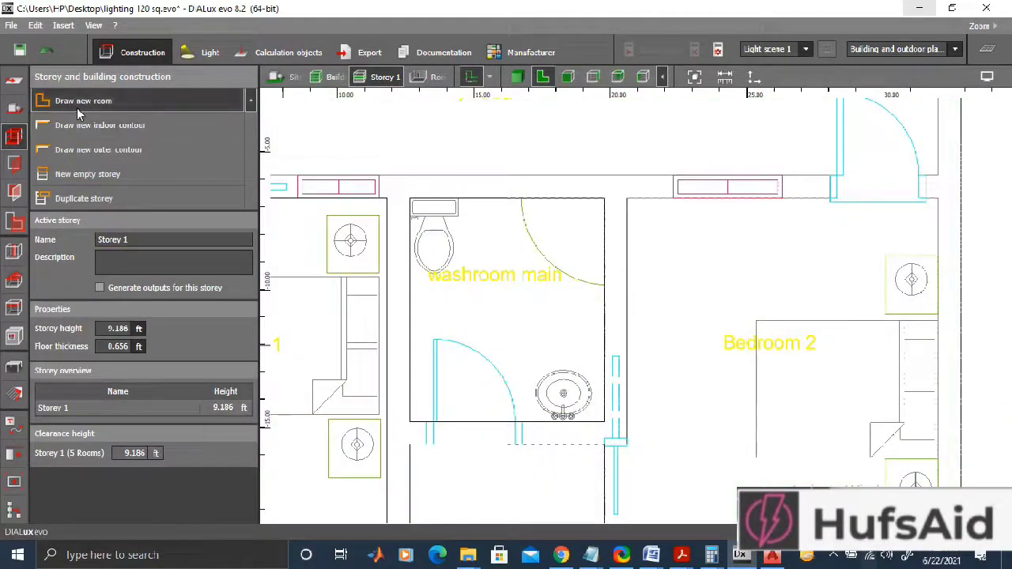
Step: Draw a closed indoor contour along Bedroom 2's inner wall corners, about 11.42 ft by 12.25 ft
left_click(79, 125)
mouse_move(614, 302)
right_mouse_down()
mouse_move(451, 266)
mouse_move(423, 238)
right_mouse_up()
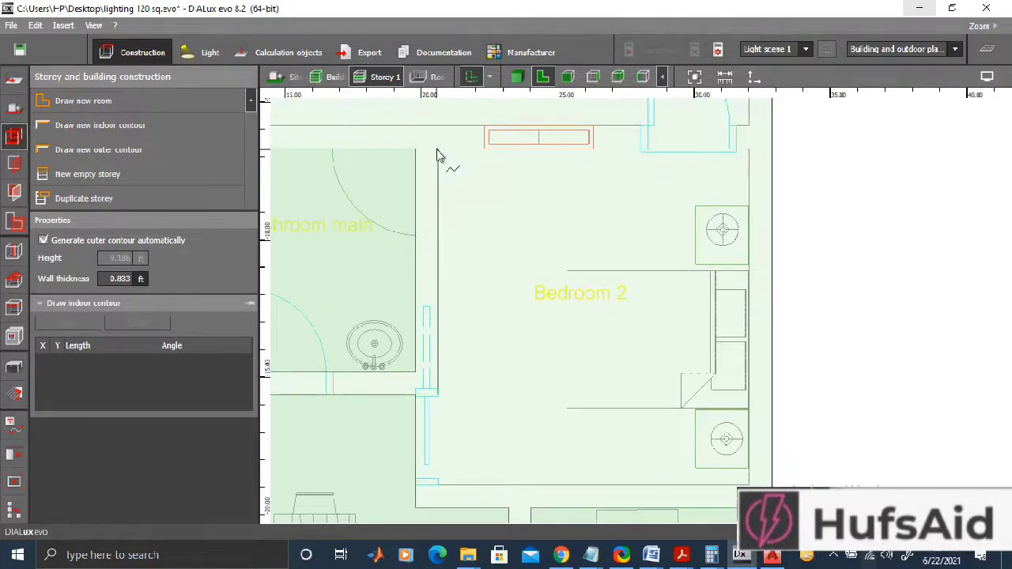
left_click(439, 152)
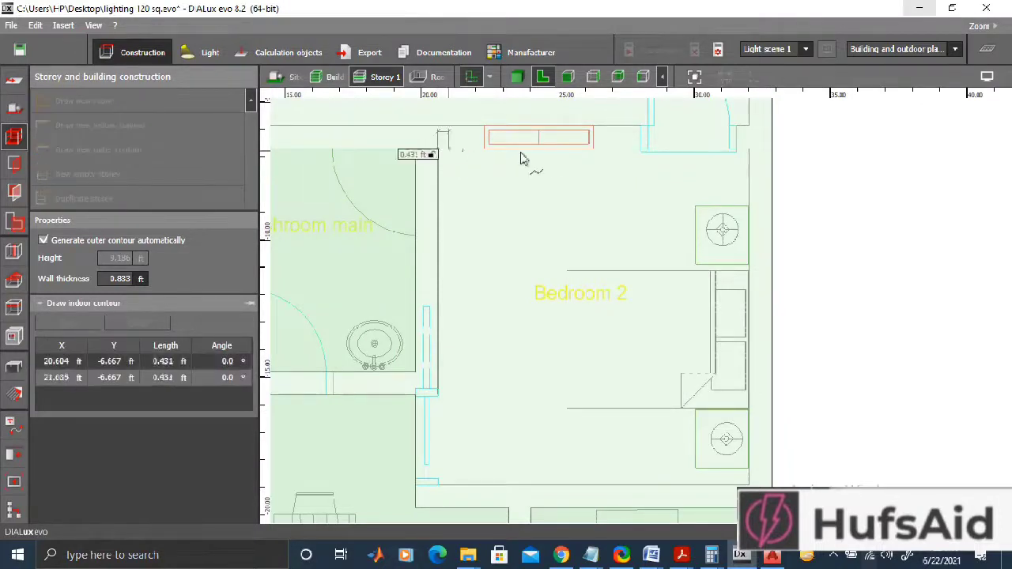
left_click(747, 151)
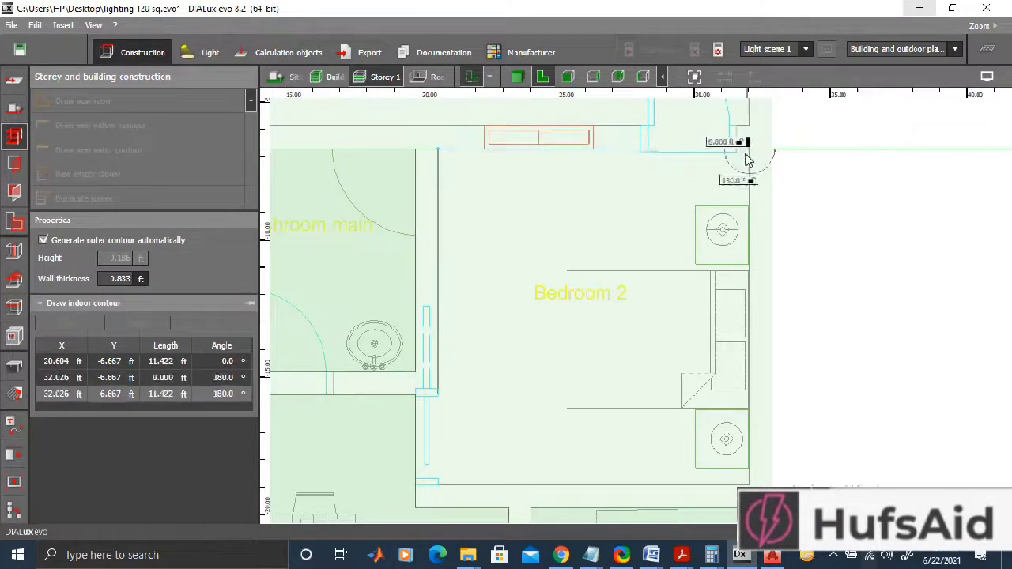
left_click(750, 484)
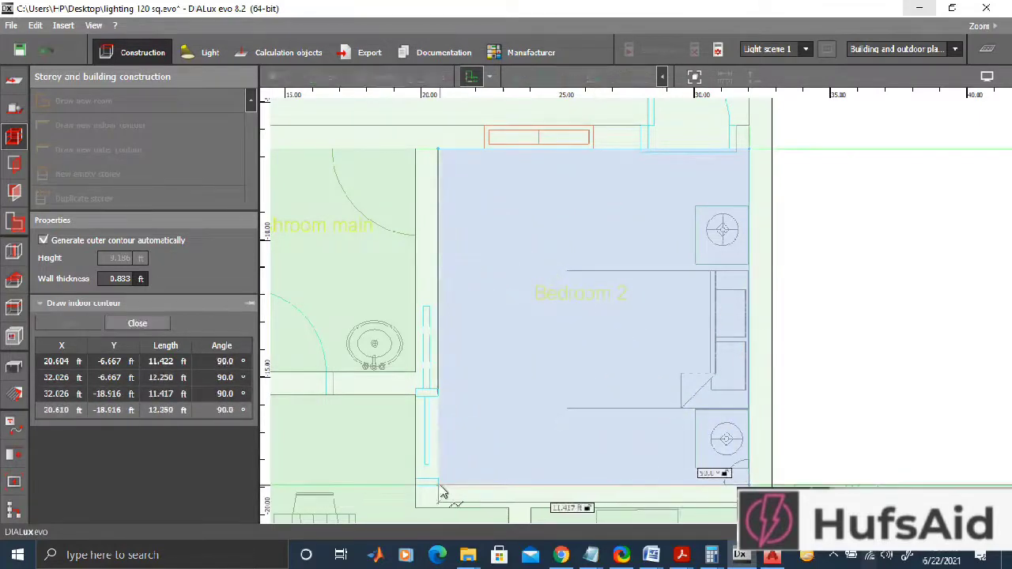
left_click(441, 487)
left_click(488, 409)
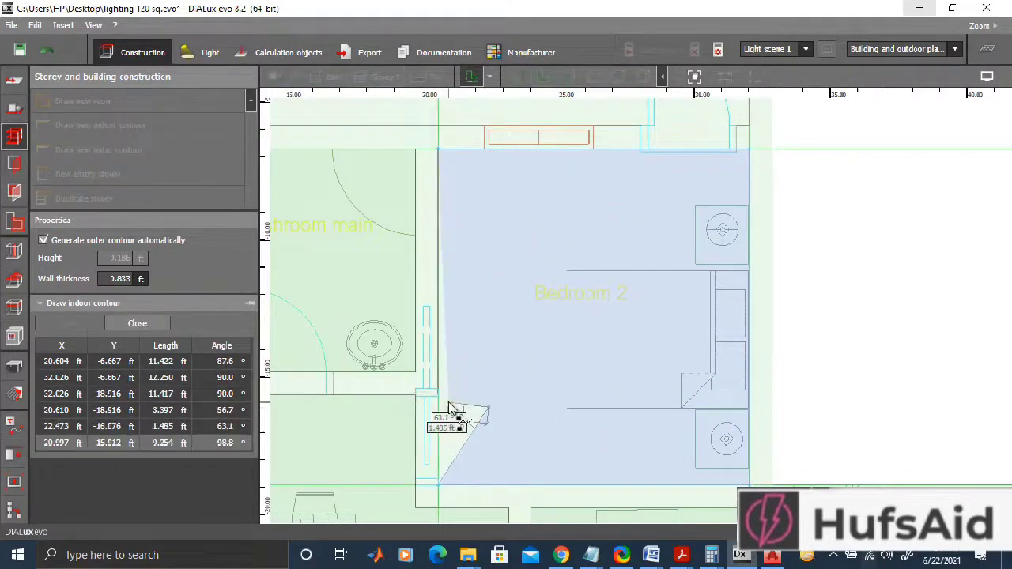
key("BackSpace")
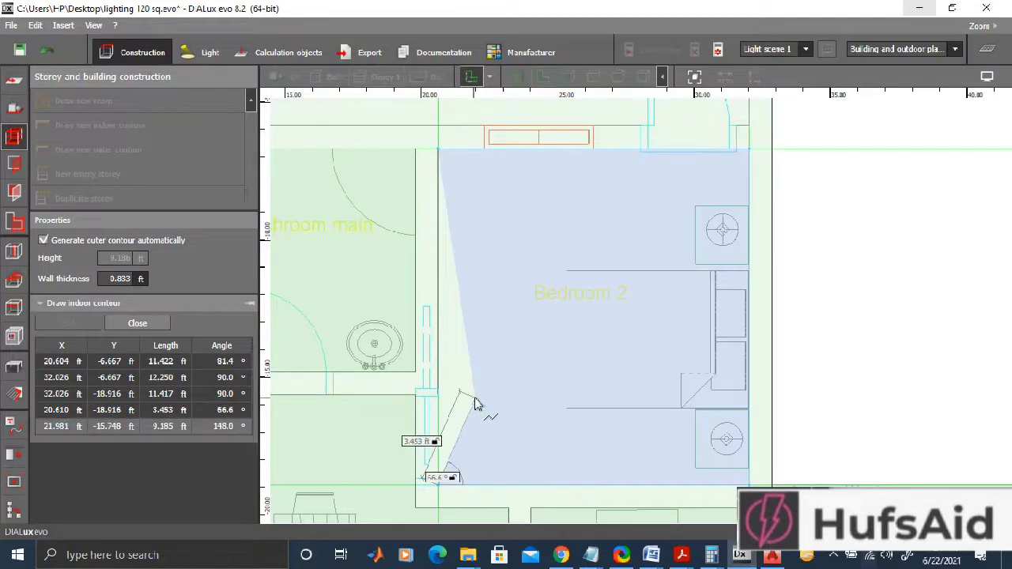
left_click(423, 393)
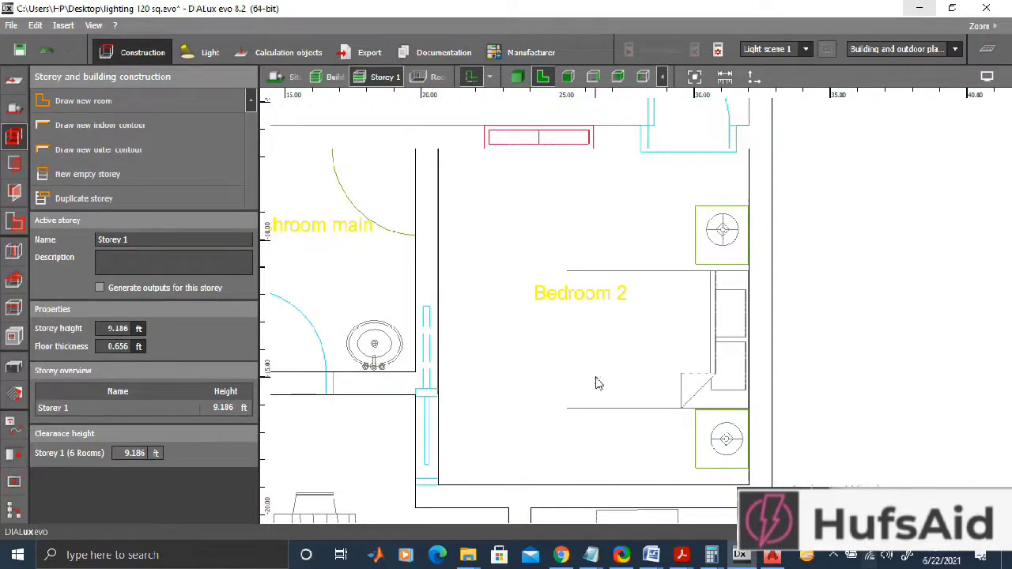
Step: Check the storey with the Bedroom 2 room in 3D from above and return to the floor plan view
left_click(516, 76)
right_click_drag(669, 378, 698, 389)
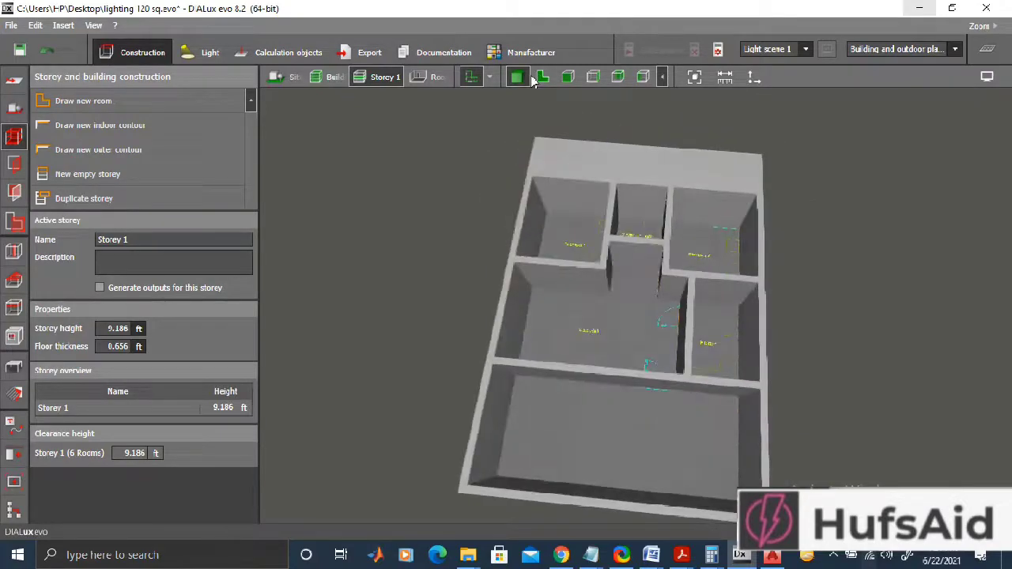
left_click(543, 76)
Step: Draw a closed indoor contour along the Laundry Area's inner wall corners, about 25.11 ft by 5 ft
middle_click_drag(542, 266, 653, 346)
scroll(653, 345, "down", 3)
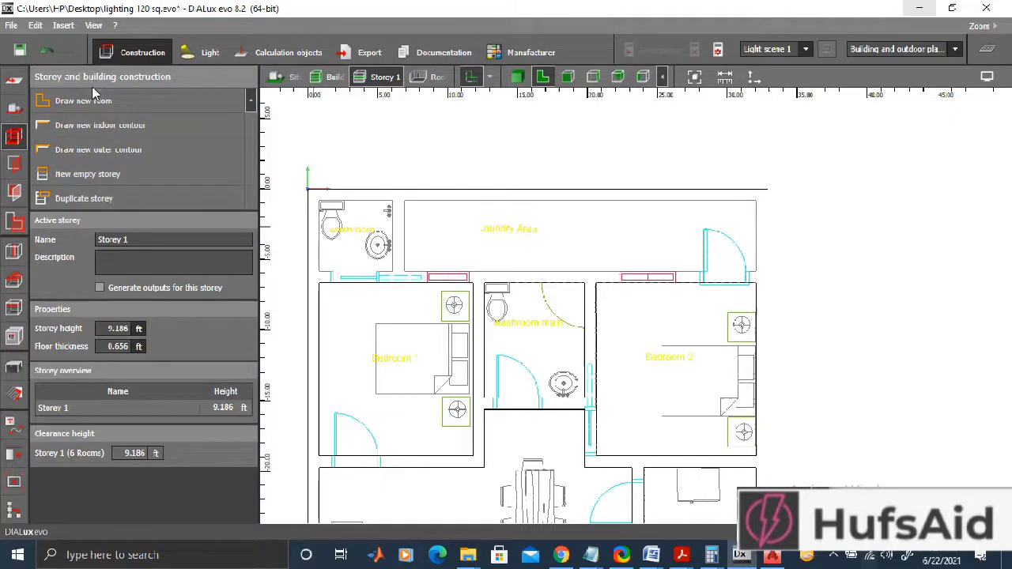
left_click(87, 111)
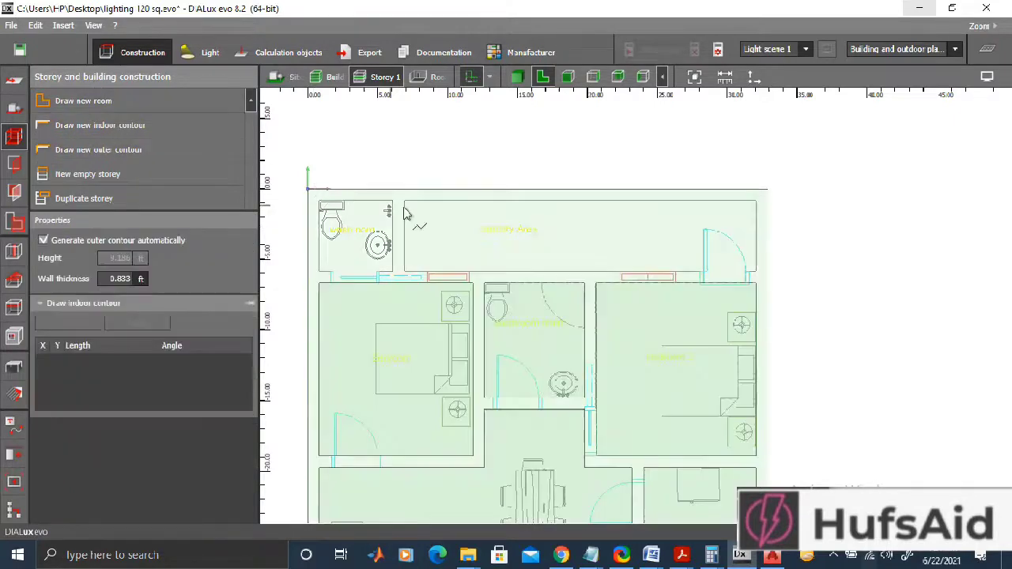
left_click(405, 208)
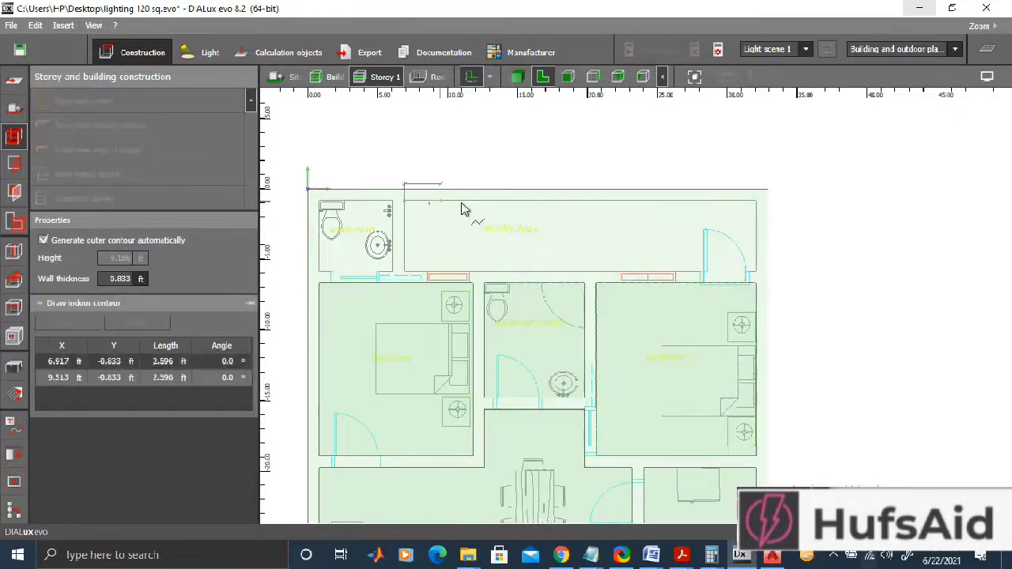
left_click(756, 207)
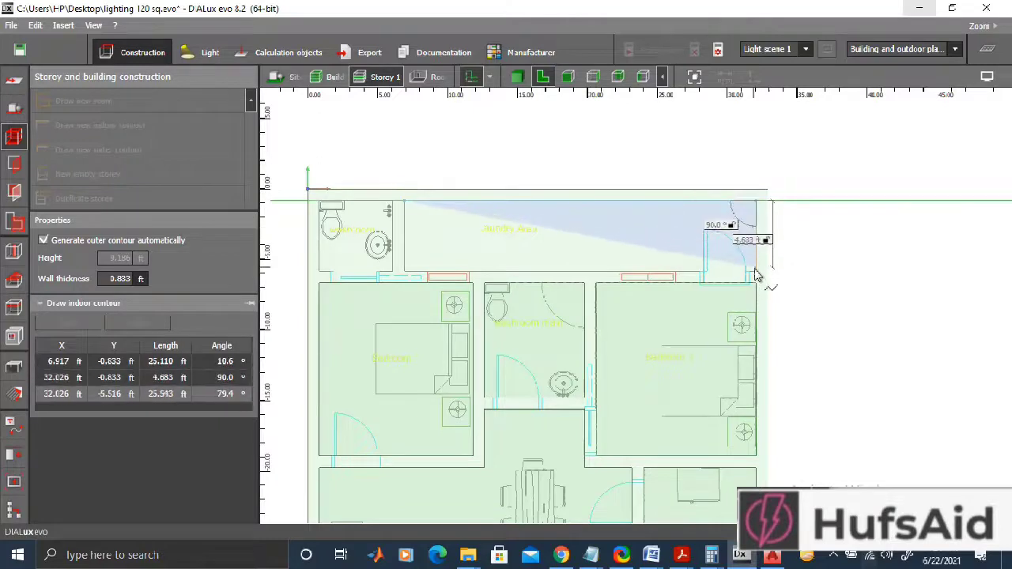
left_click(756, 275)
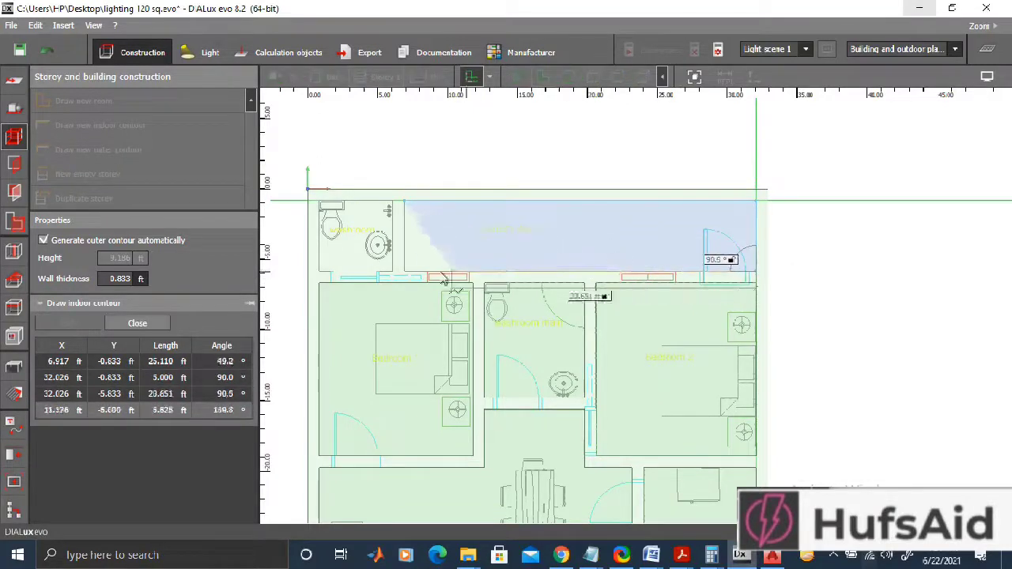
left_click(406, 275)
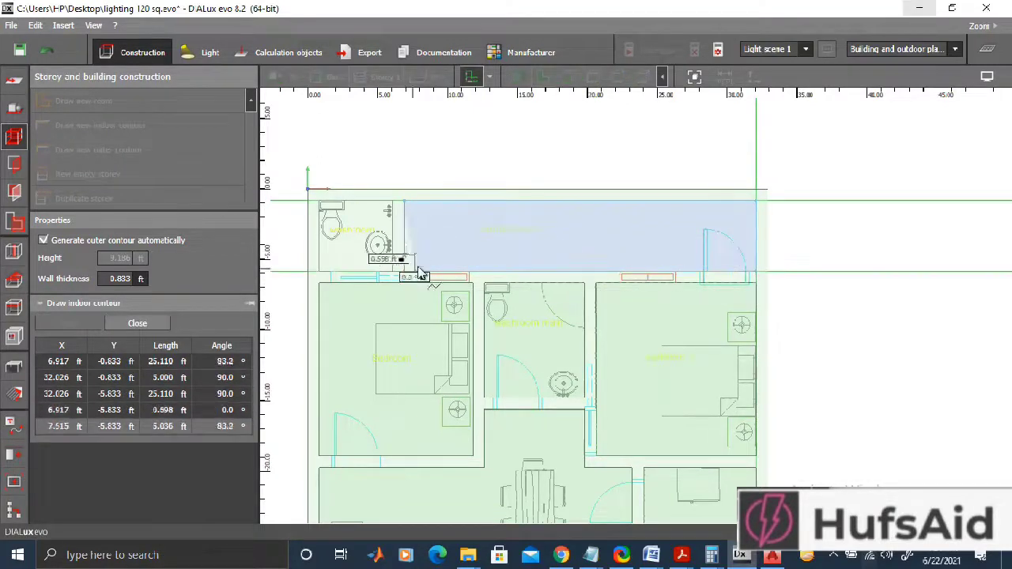
right_click(488, 251)
left_click(443, 255)
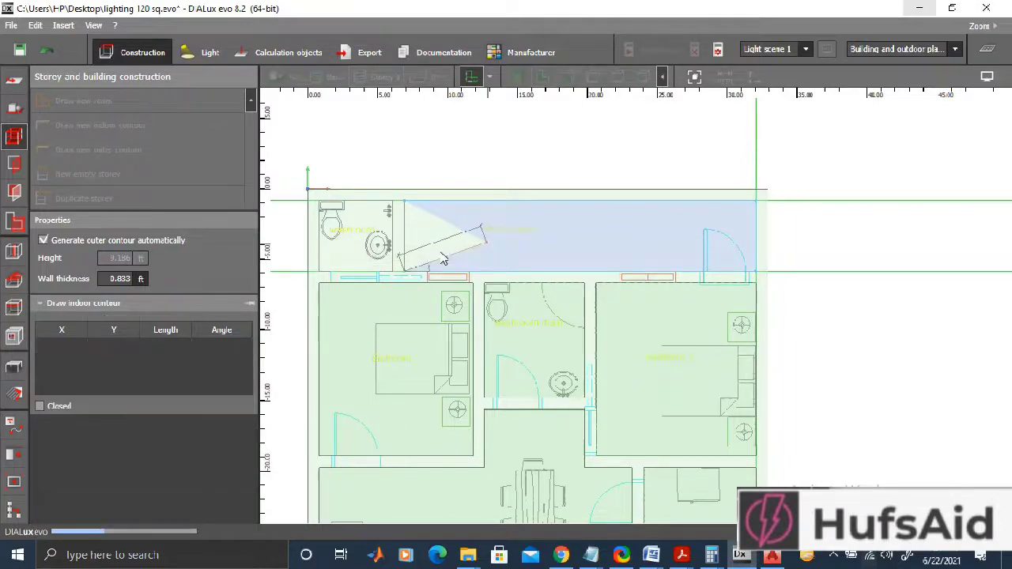
scroll(443, 260, "down", 2)
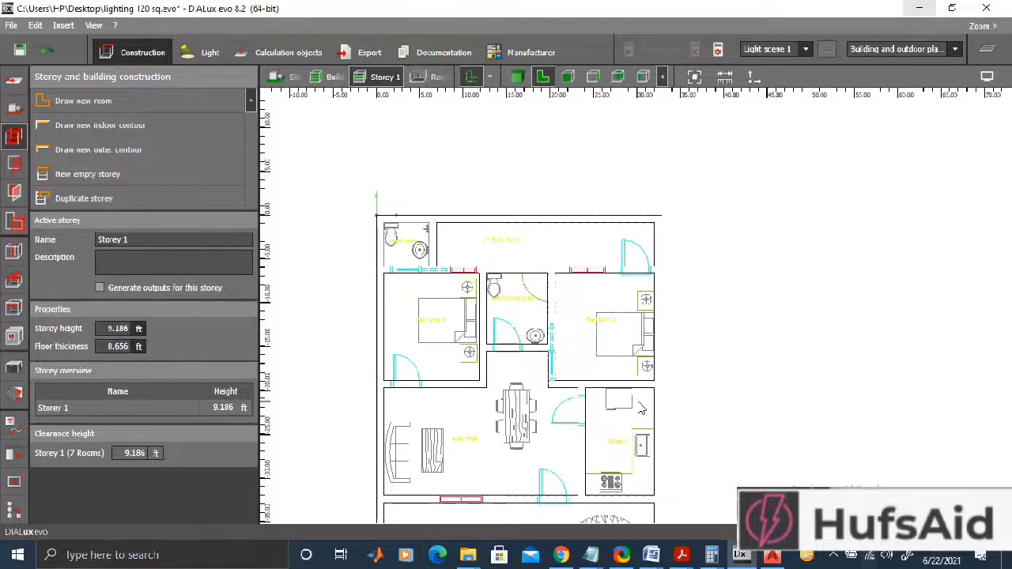
Step: Check the storey with the Laundry Area room in 3D and return to the floor plan view
left_click(569, 77)
mouse_move(672, 273)
left_mouse_down()
mouse_move(675, 353)
mouse_move(640, 328)
mouse_move(585, 355)
mouse_move(522, 441)
mouse_move(534, 454)
mouse_move(795, 459)
mouse_move(659, 463)
mouse_move(609, 451)
left_mouse_up()
left_click(516, 76)
left_click(542, 77)
Step: Draw a closed indoor contour along the inner wall corners of the small washroom beside the Laundry Area, about 5.25 ft by 5 ft
left_click(73, 105)
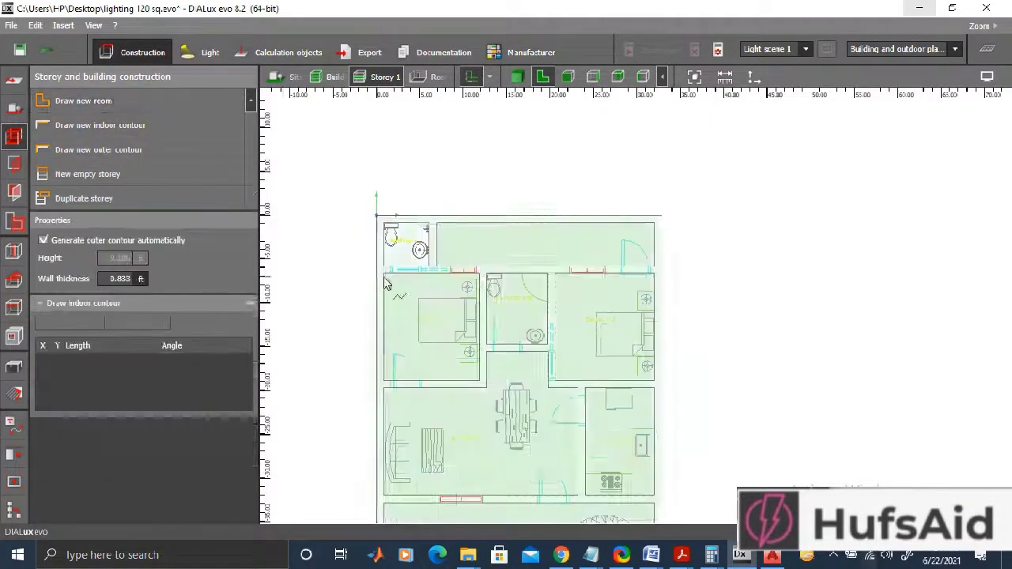
scroll(402, 229, "up", 5)
scroll(357, 177, "up", 3)
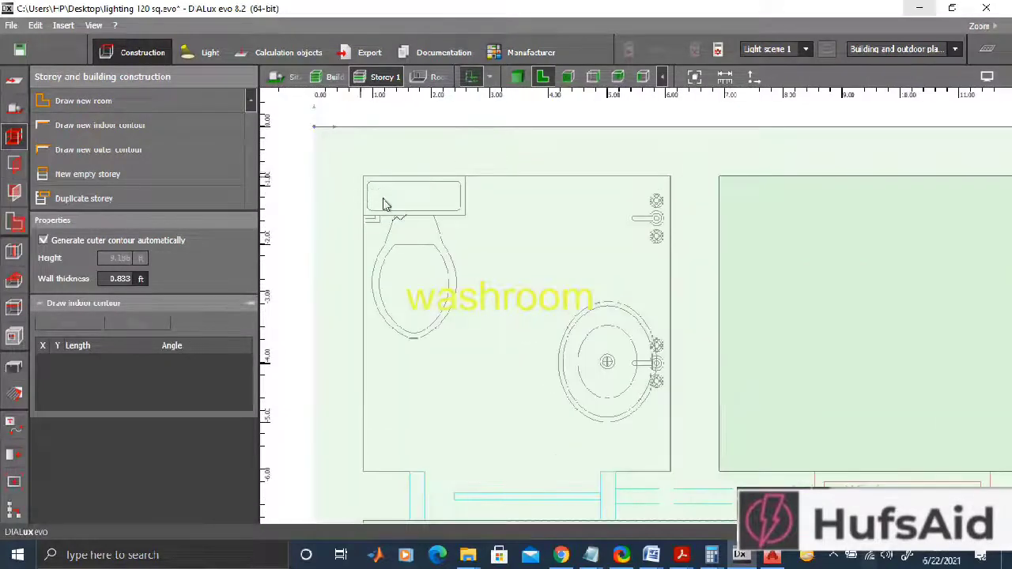
left_click(364, 177)
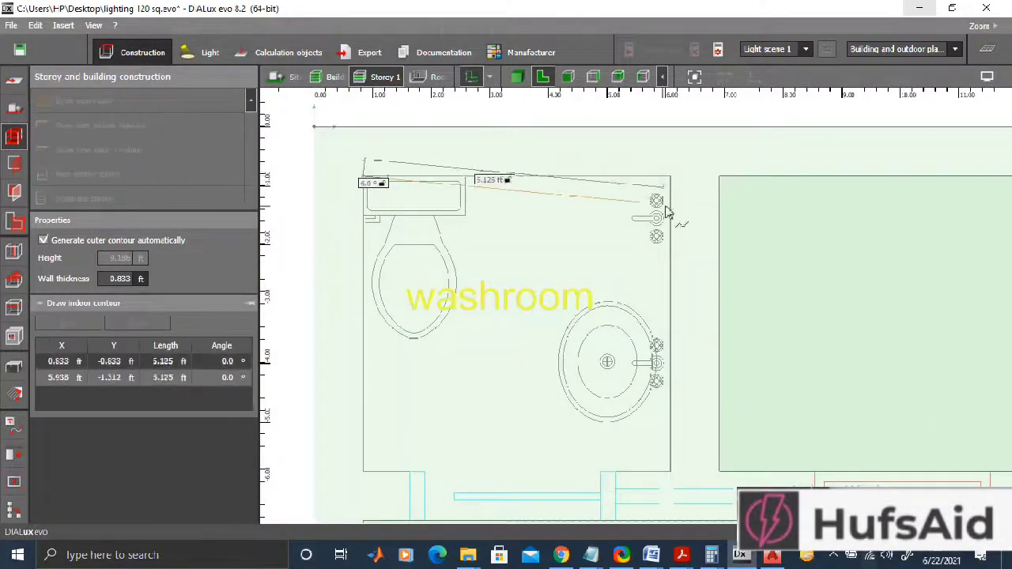
left_click(671, 177)
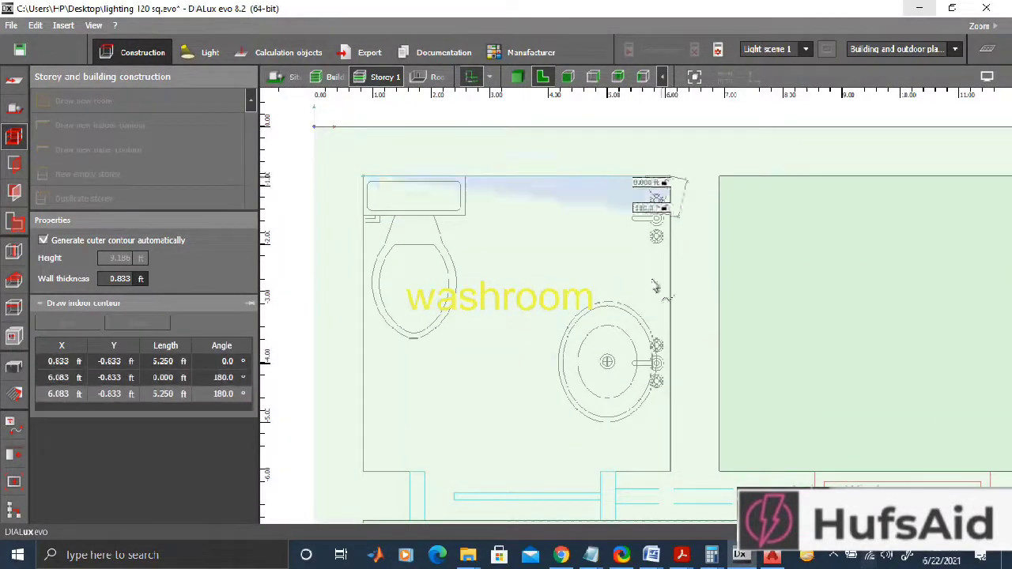
left_click(672, 472)
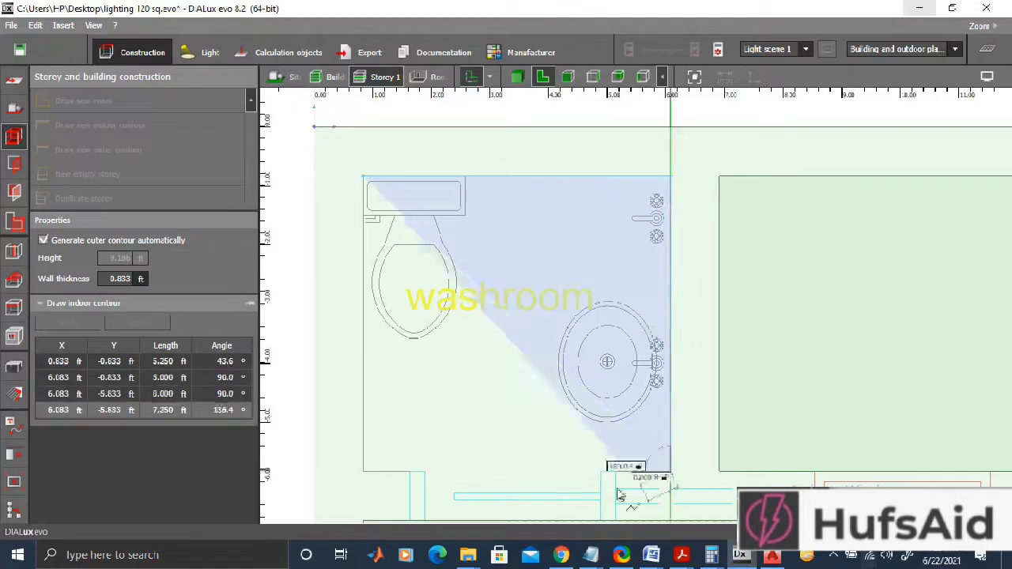
left_click(364, 474)
right_click(423, 350)
left_click(366, 351)
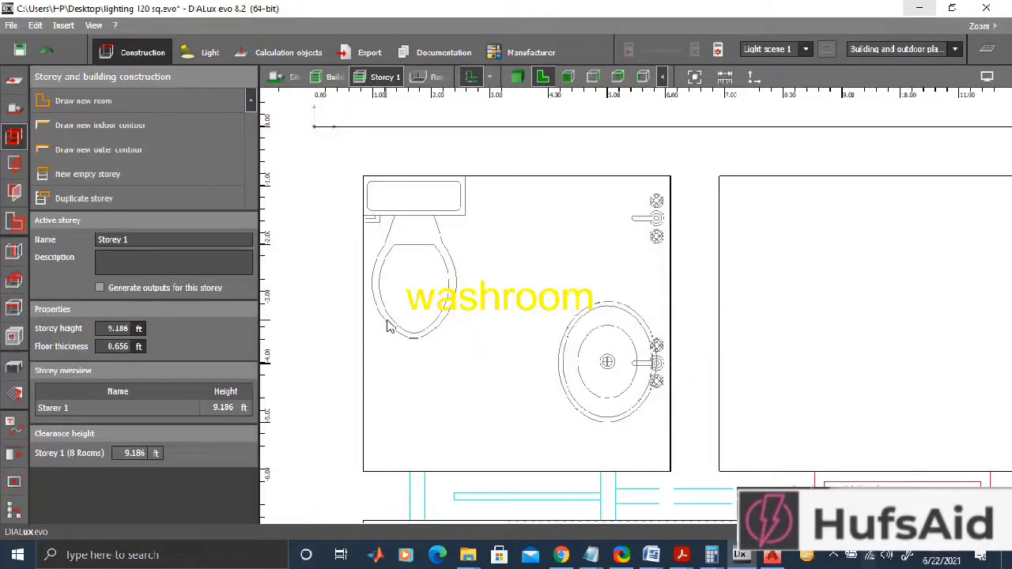
Step: Inspect the whole storey in the floor plan, including the front room's contour, and in 3D, ending in the floor plan view
scroll(682, 221, "down", 4)
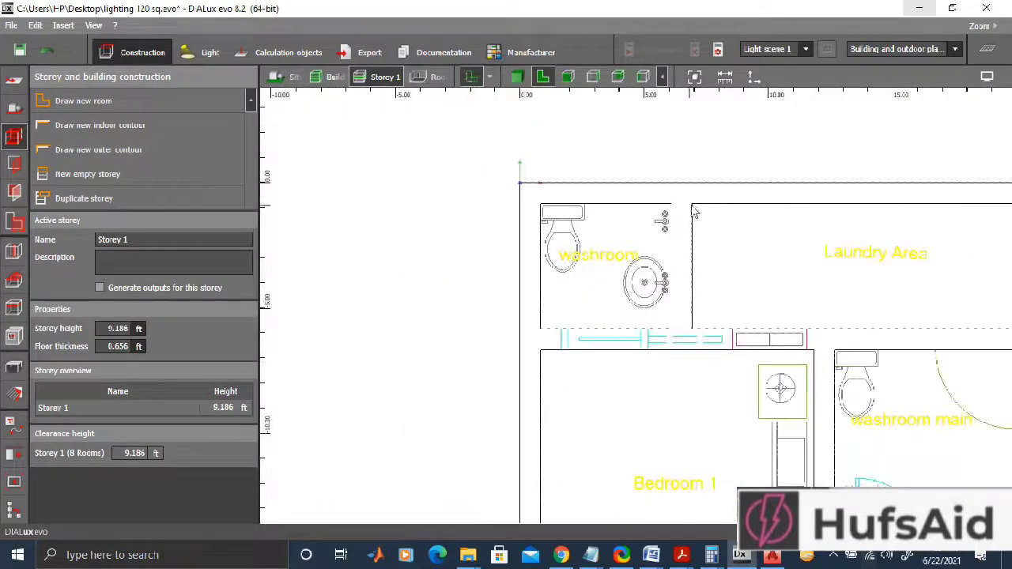
scroll(696, 229, "down", 3)
middle_click_drag(701, 425, 607, 314)
scroll(636, 281, "down", 3)
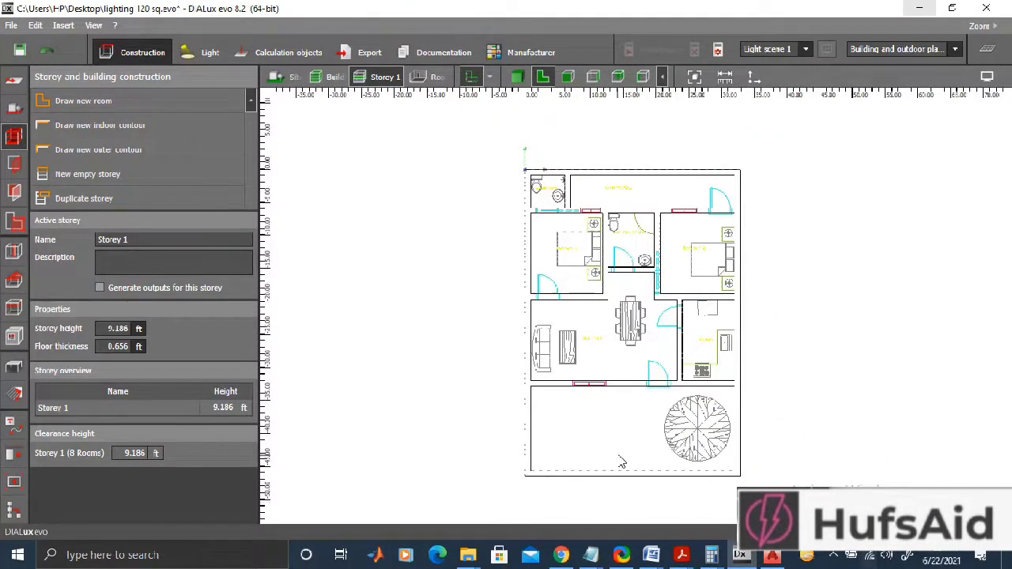
left_click(657, 406)
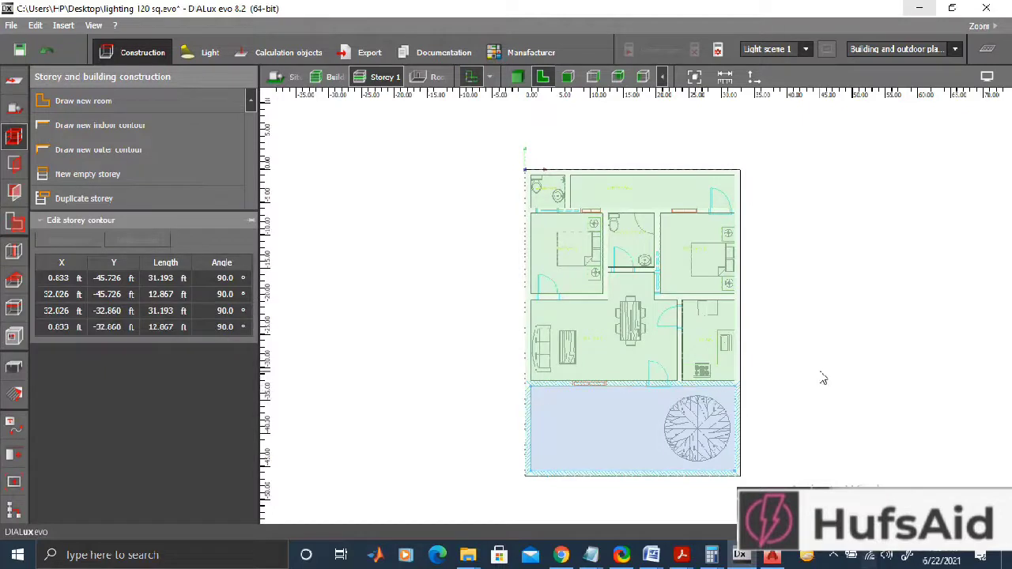
left_click(823, 378)
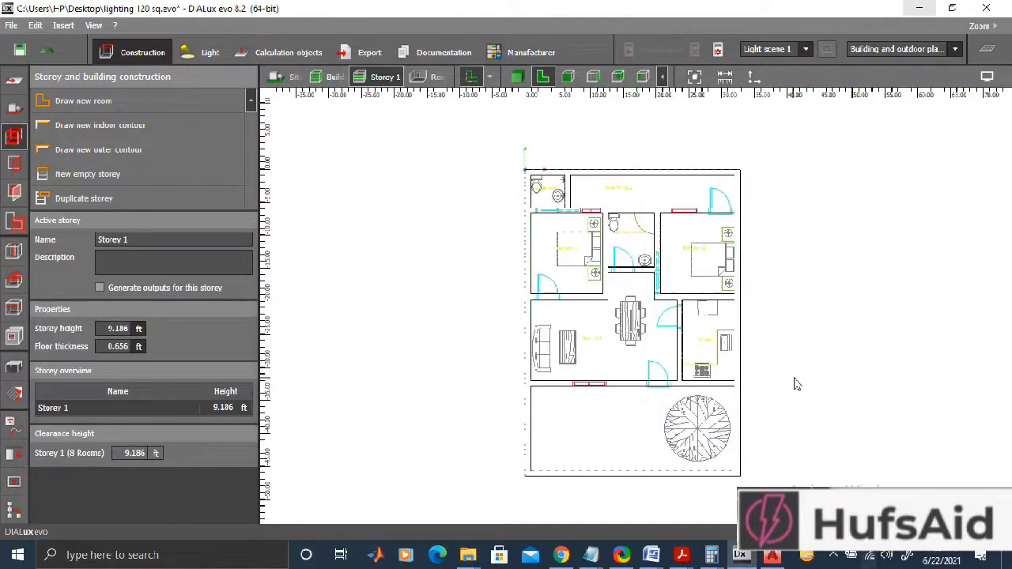
left_click(516, 76)
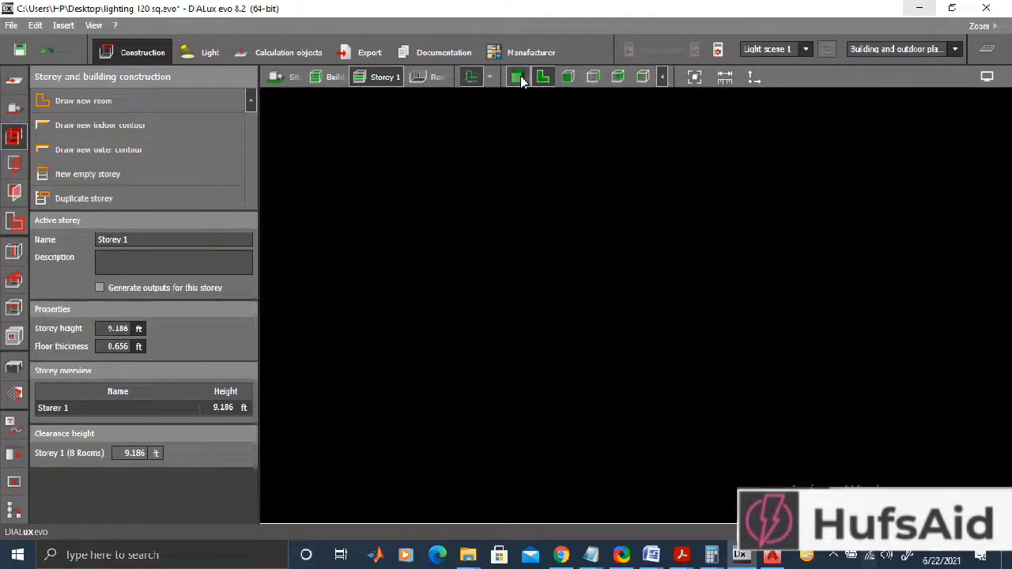
middle_click_drag(542, 325, 560, 414)
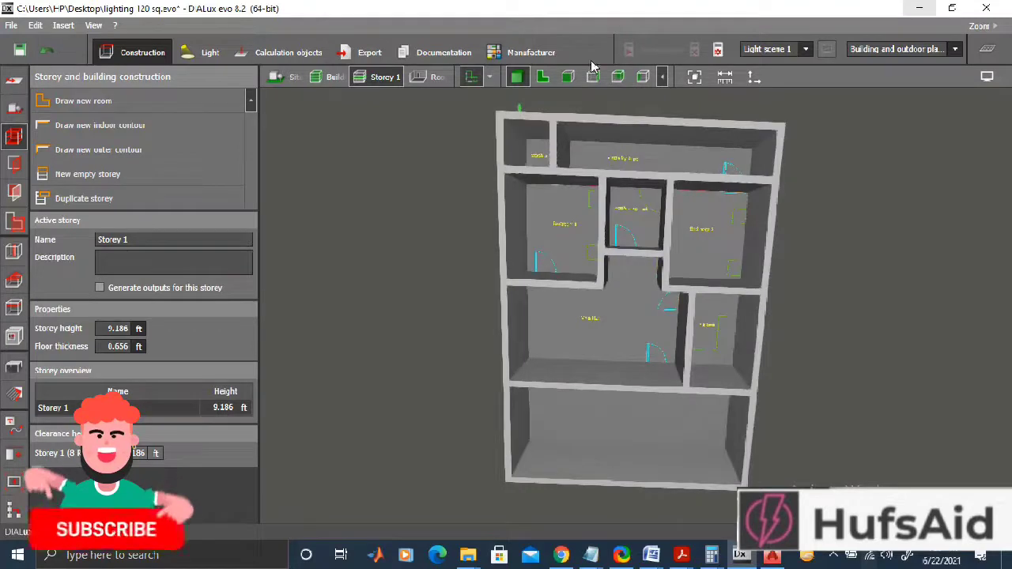
left_click(549, 76)
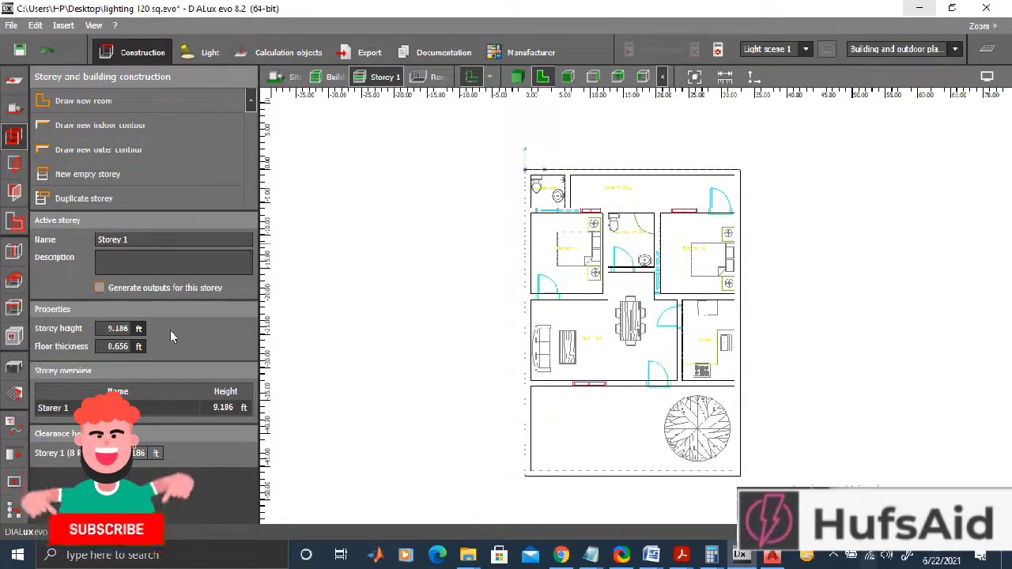
Step: Look through the storey's rooms in the project overview, collapse Room 14's entries and open its name for editing without changing it
left_click(12, 513)
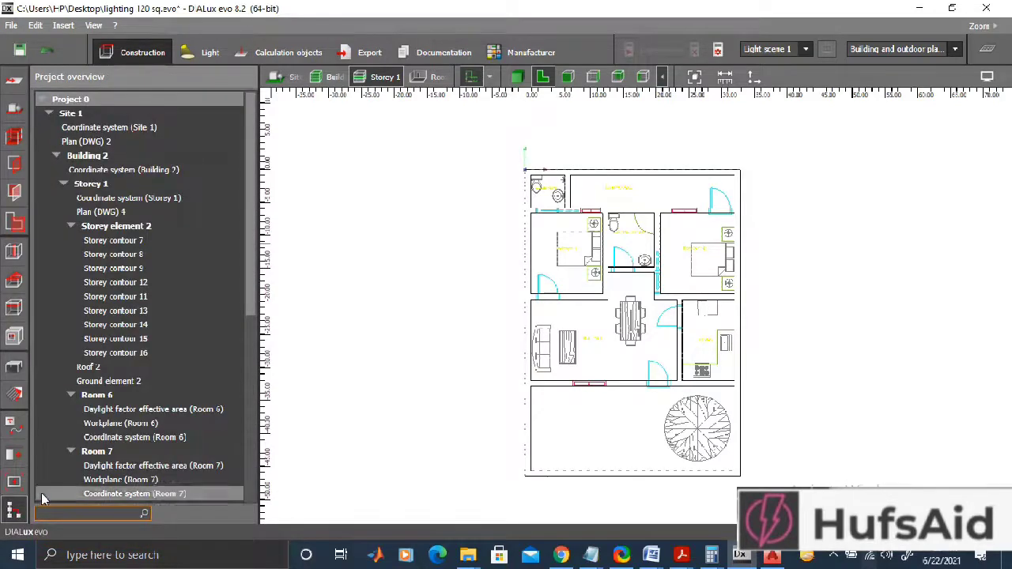
left_click(113, 395)
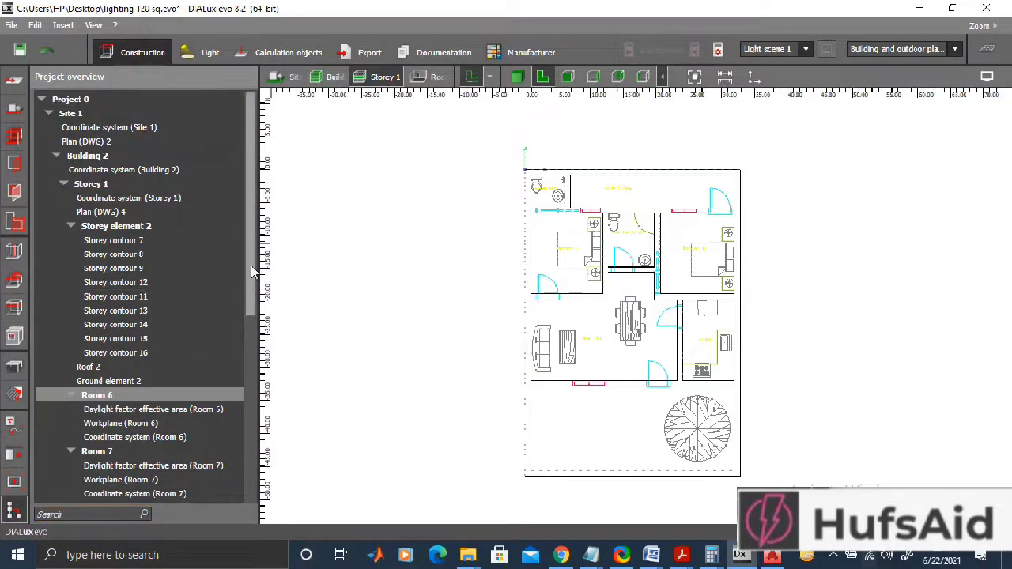
scroll(182, 450, "down", 8)
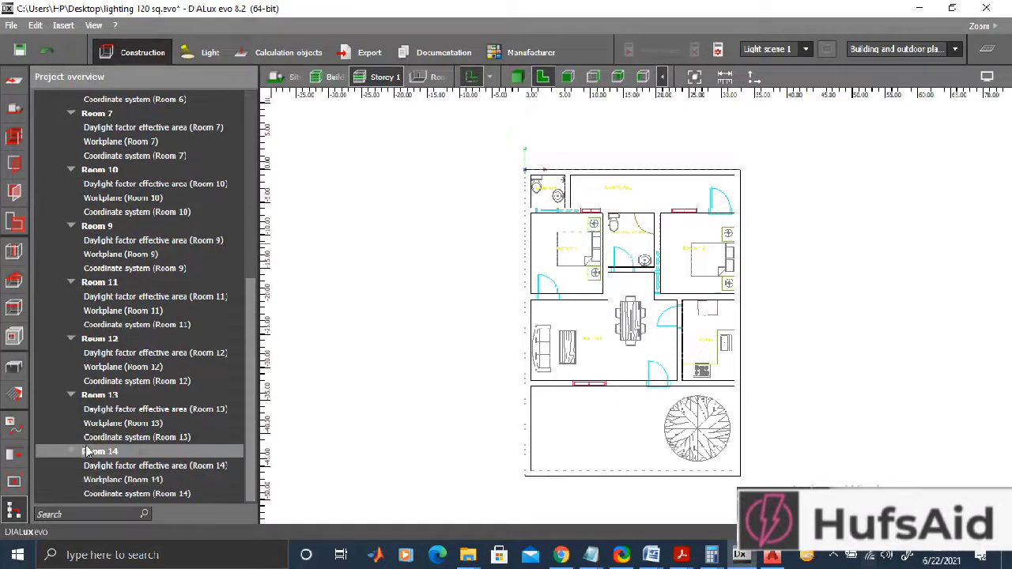
left_click(100, 456)
left_click(72, 456)
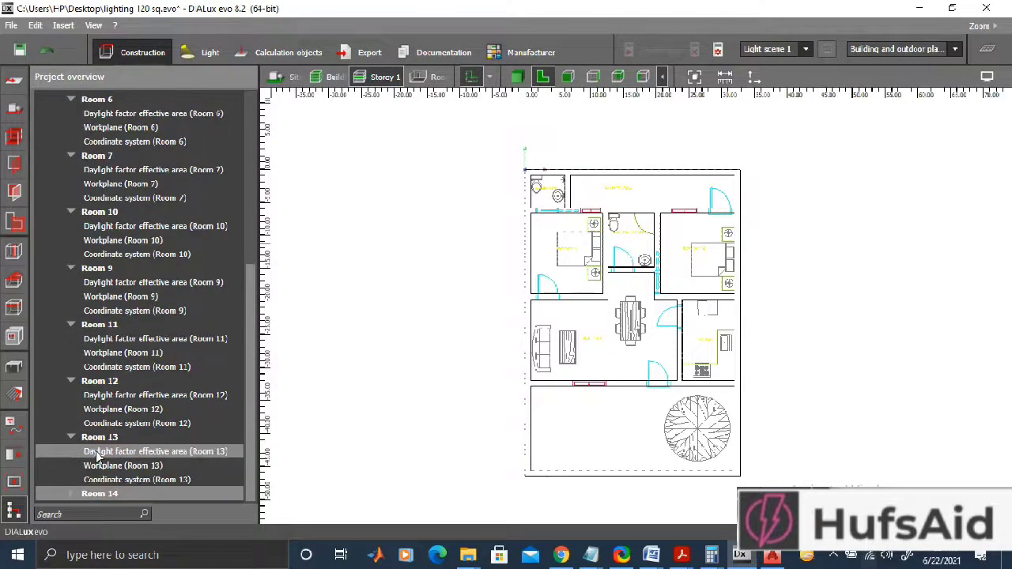
double_click(87, 494)
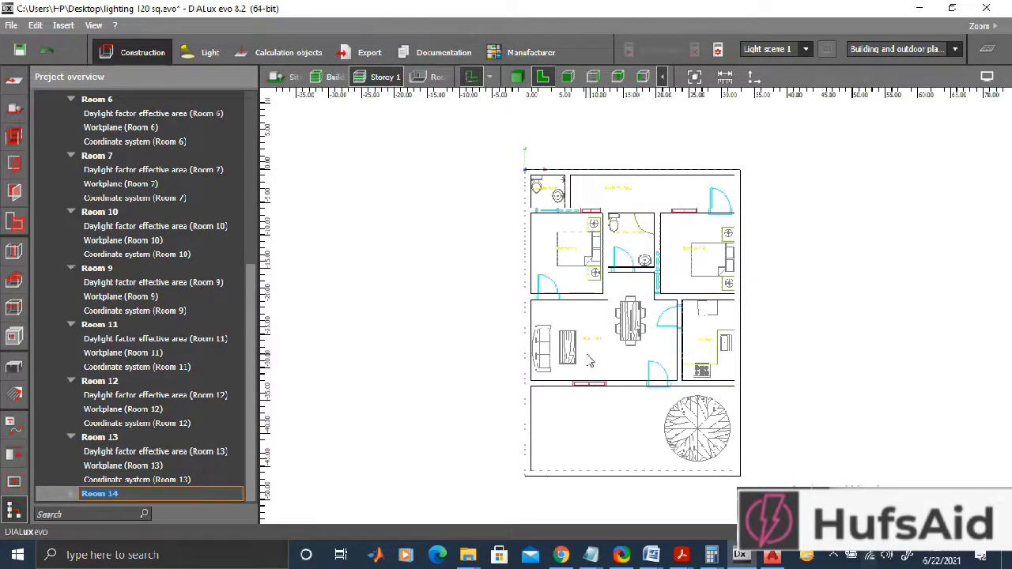
key("Return")
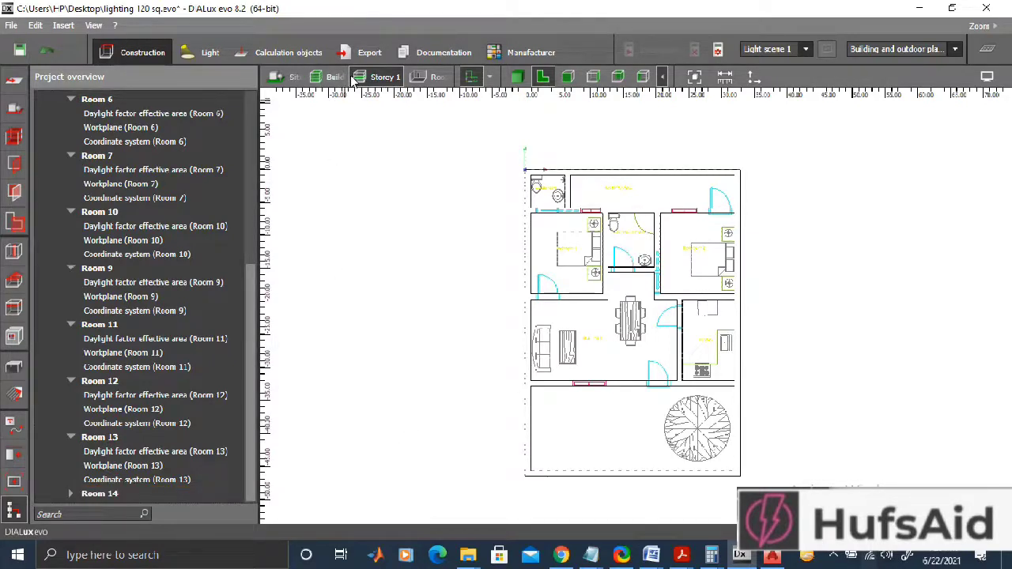
Step: Open Room 6 on its own and inspect it in 3D
left_click(470, 77)
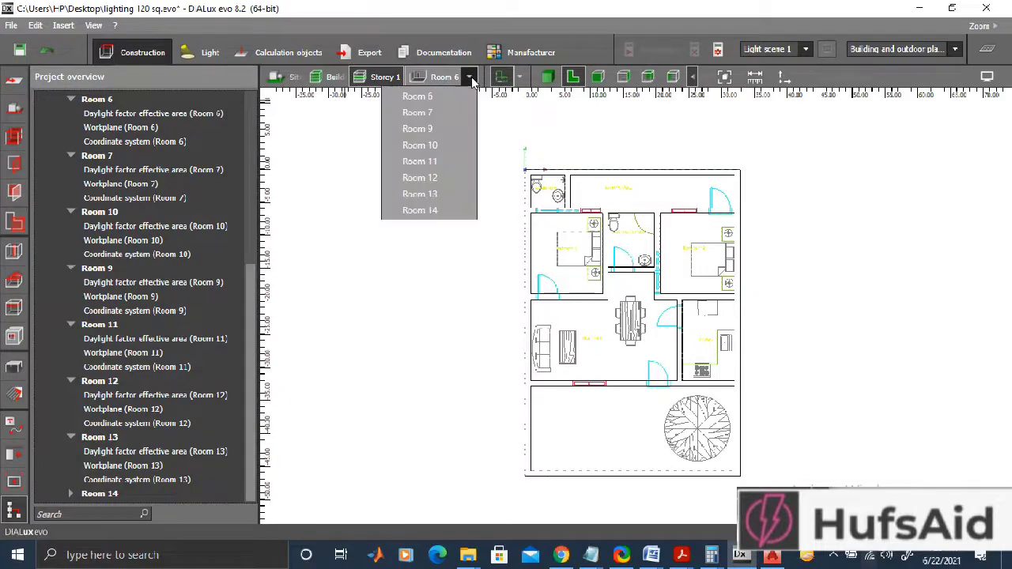
left_click(444, 97)
scroll(588, 273, "down", 3)
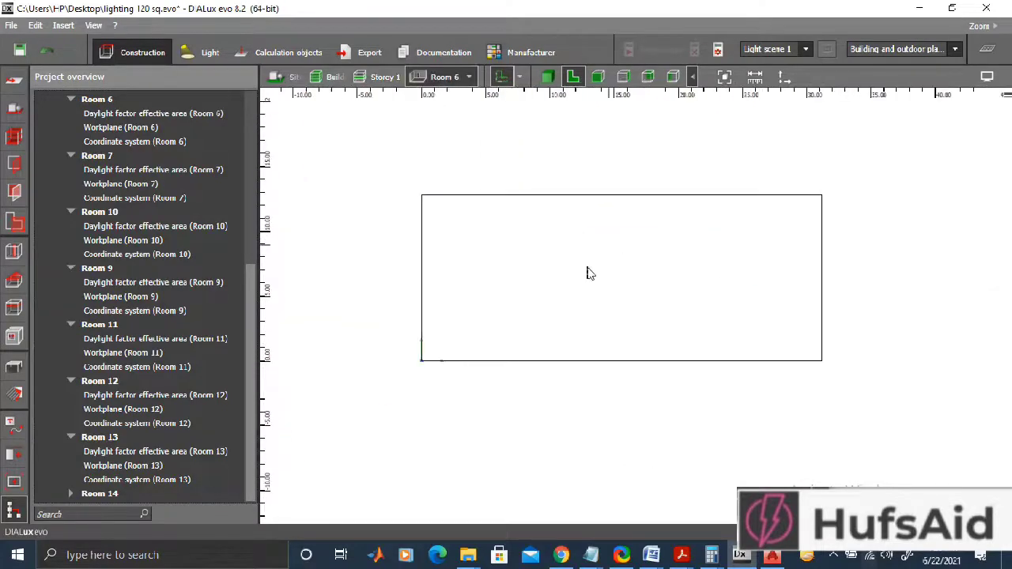
left_click(535, 116)
left_click(536, 77)
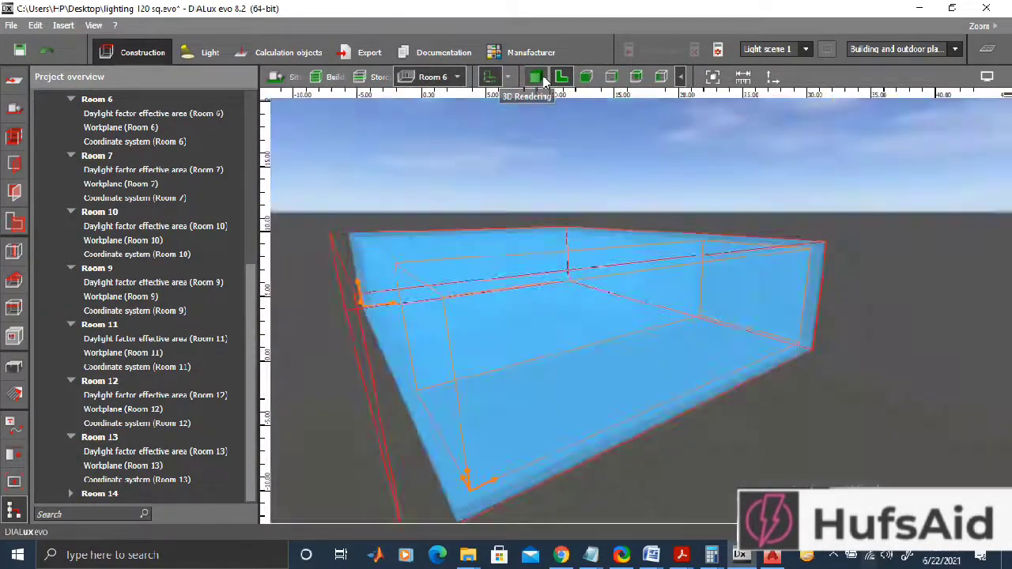
right_click_drag(599, 336, 506, 203)
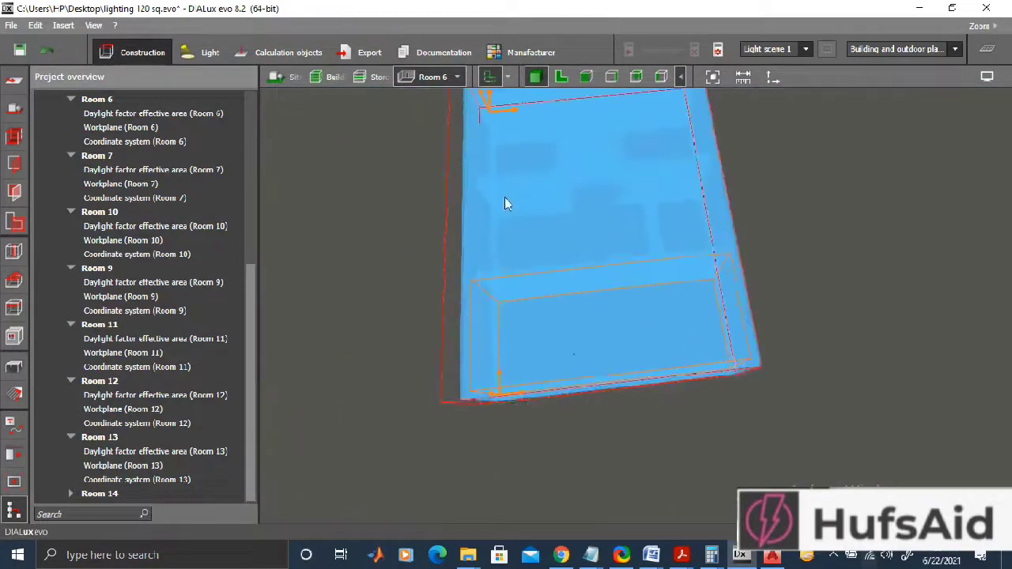
Step: Switch to Room 7, check its location in 3D and rename it Kitchen in the project overview
left_click(458, 77)
left_click(436, 106)
right_click_drag(499, 308, 626, 376)
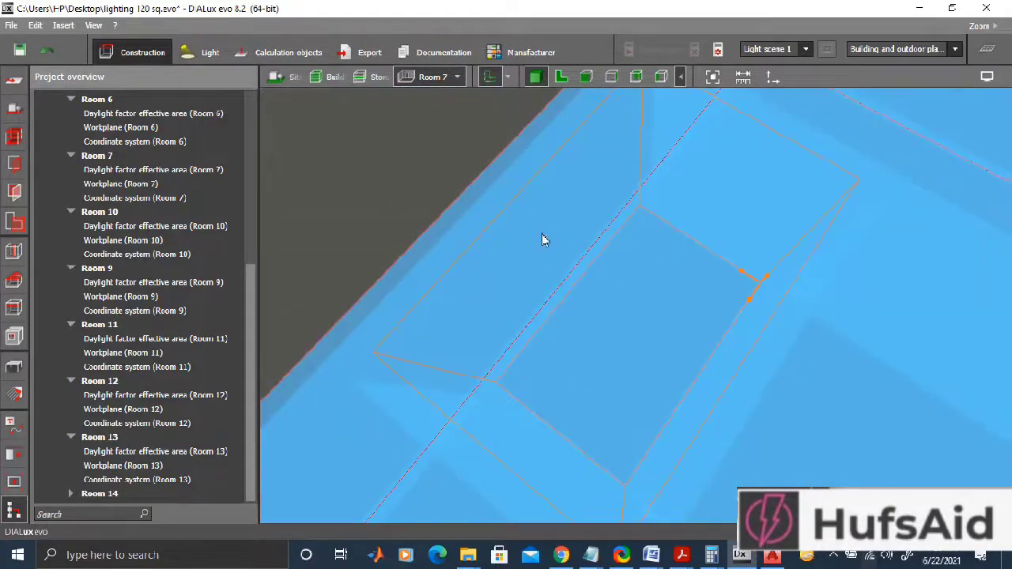
scroll(589, 264, "down", 5)
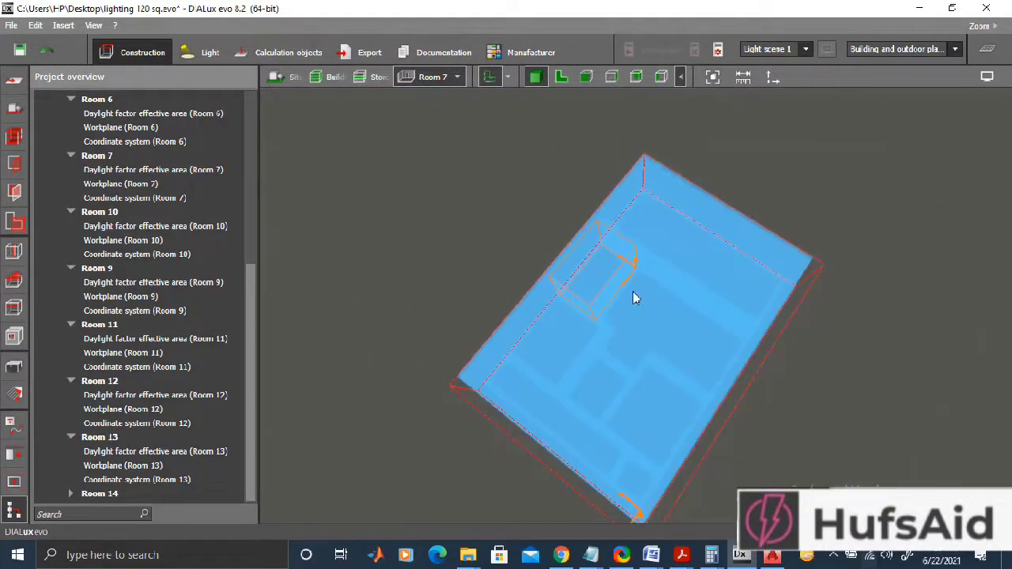
right_click_drag(562, 418, 425, 410)
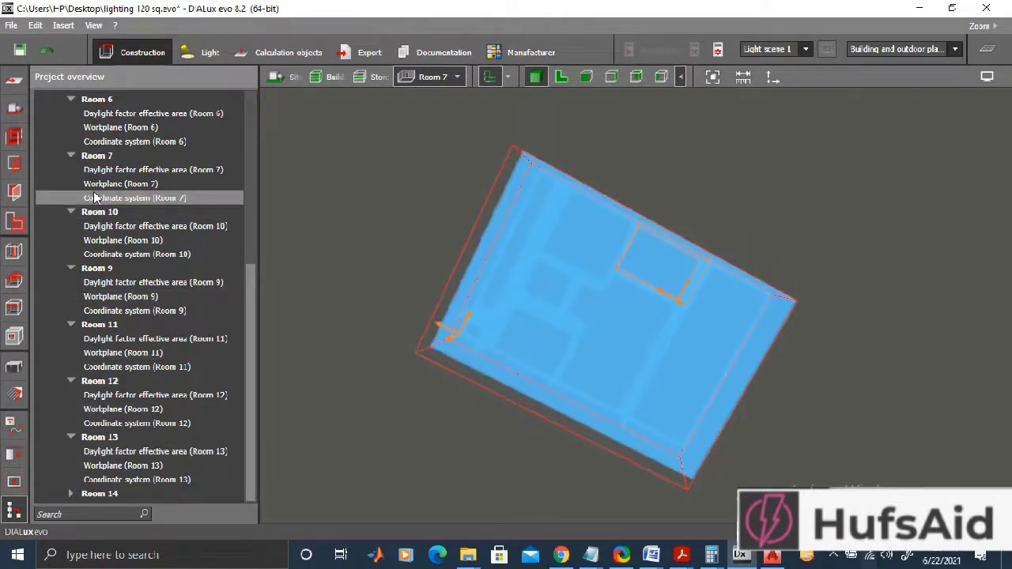
left_click(95, 158)
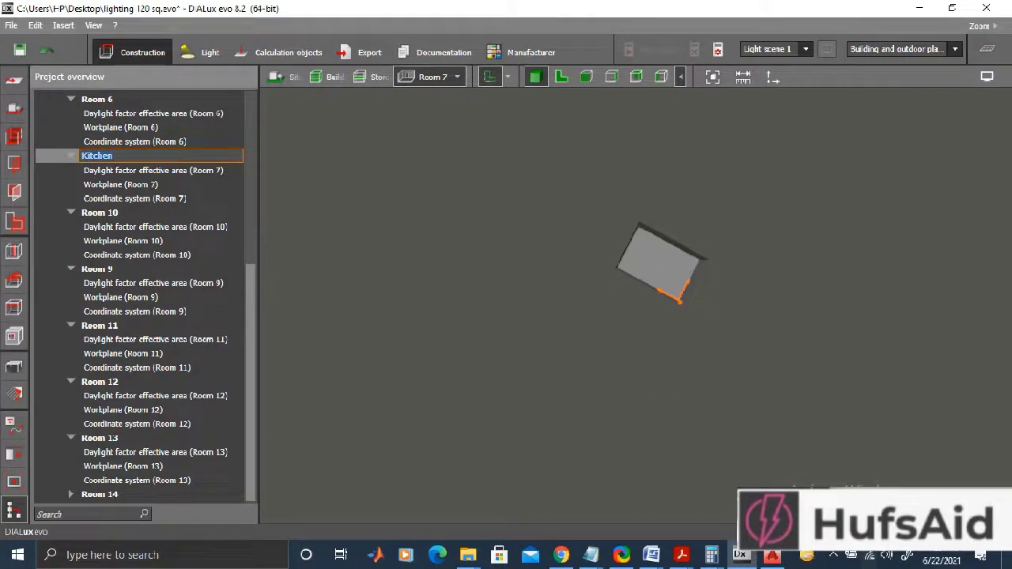
left_click(458, 77)
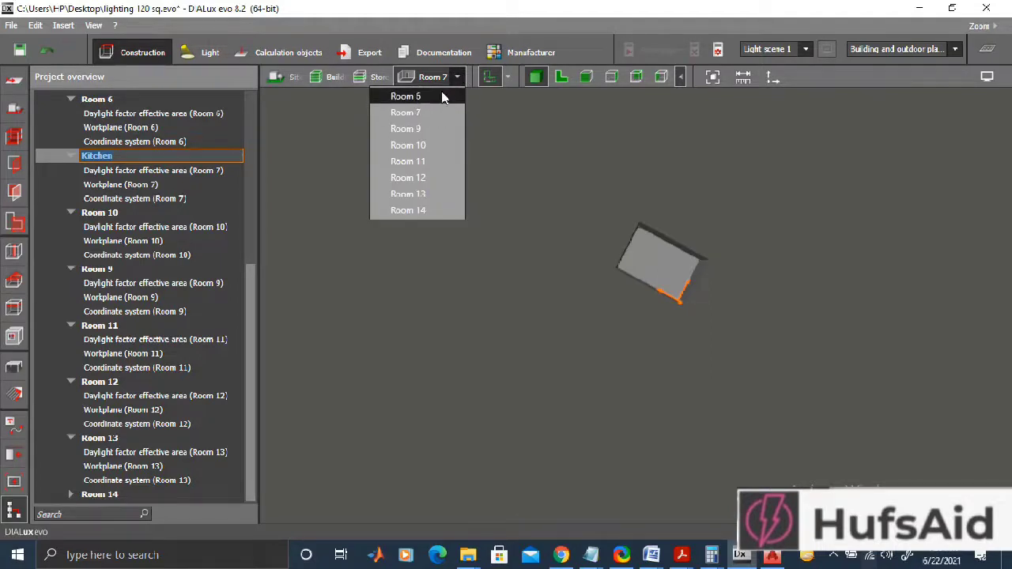
left_click(164, 158)
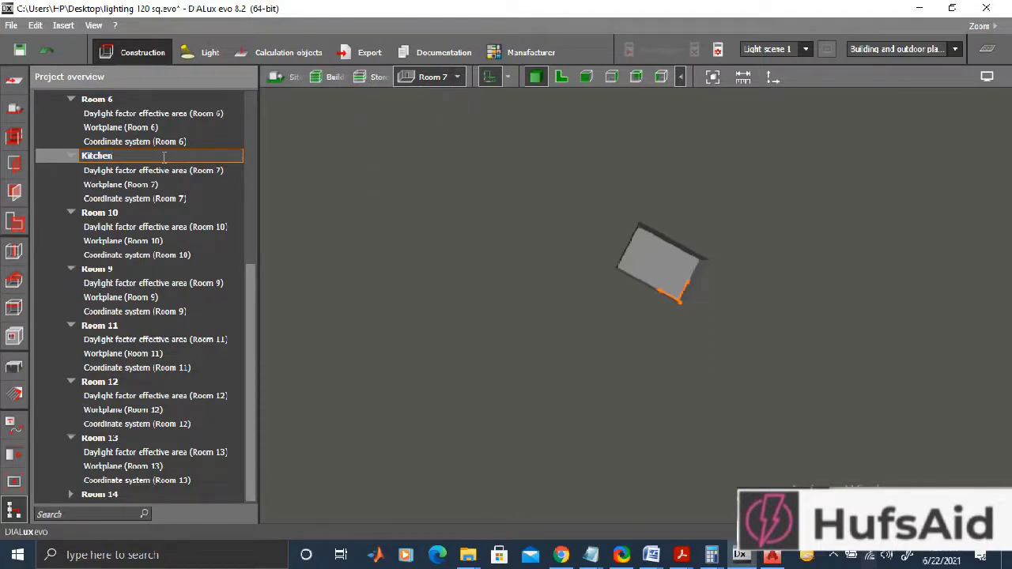
left_click(119, 212)
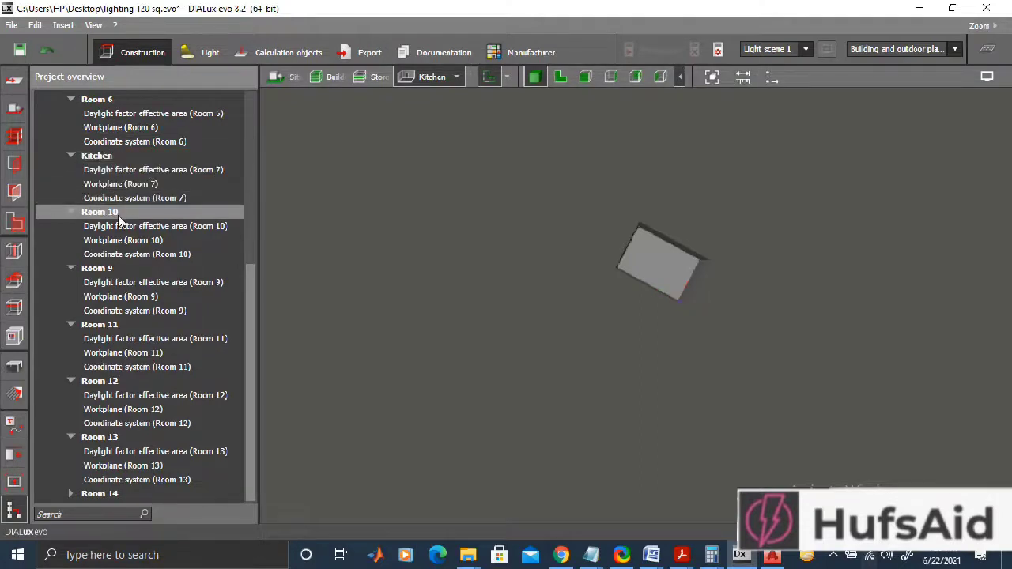
Step: Switch to Room 10, check its shape in 3D and rename it Main Hall
left_click(456, 77)
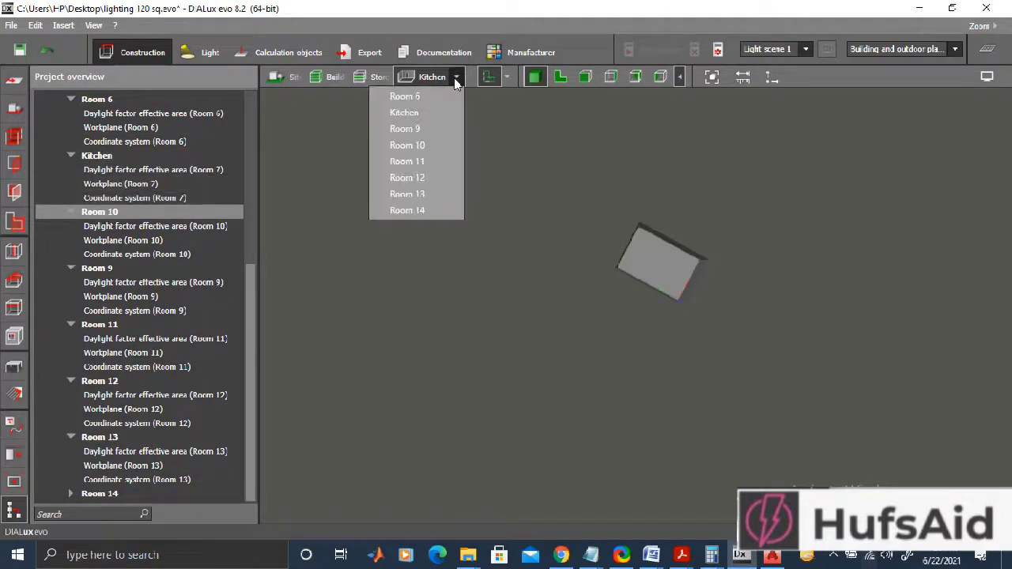
left_click(424, 145)
left_click_drag(556, 418, 489, 459)
left_click_drag(547, 484, 483, 496)
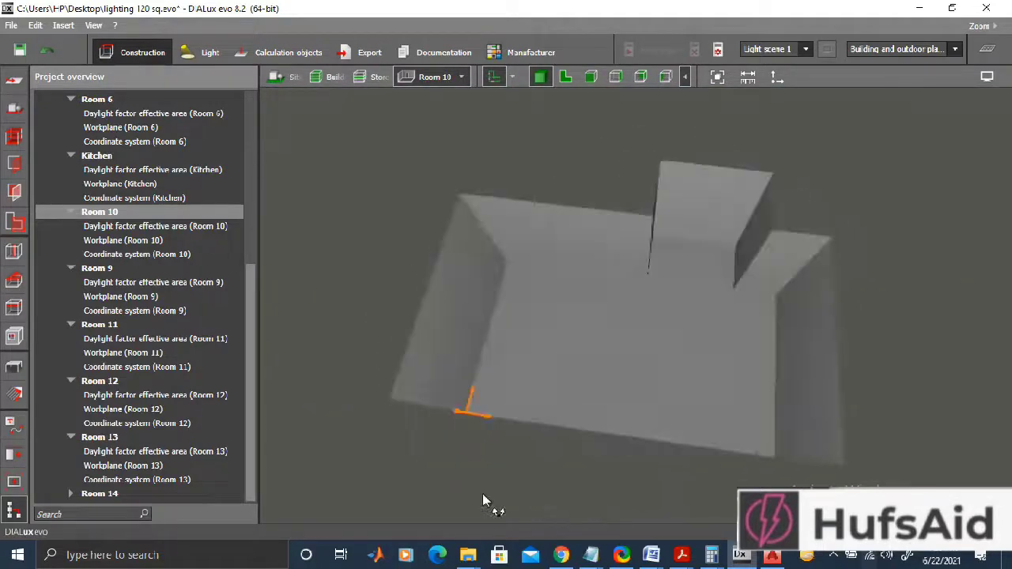
double_click(110, 212)
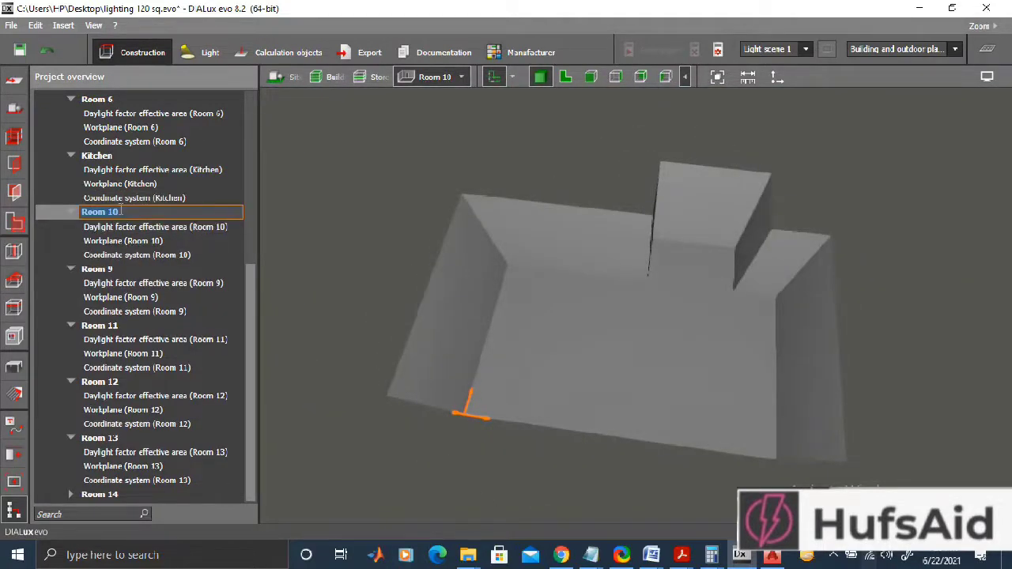
type("Main Hall")
key("Return")
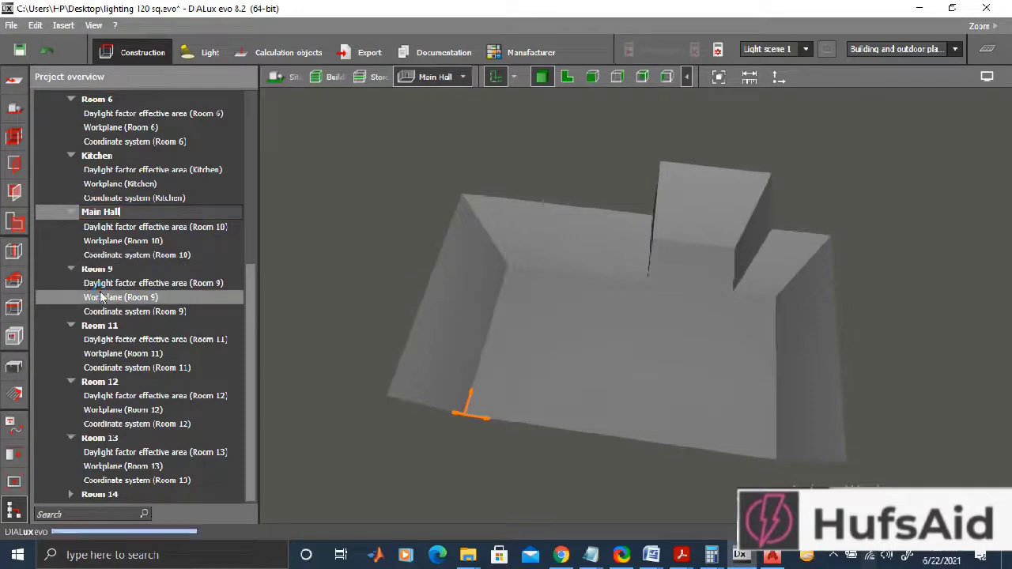
Step: Locate Room 9 in the storey's 3D view and rename it Bedroom 1
left_click(96, 269)
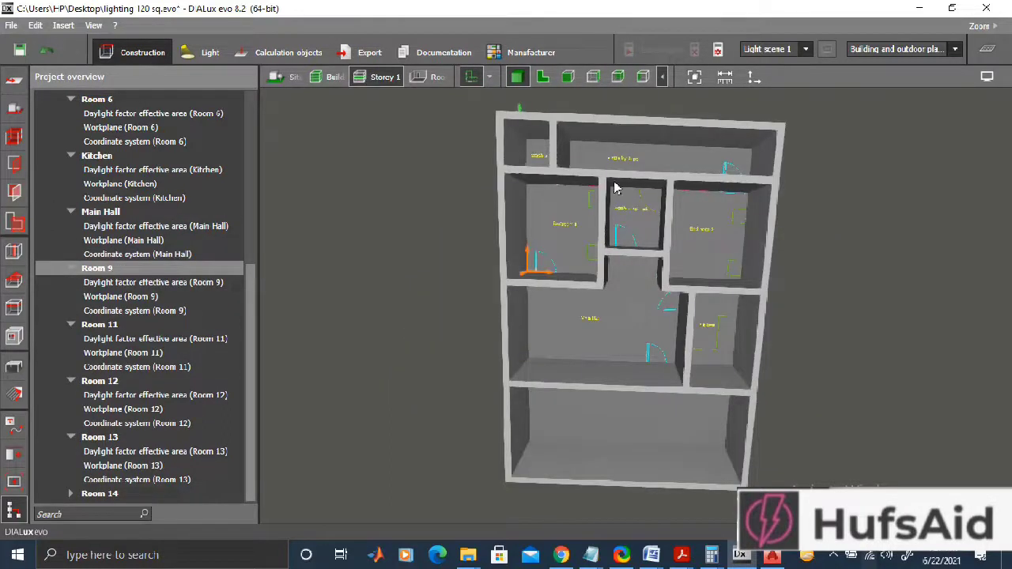
left_click(109, 271)
type("Dedr")
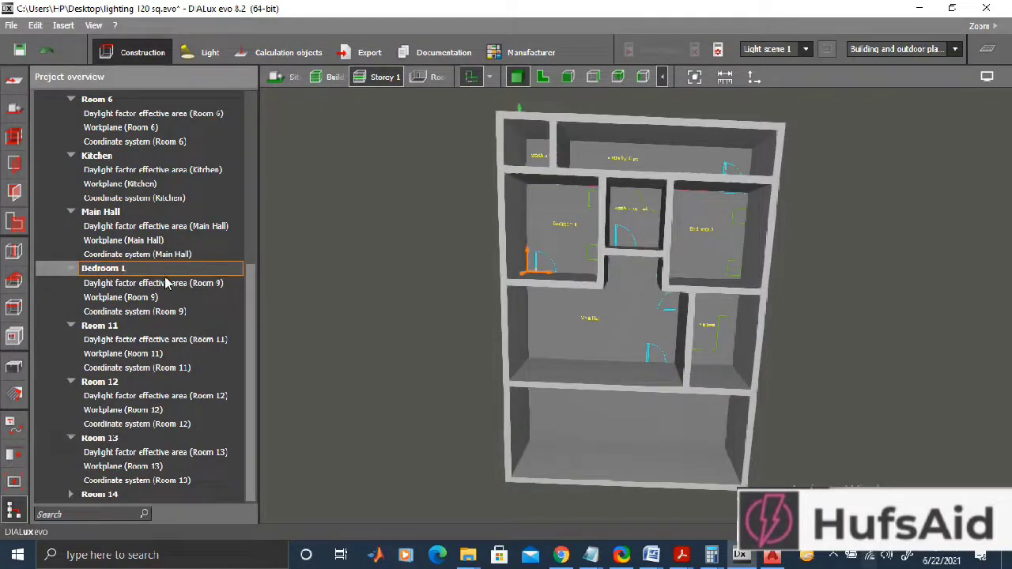
Step: Locate Room 11 between the two bedrooms and rename it Washroom main
left_click(124, 326)
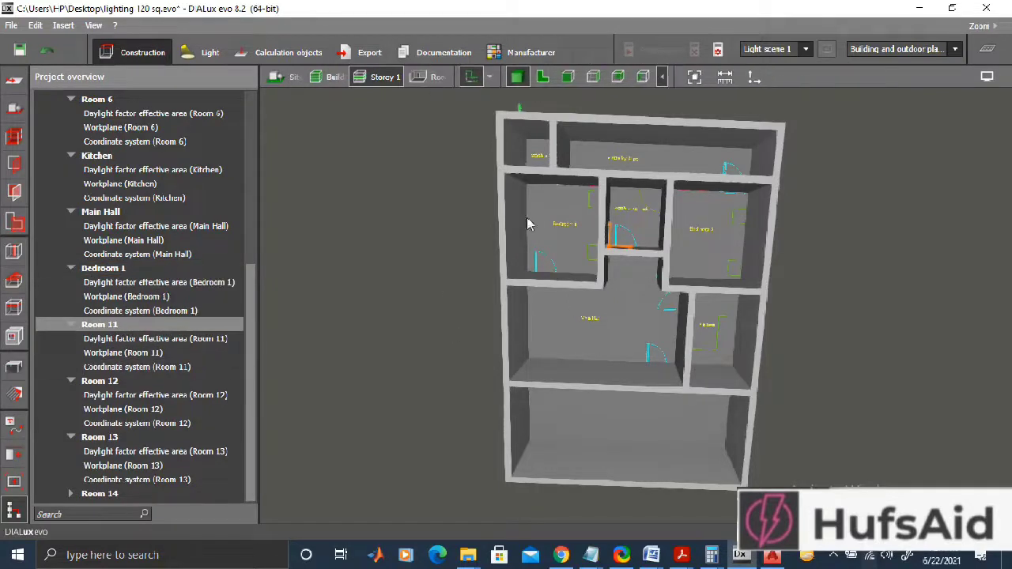
scroll(618, 233, "up", 5)
scroll(618, 233, "down", 4)
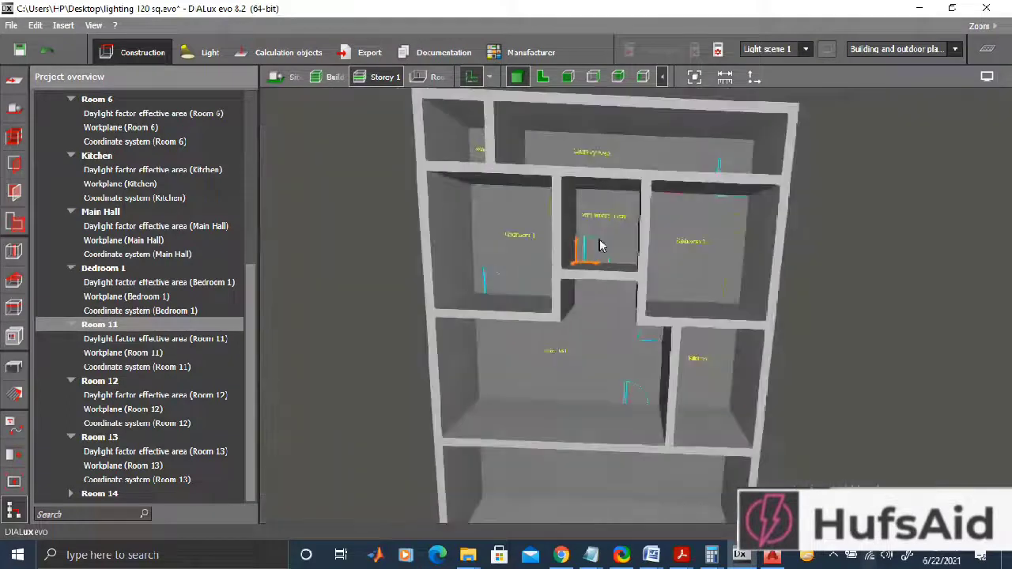
left_click(127, 325)
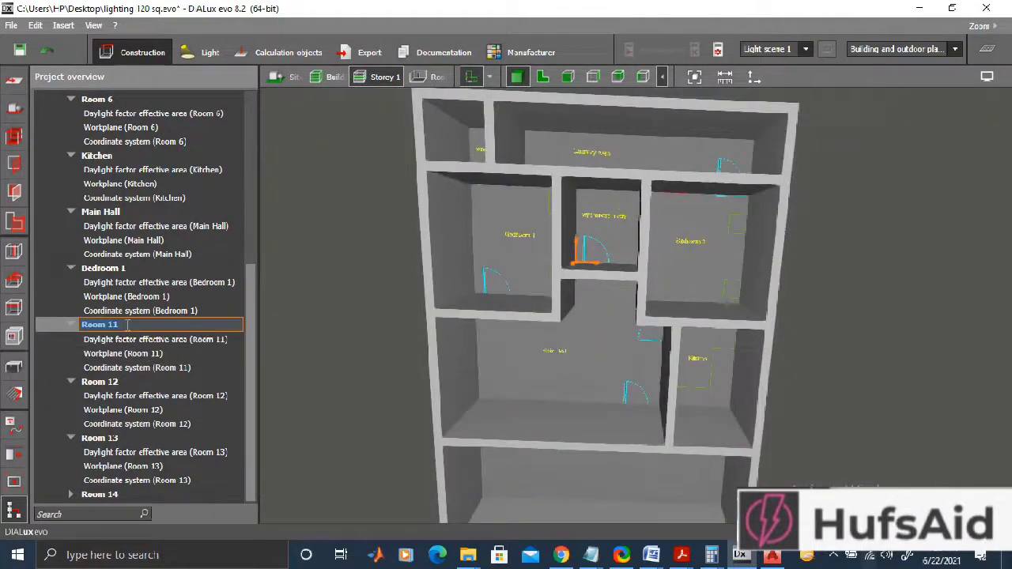
type("Washroom main")
Step: Locate Room 12 in the 3D view, try to rename it, and save the project
left_click(99, 381)
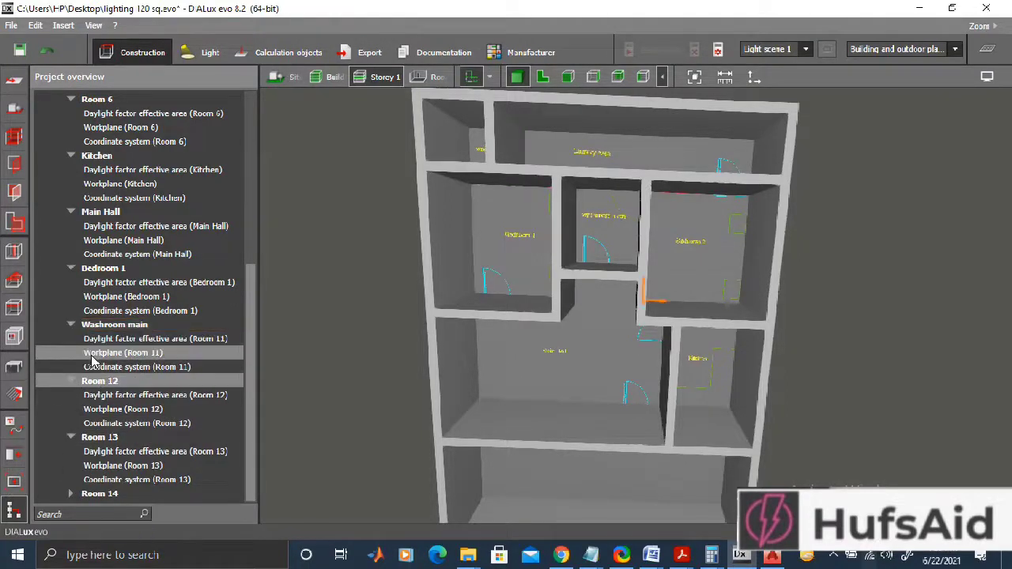
right_click_drag(569, 237, 493, 198)
scroll(510, 143, "up", 3)
scroll(537, 372, "down", 5)
right_click_drag(538, 373, 585, 340)
double_click(122, 381)
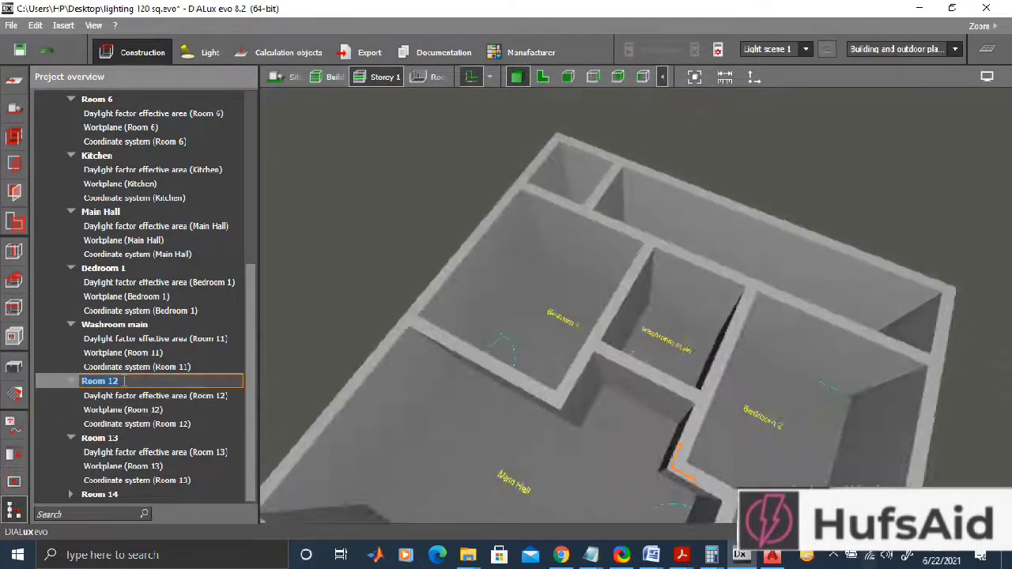
type("Bedroo")
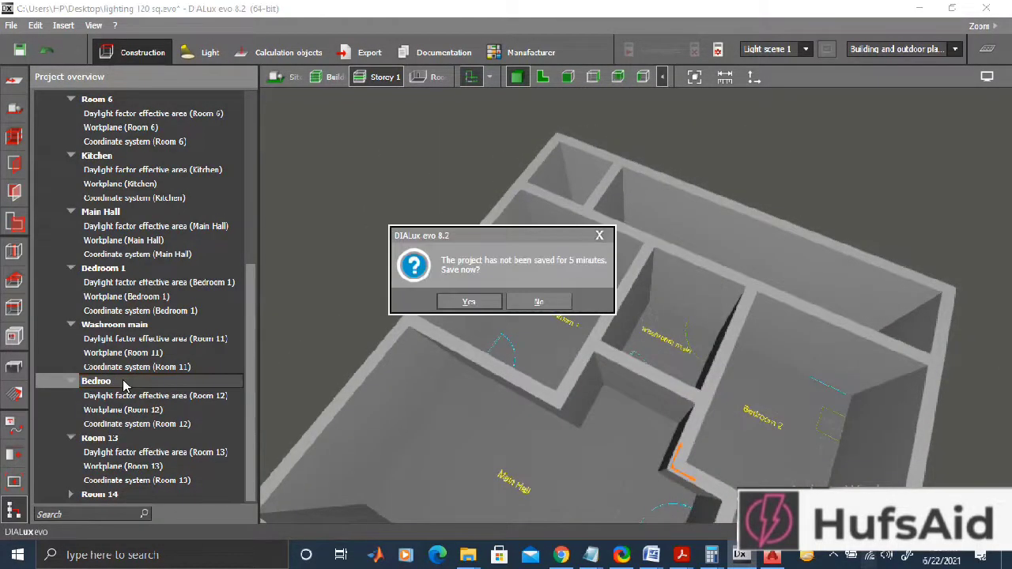
key("Return")
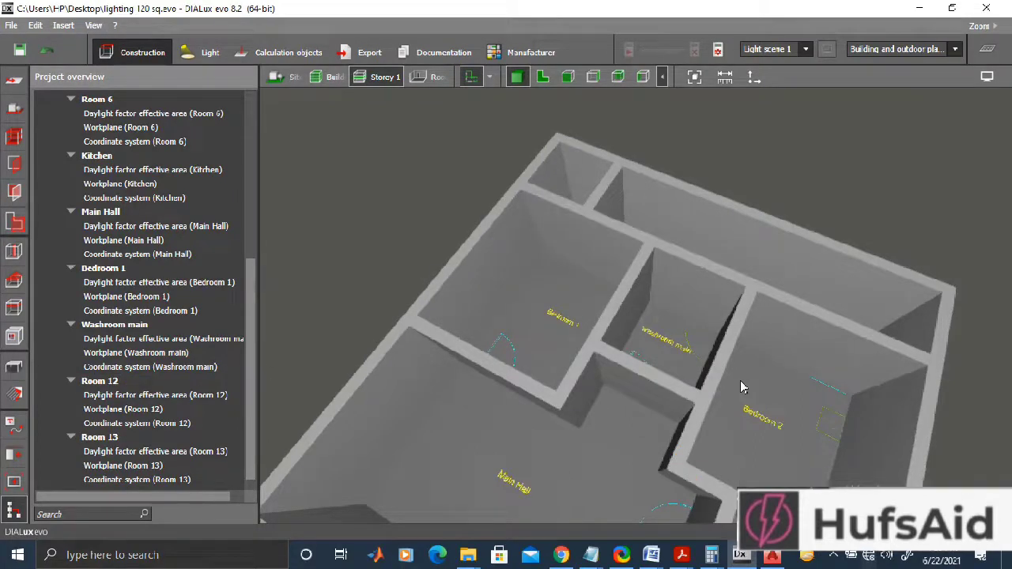
Step: Rename Room 12 as Bedroom 2 in the project overview
left_click(95, 381)
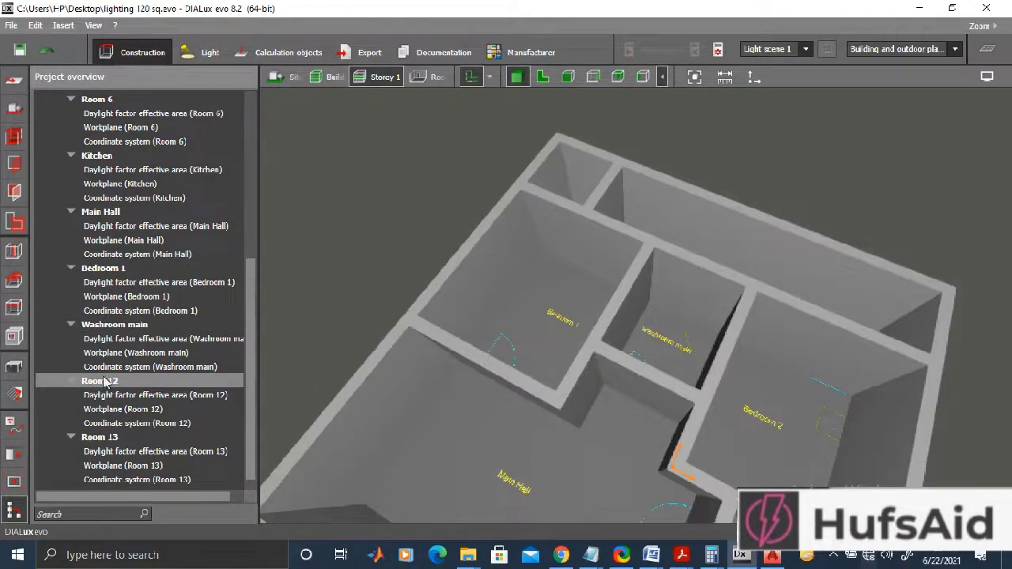
left_click(107, 381)
type("Bedr")
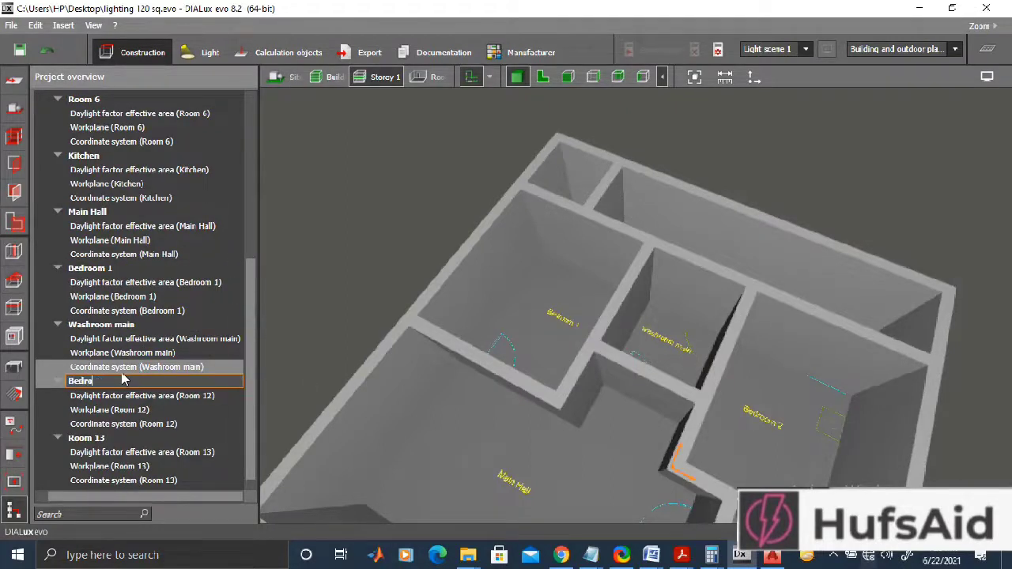
key("Return")
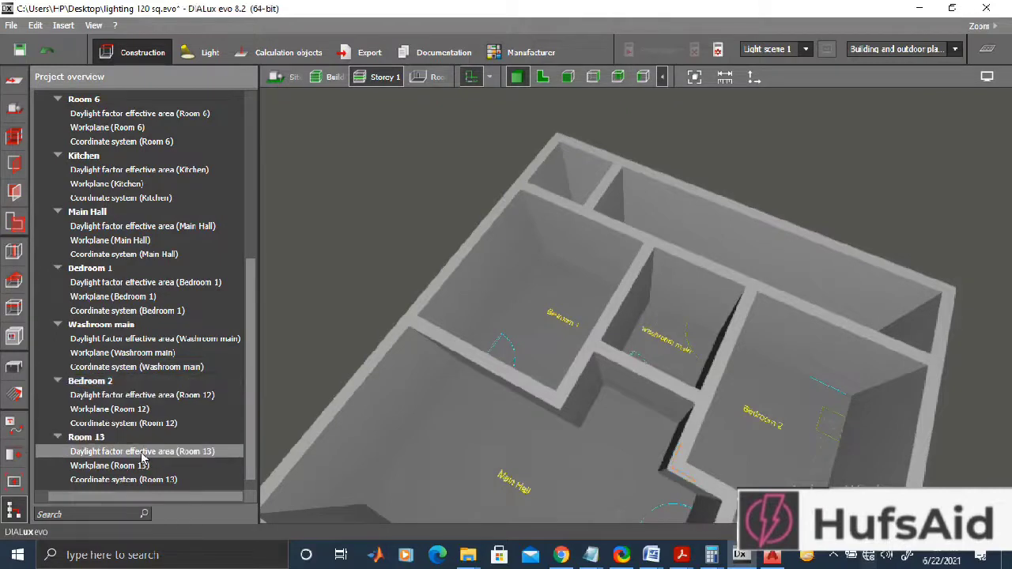
Step: Rename Room 13 as Laundry area in the project overview
middle_click_drag(830, 370, 795, 414)
left_click(87, 437)
left_click(87, 440)
type("Laundry")
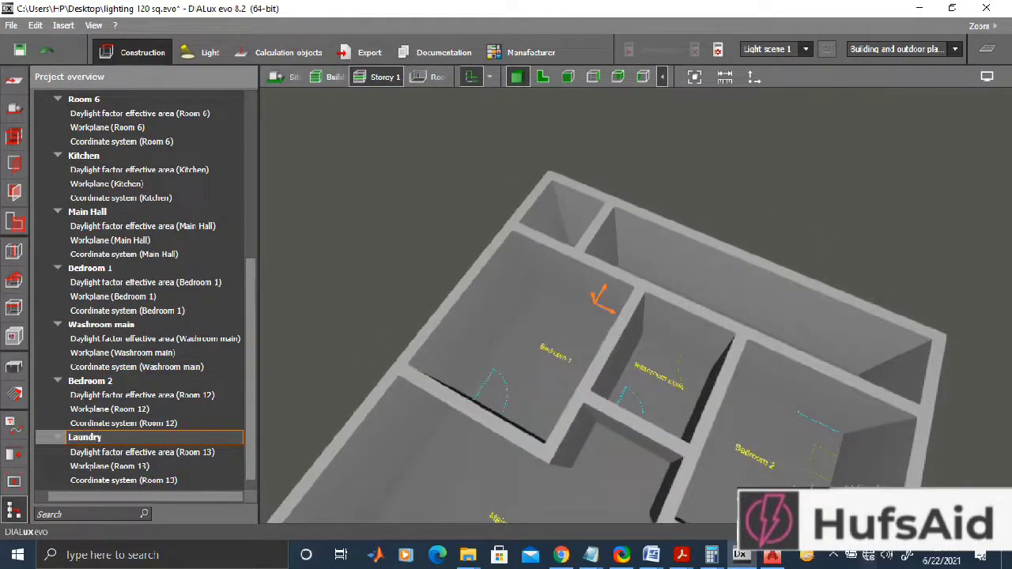
type(" area")
key("Return")
Step: Rename Room 14, the small room beside the laundry area, as Washroom
scroll(73, 482, "down", 1)
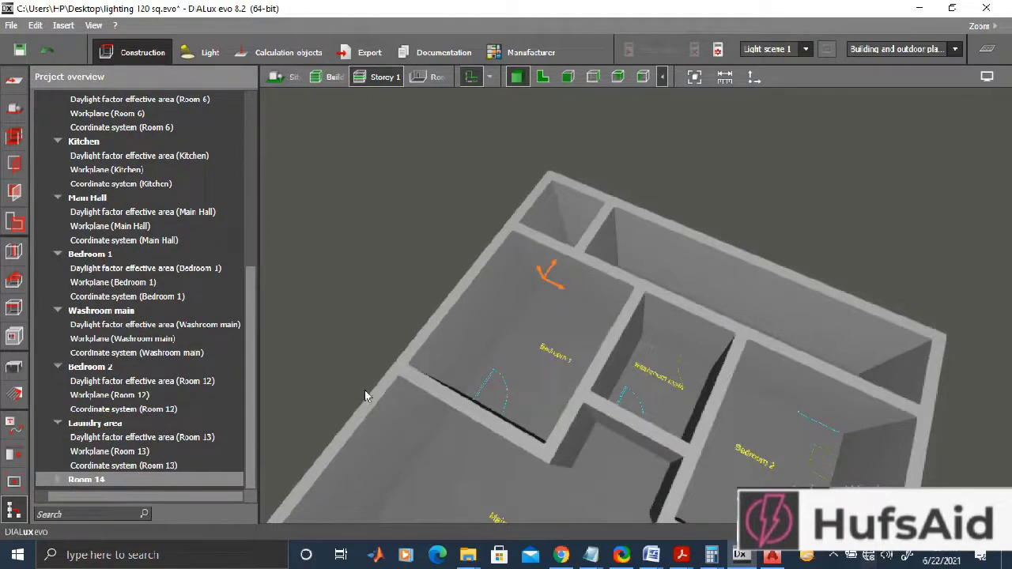
double_click(87, 480)
type("Washroom")
left_click(91, 423)
Step: Locate Room 6 at the front of the building and rename it Parking
scroll(249, 346, "up", 1)
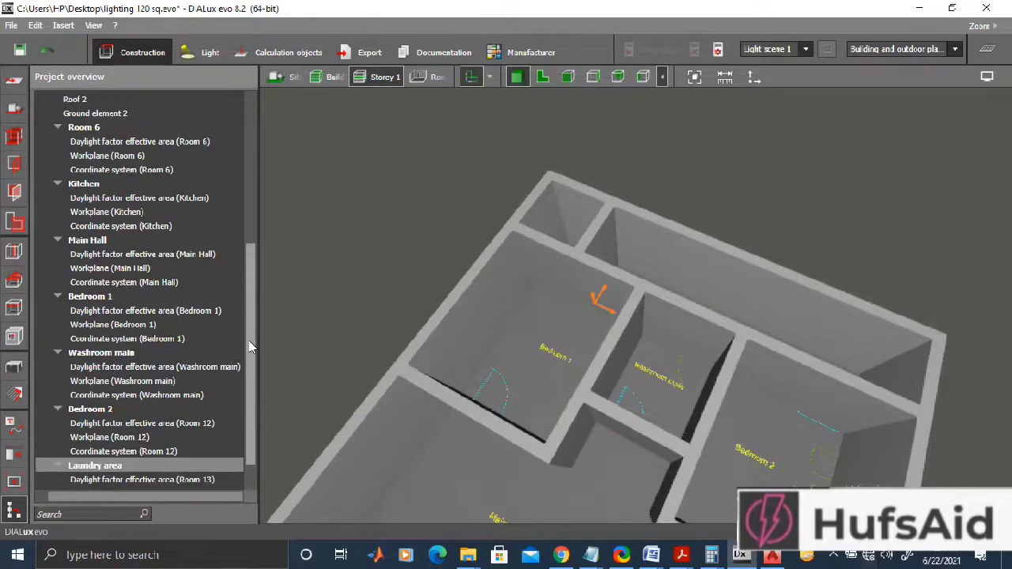
left_click(84, 127)
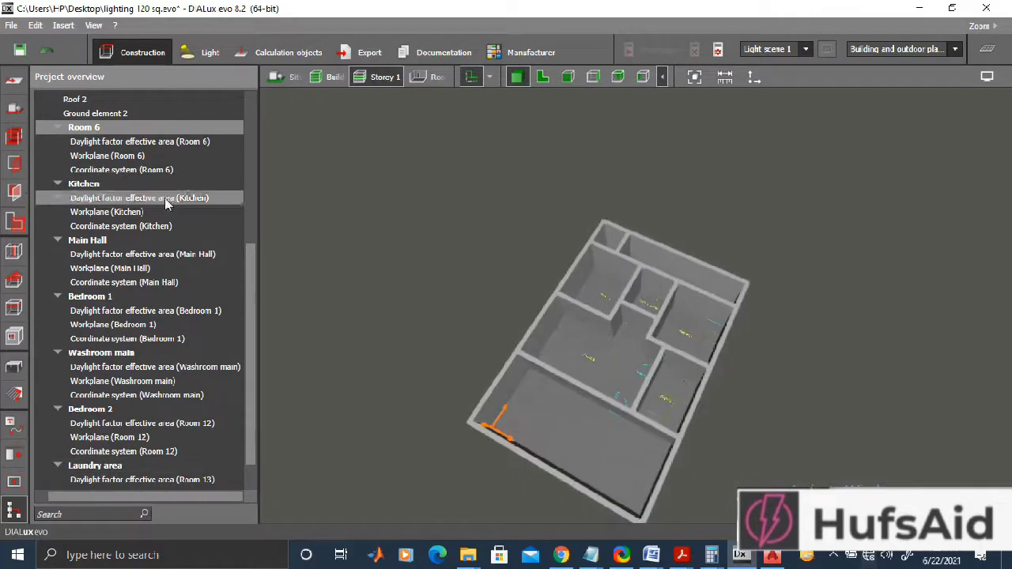
double_click(98, 130)
type("O")
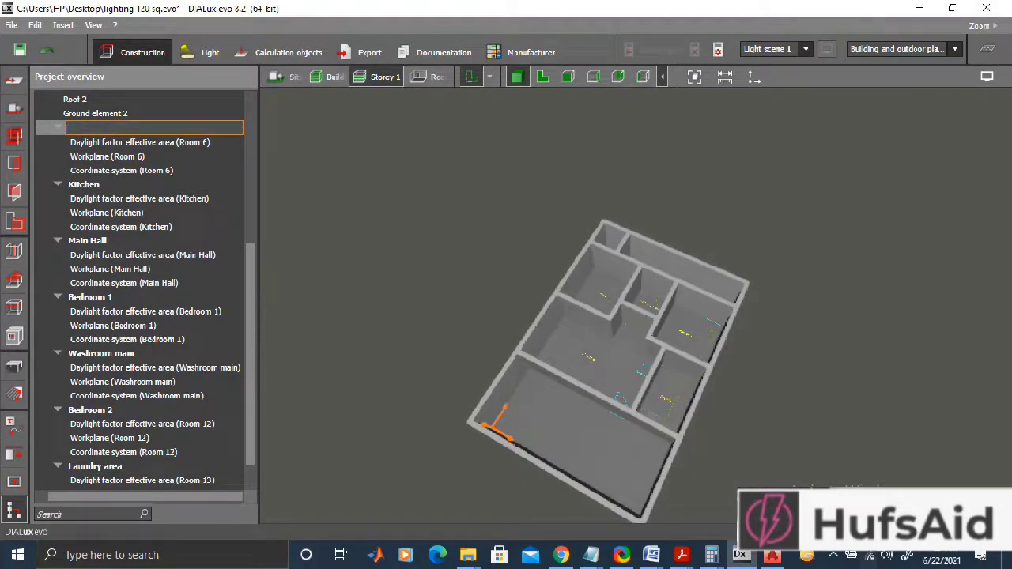
type("arking")
left_click(84, 184)
Step: Look over the storey in 3D, open the storey and building construction settings, and show Storey 1 in the floor plan view
left_click_drag(598, 513, 645, 474)
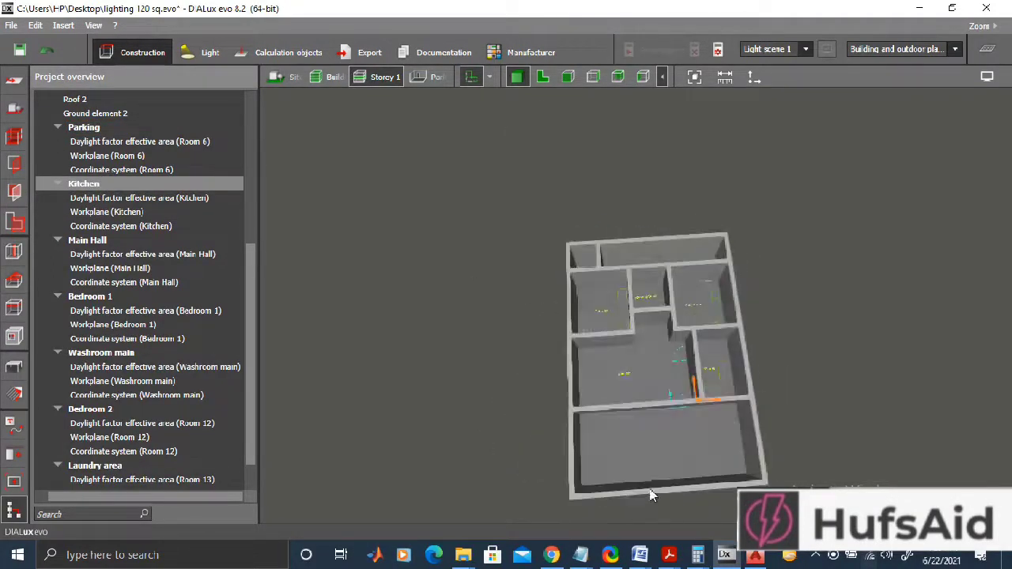
left_click(93, 25)
left_click(143, 52)
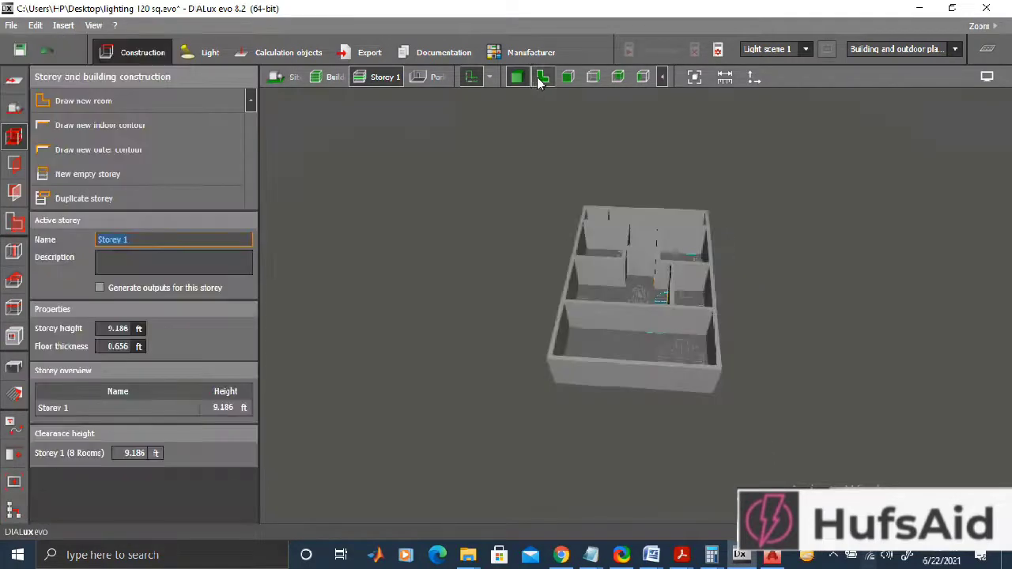
left_click(543, 76)
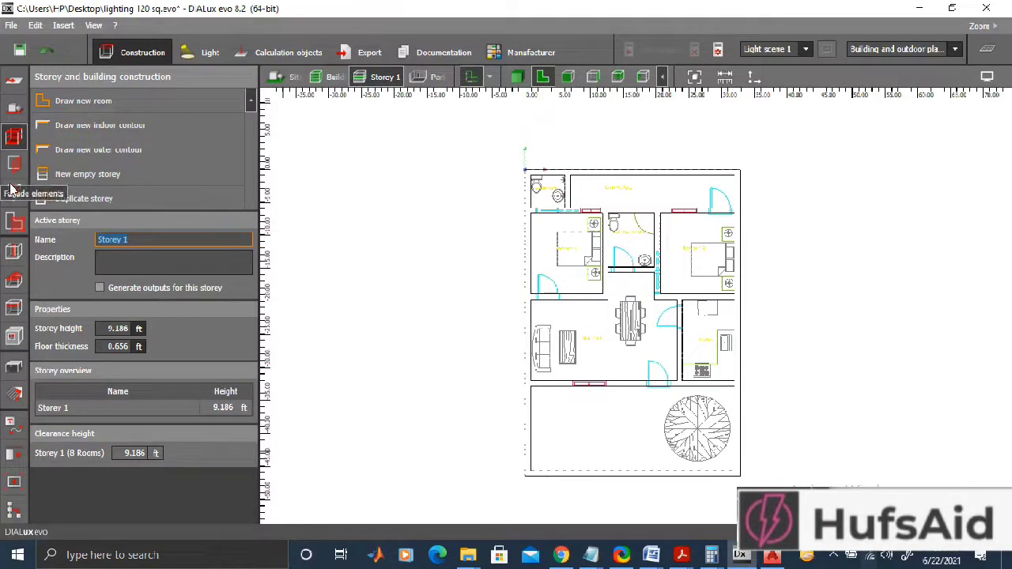
Step: Look over the available roof shapes and automatically place a flat roof over the building
left_click(14, 281)
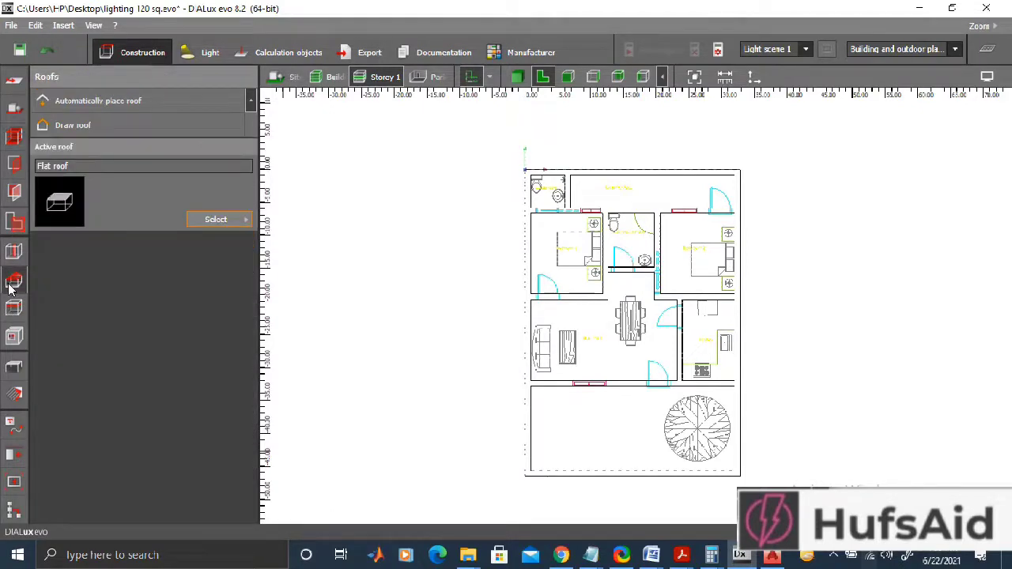
left_click(236, 220)
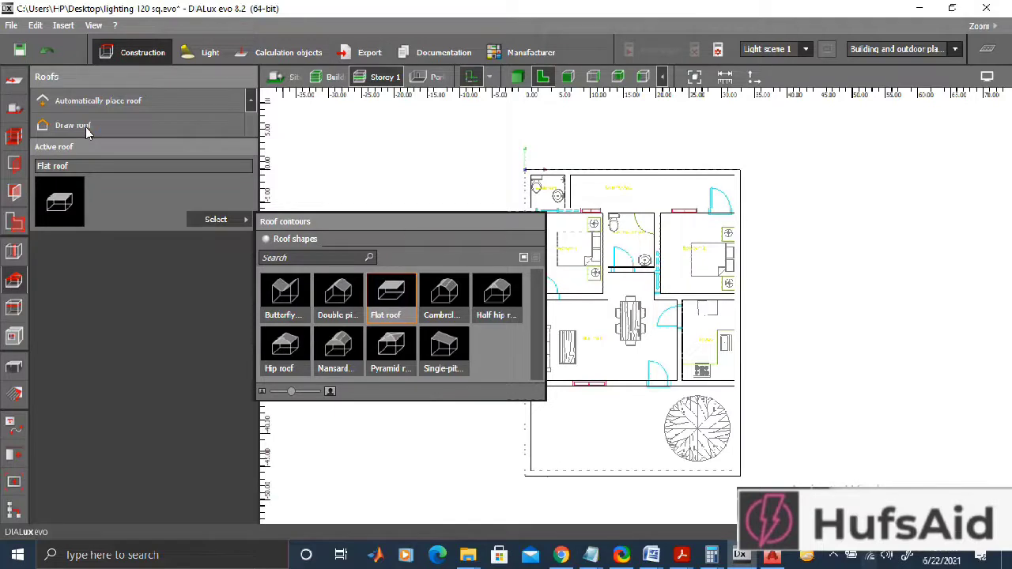
left_click(94, 103)
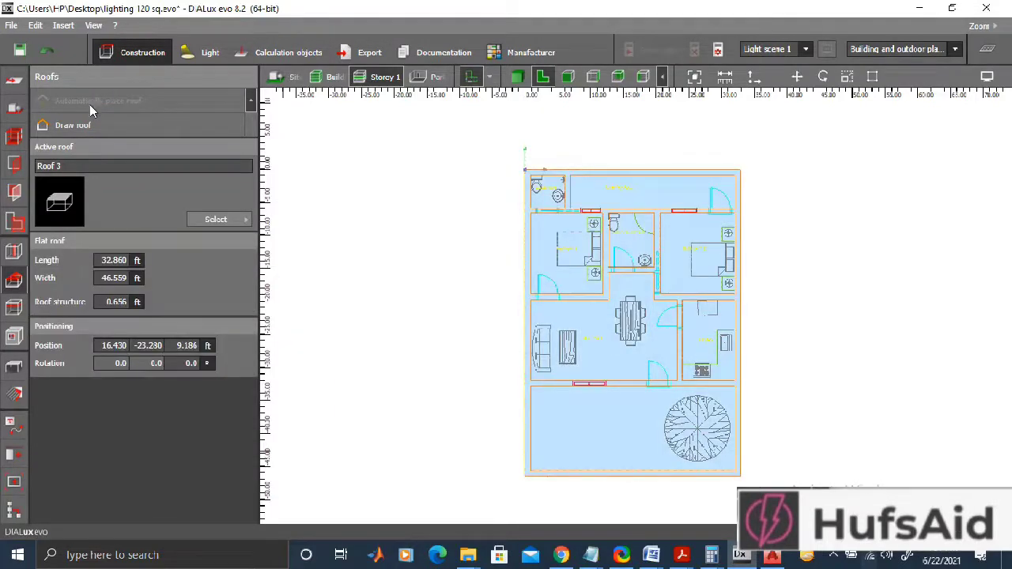
key("Escape")
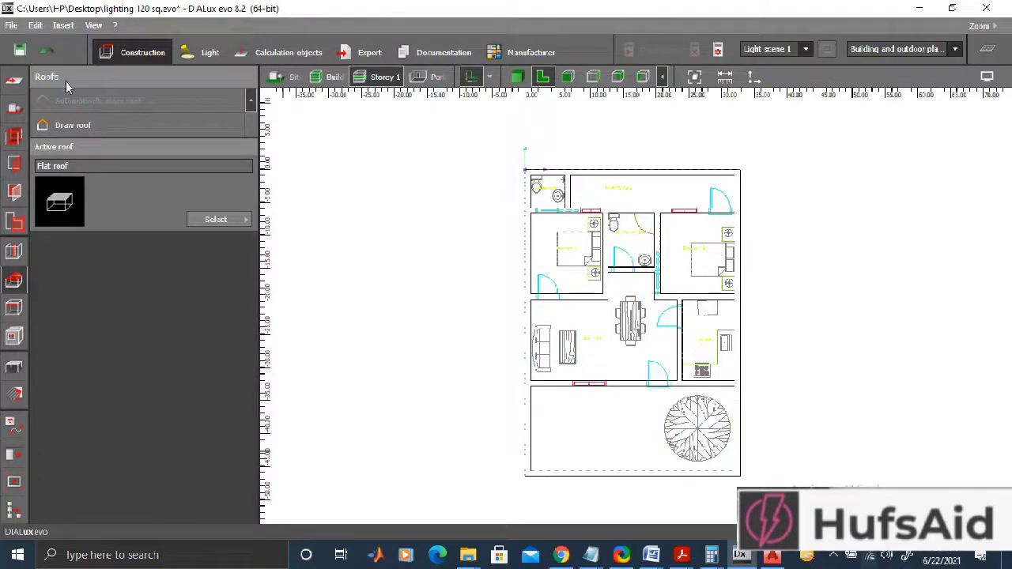
Step: Open the aperture settings, look through the catalogue with the standard window active, and save the project
left_click(16, 163)
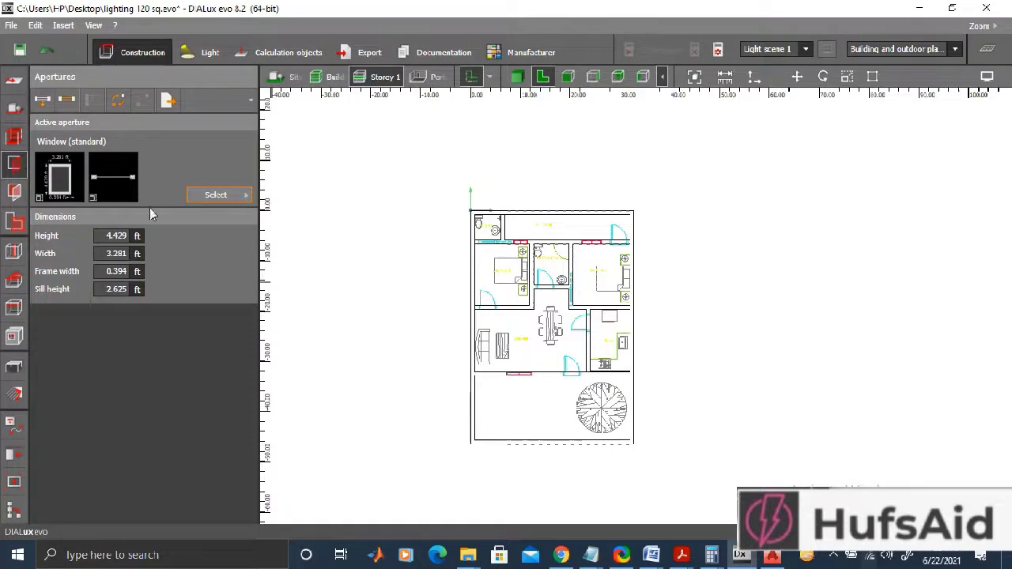
left_click(241, 195)
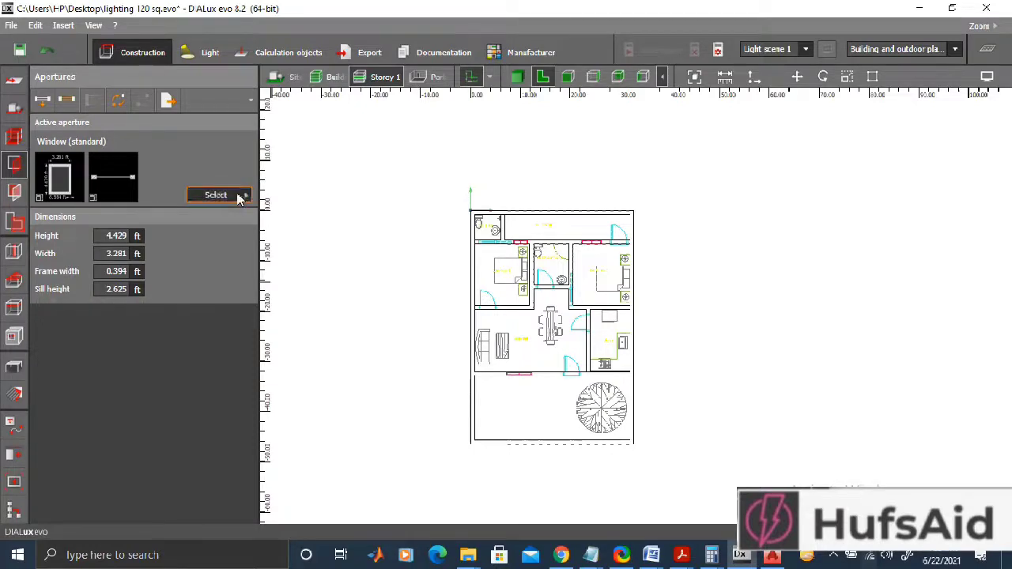
left_click(247, 196)
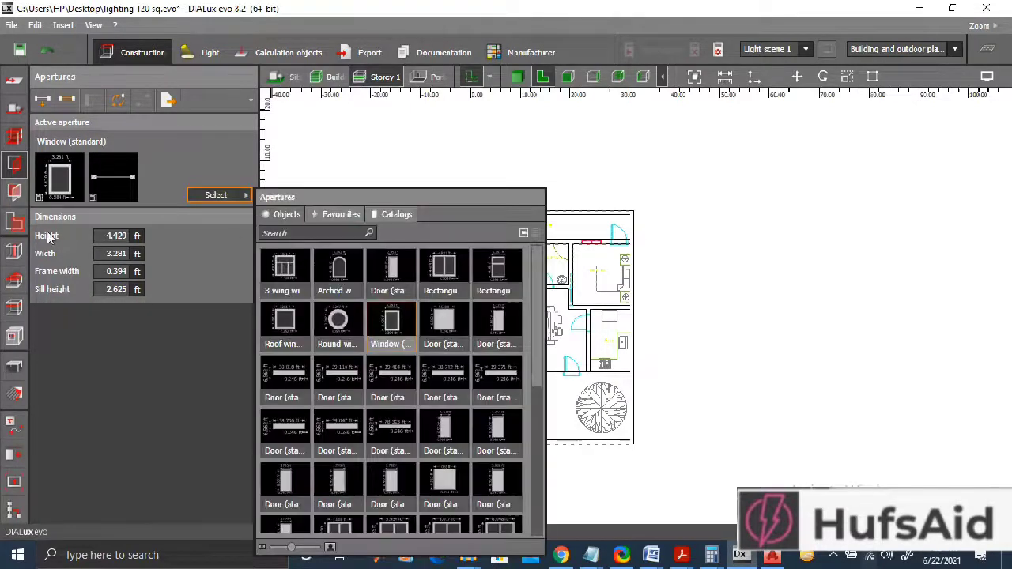
left_click(62, 188)
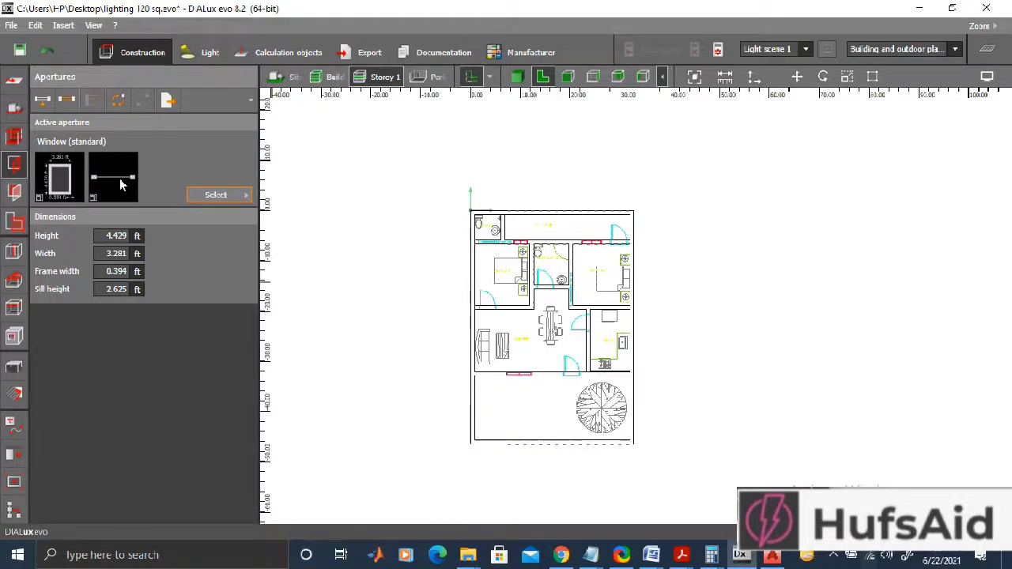
left_click(244, 197)
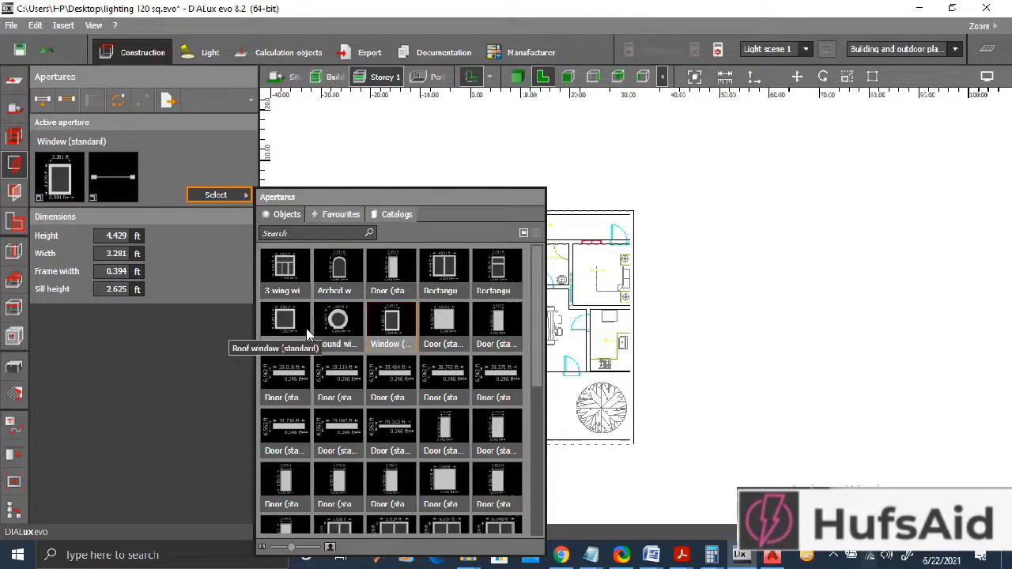
left_click(211, 198)
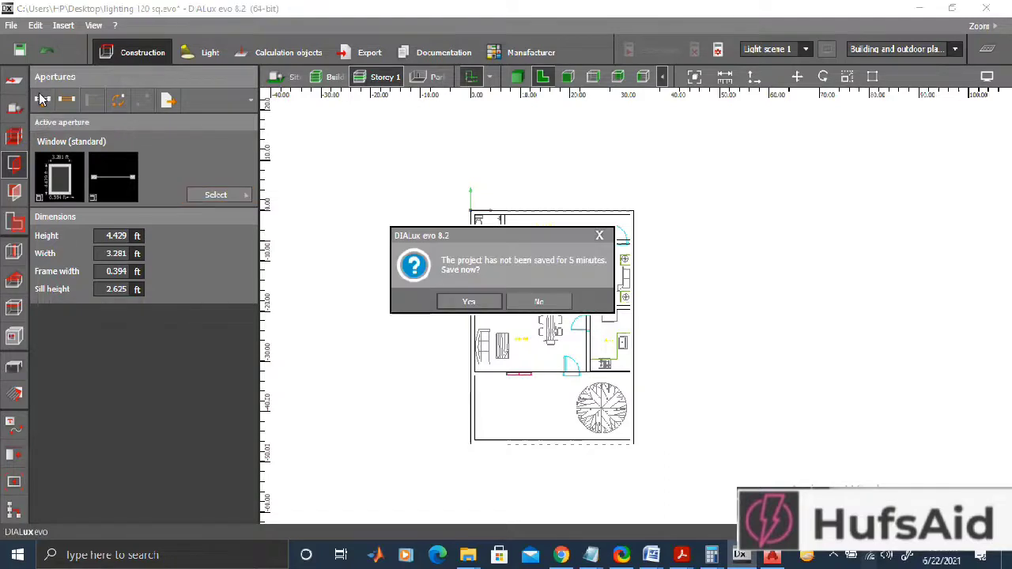
left_click(469, 301)
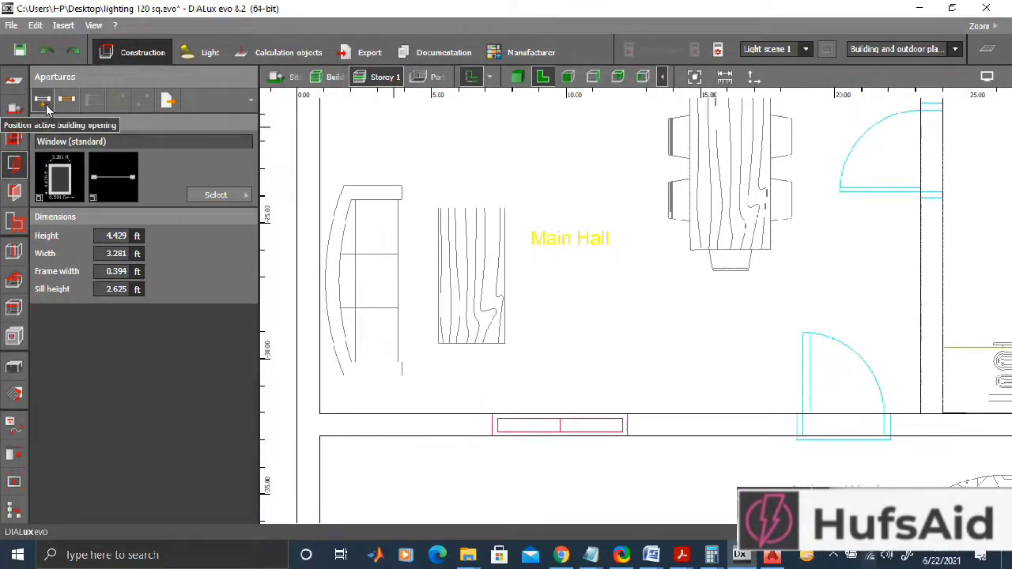
Step: Place the standard window at the window mark in the wall between Bedroom 1 and the laundry area
middle_click_drag(517, 192, 445, 436)
scroll(535, 314, "up", 1)
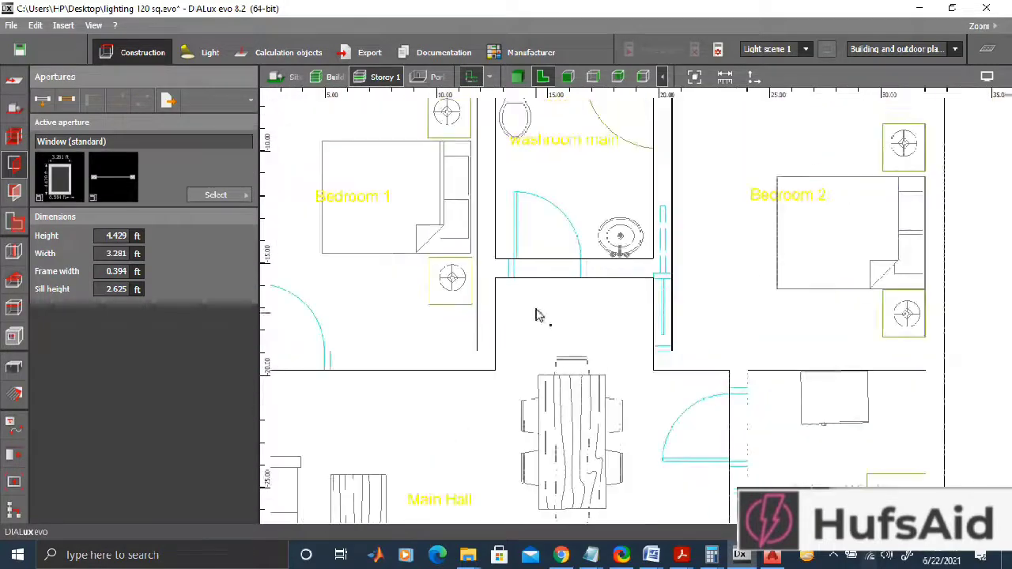
middle_click_drag(434, 182, 481, 338)
left_click(486, 225)
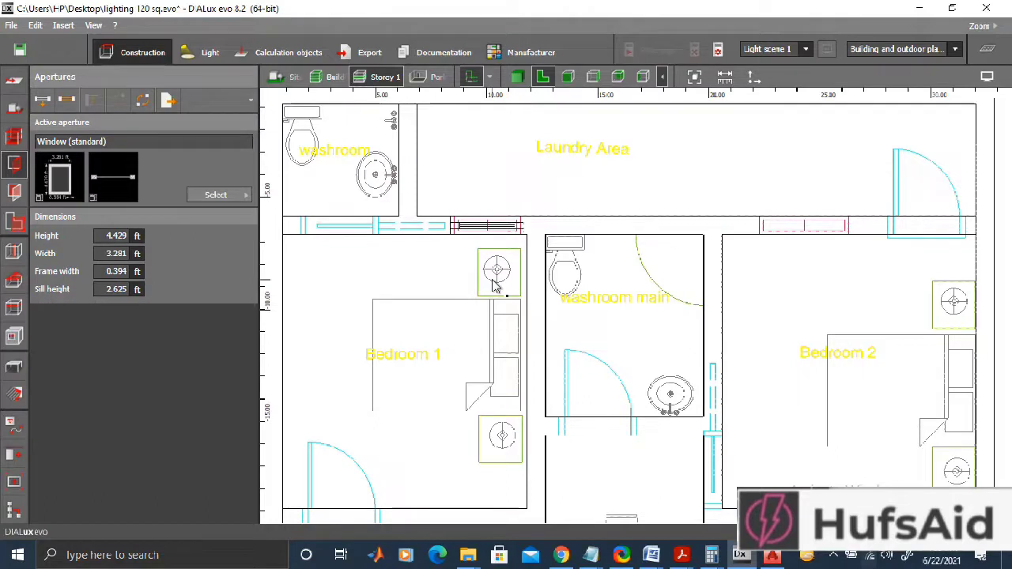
Step: Make a rectangular window with mullion the active aperture, trying the 4.921 ft and 6.017 ft wide versions
left_click(215, 195)
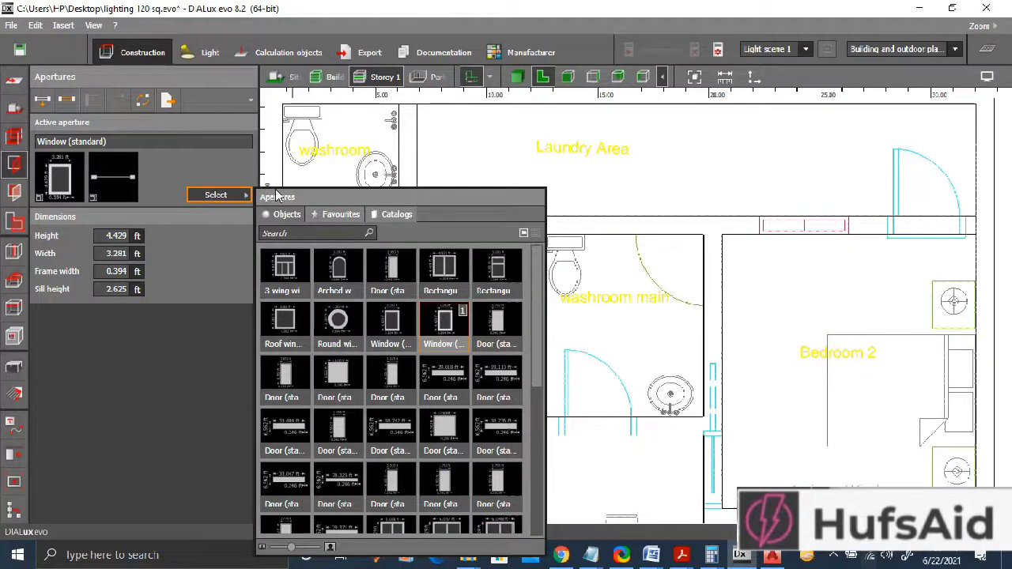
scroll(419, 376, "down", 2)
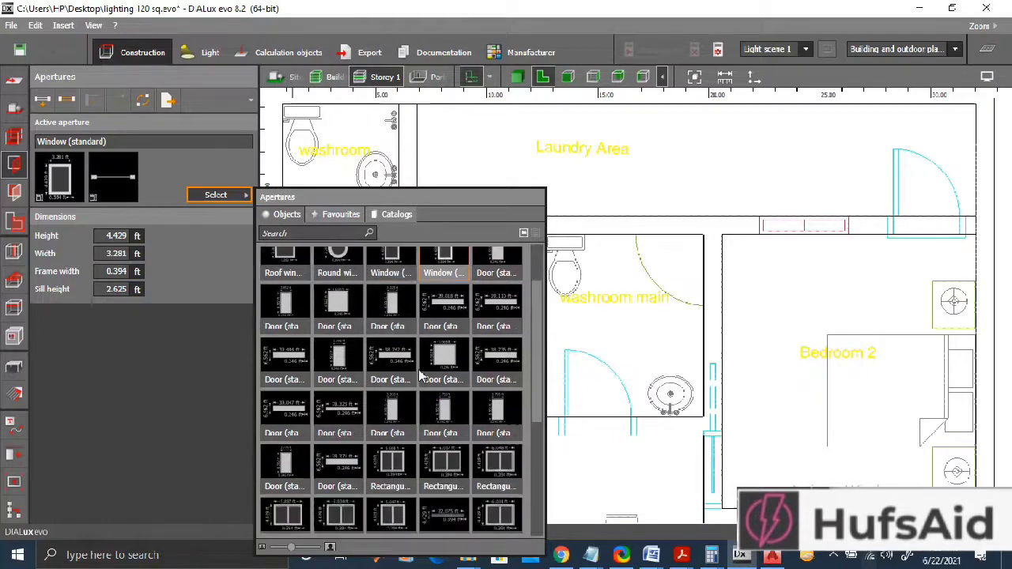
scroll(420, 376, "up", 2)
left_click(449, 281)
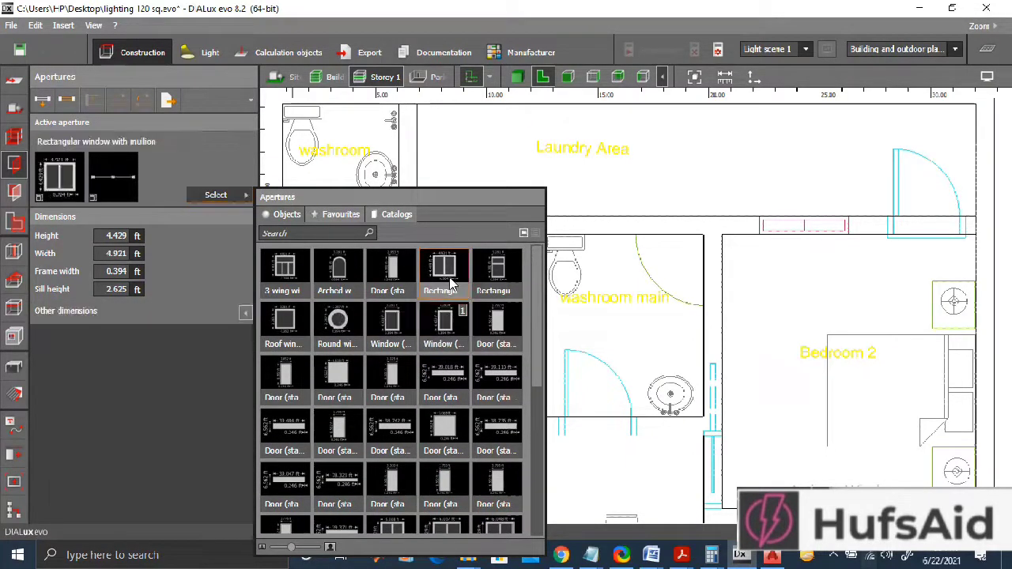
scroll(445, 506, "down", 2)
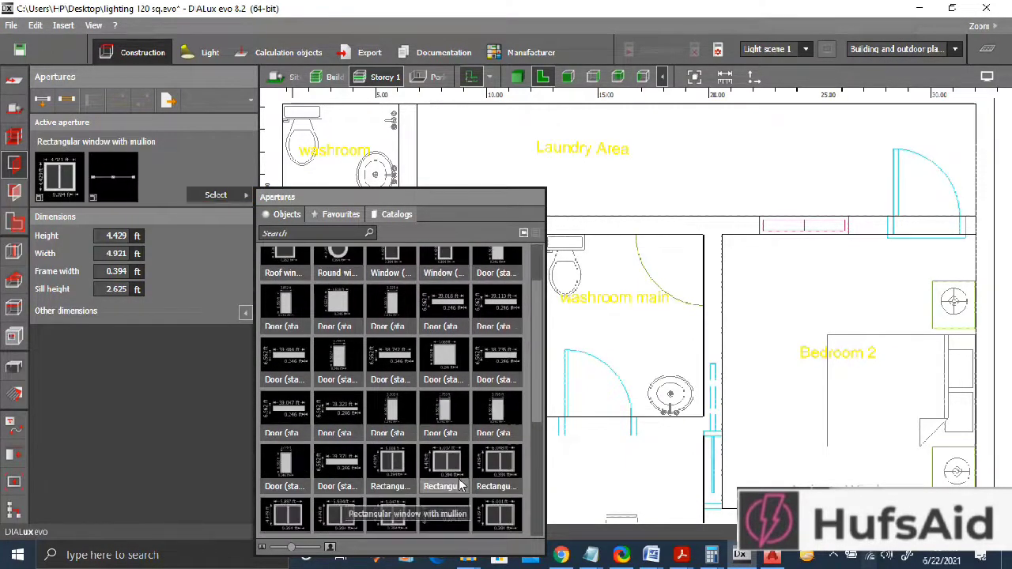
left_click(445, 468)
scroll(439, 379, "up", 2)
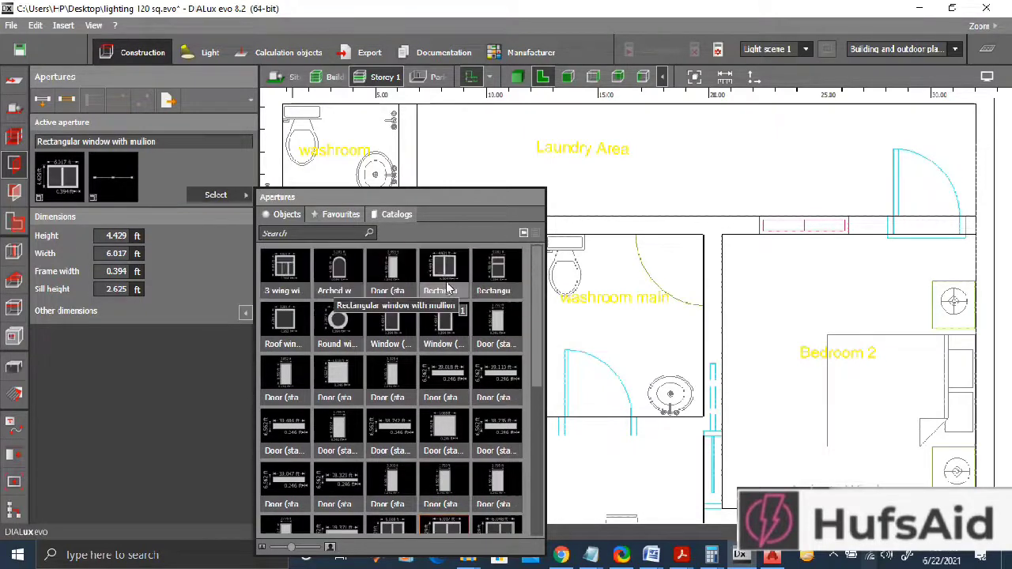
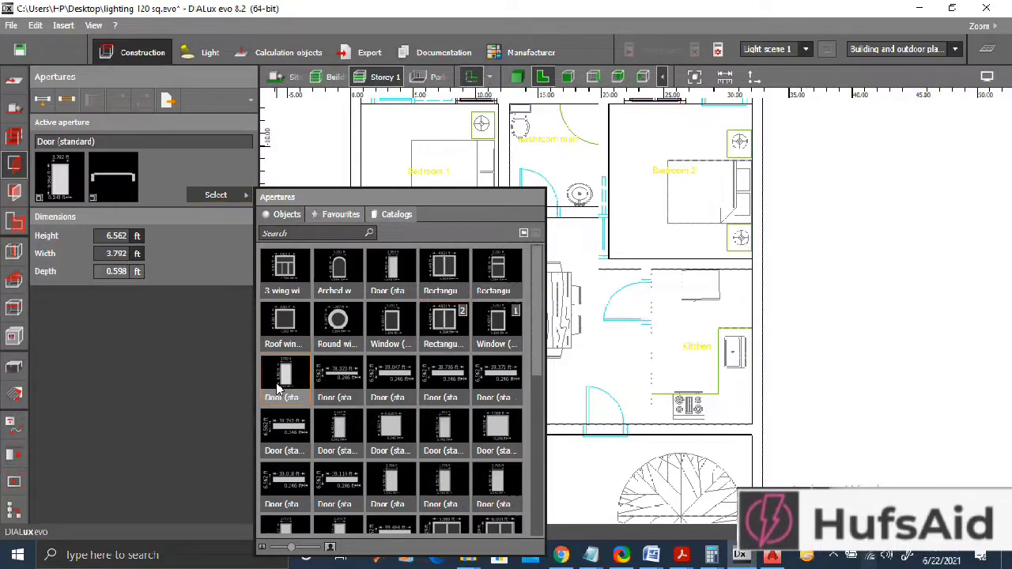
Step: Compare the dimensions of the standard door and window variants in the aperture catalogue
left_click(378, 276)
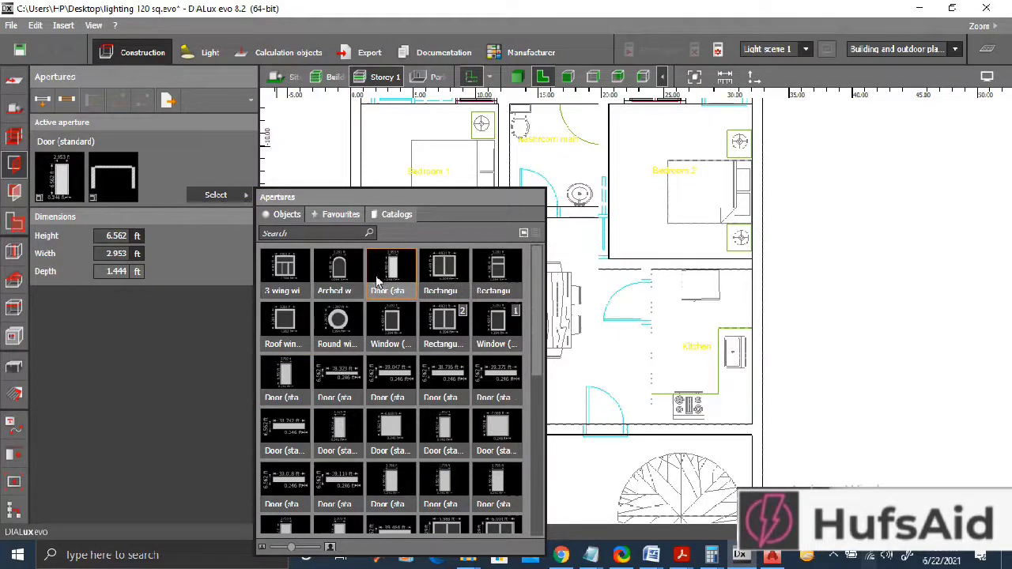
left_click(285, 383)
left_click(387, 273)
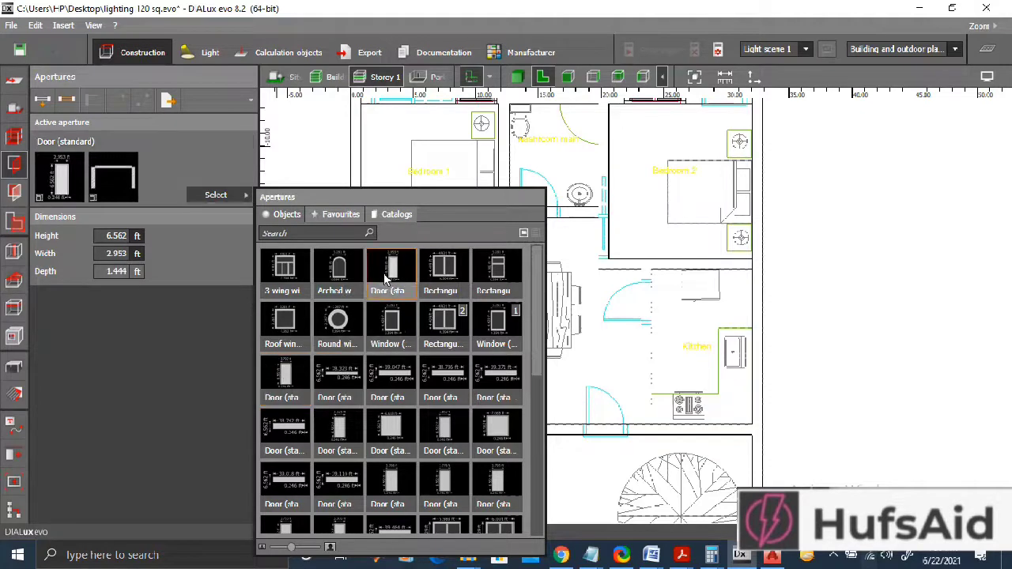
left_click(449, 436)
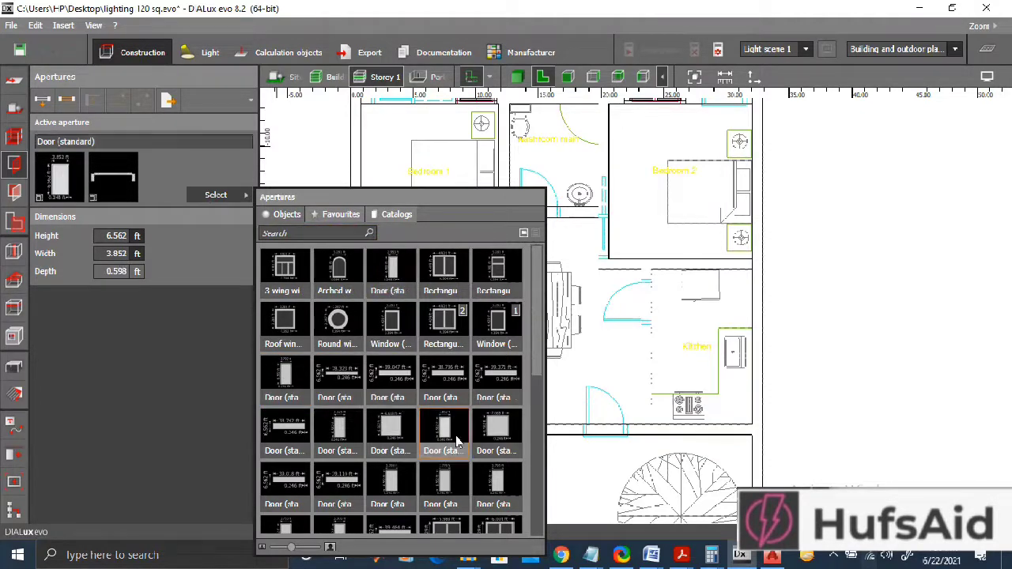
left_click(444, 482)
left_click(398, 487)
scroll(379, 451, "down", 3)
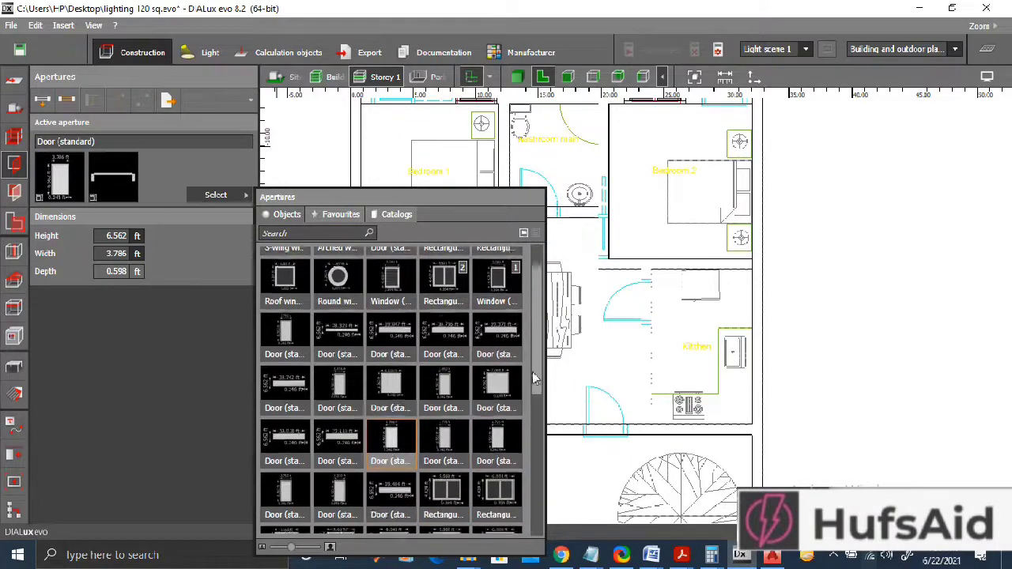
left_click(351, 402)
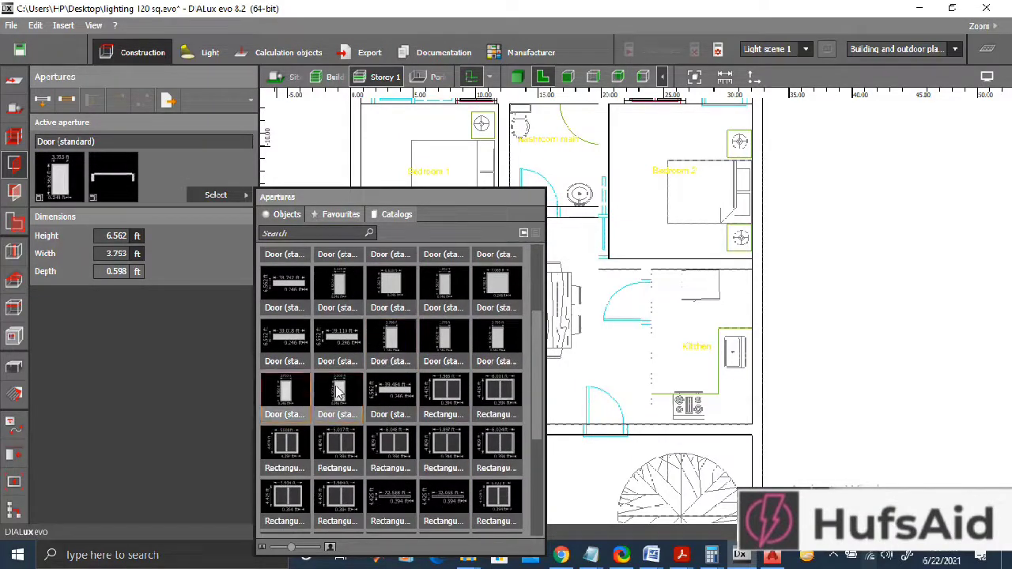
left_click_drag(533, 362, 535, 454)
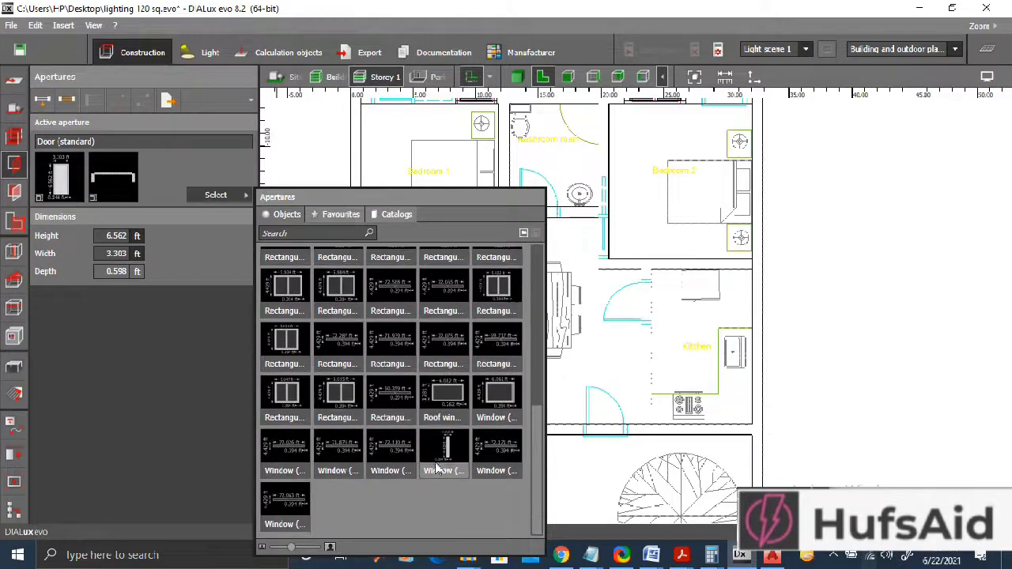
left_click(447, 449)
scroll(342, 348, "up", 3)
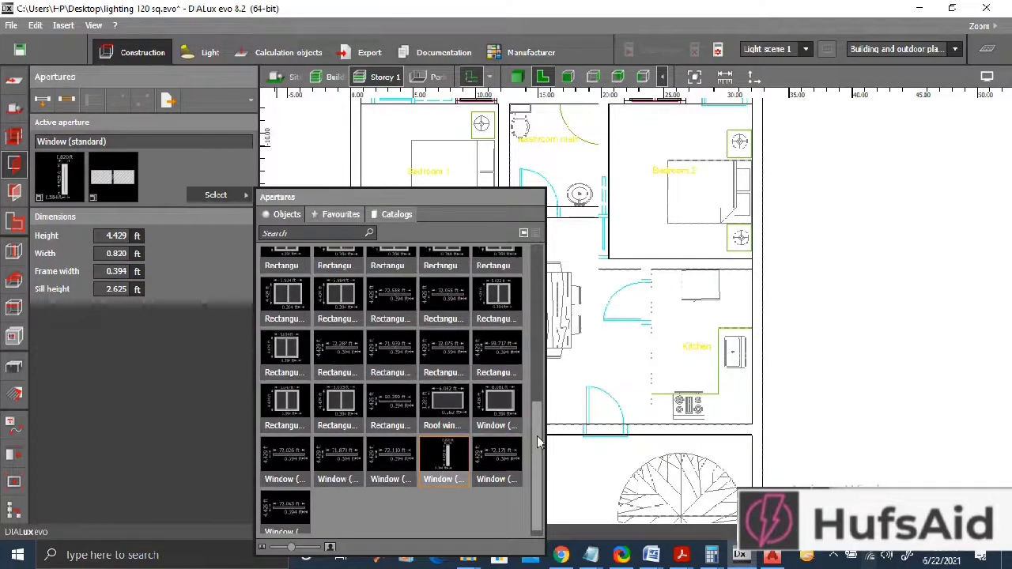
left_click(341, 328)
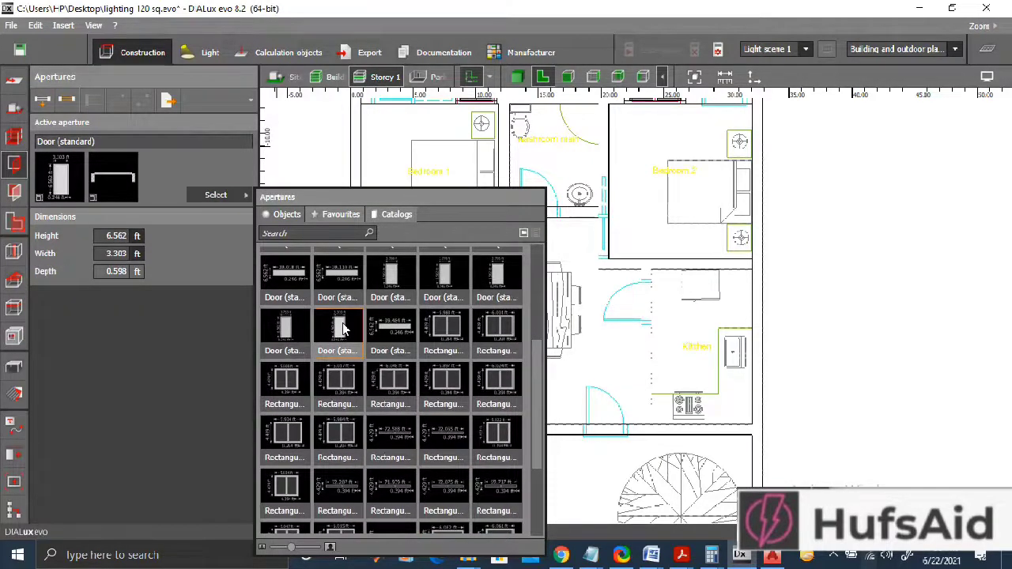
scroll(518, 331, "up", 3)
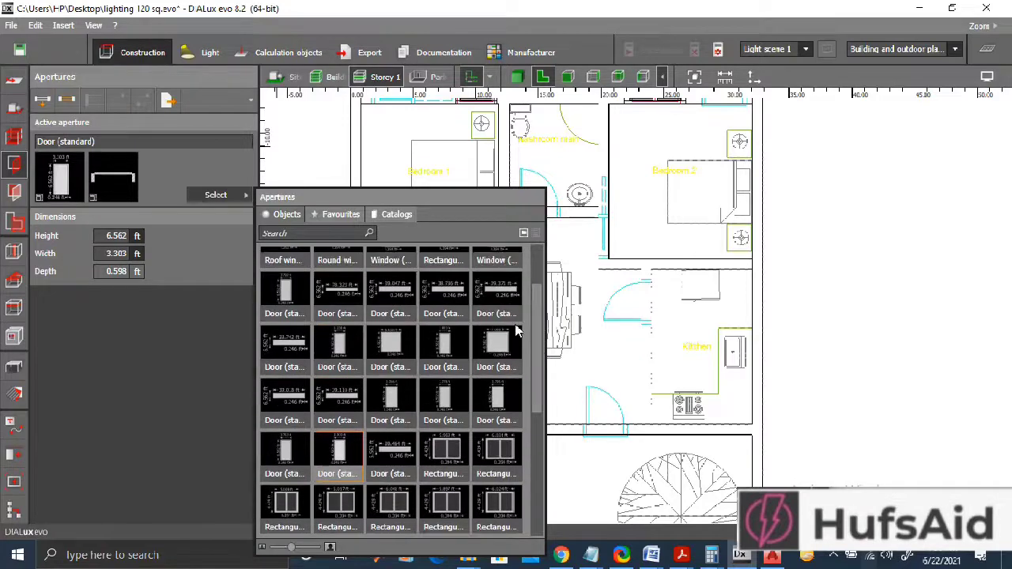
left_click(496, 403)
scroll(490, 391, "up", 2)
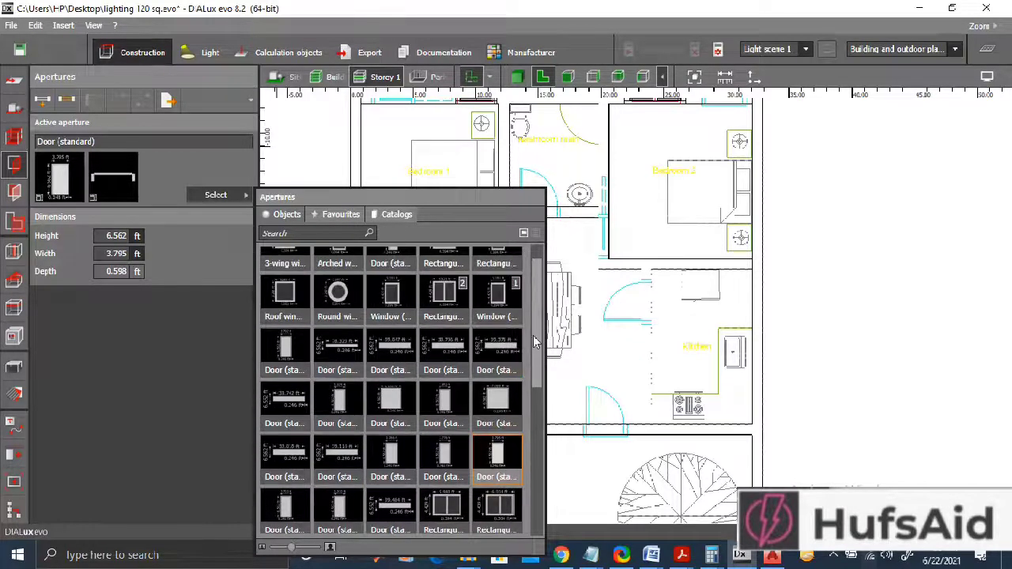
left_click(453, 419)
scroll(419, 340, "up", 1)
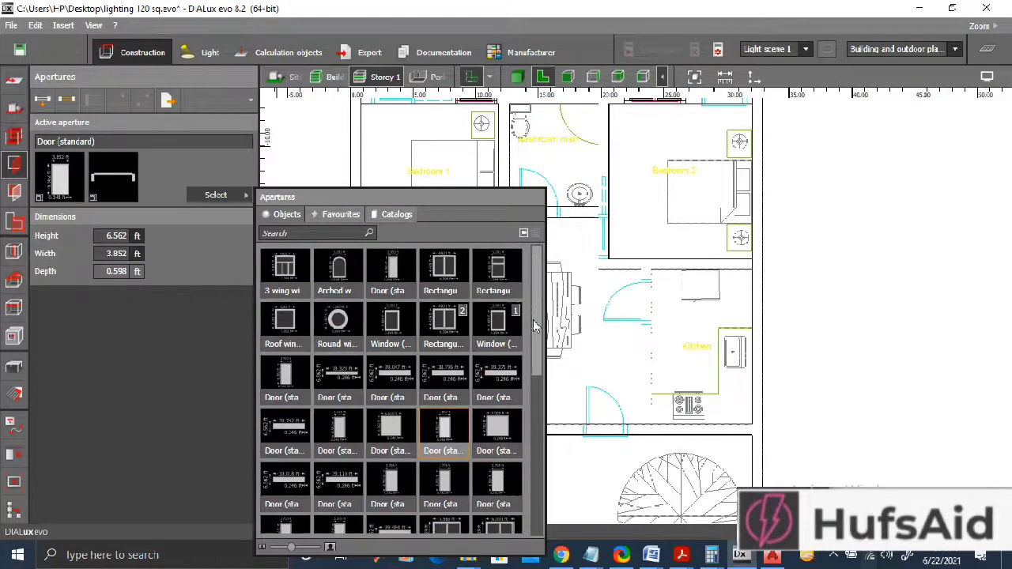
Step: Place 2.953 ft wide standard doors at the door marks of the main hall entrance, Bedroom 1, the main washroom and the kitchen
left_click(391, 272)
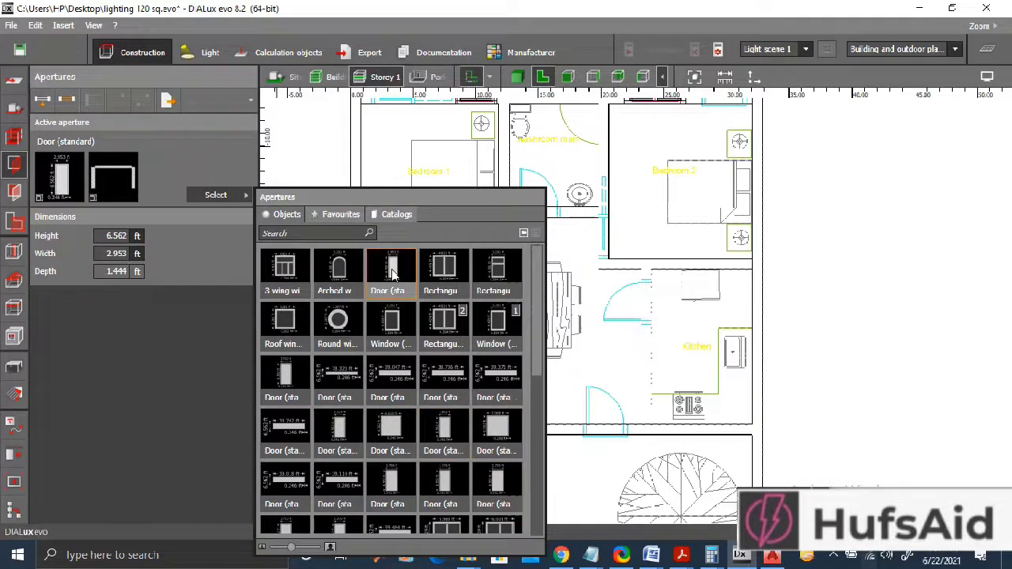
left_click(49, 109)
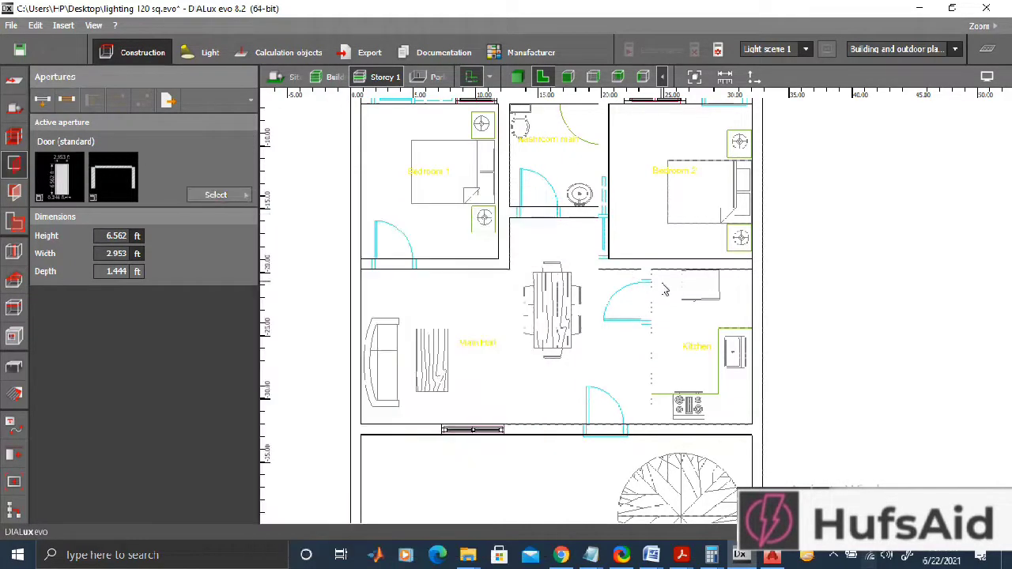
left_click(609, 437)
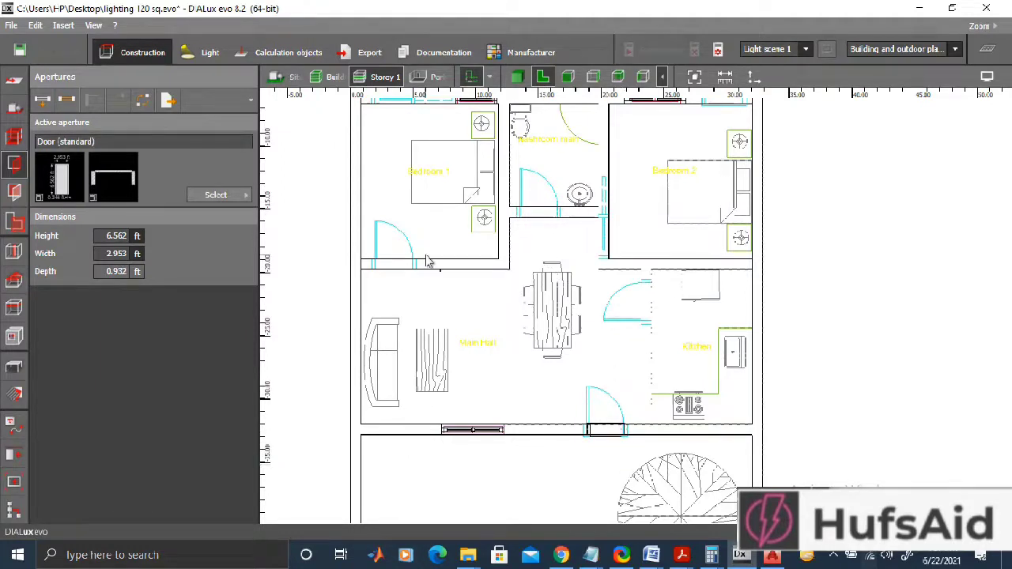
left_click(390, 264)
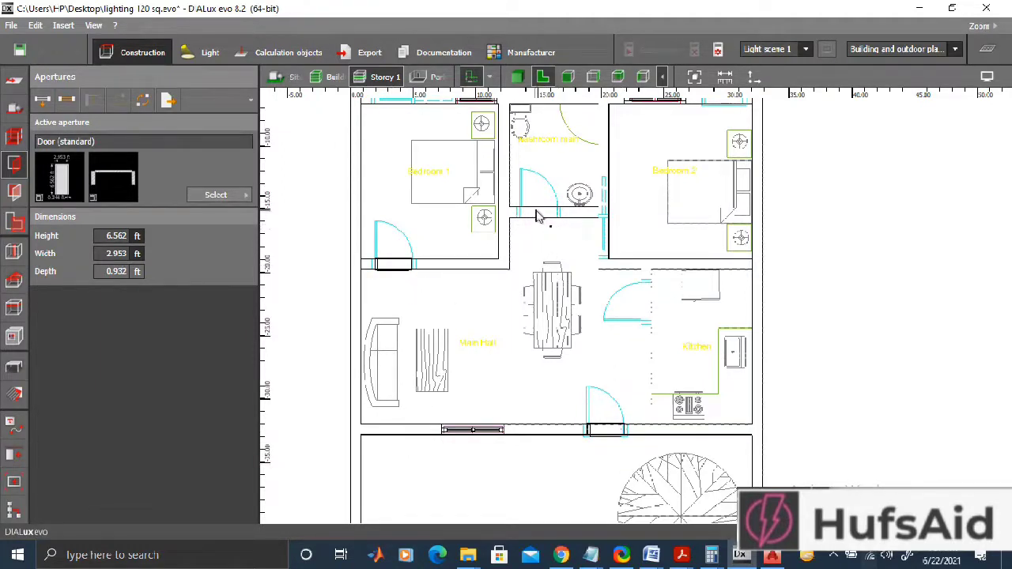
left_click(541, 216)
scroll(646, 343, "up", 2)
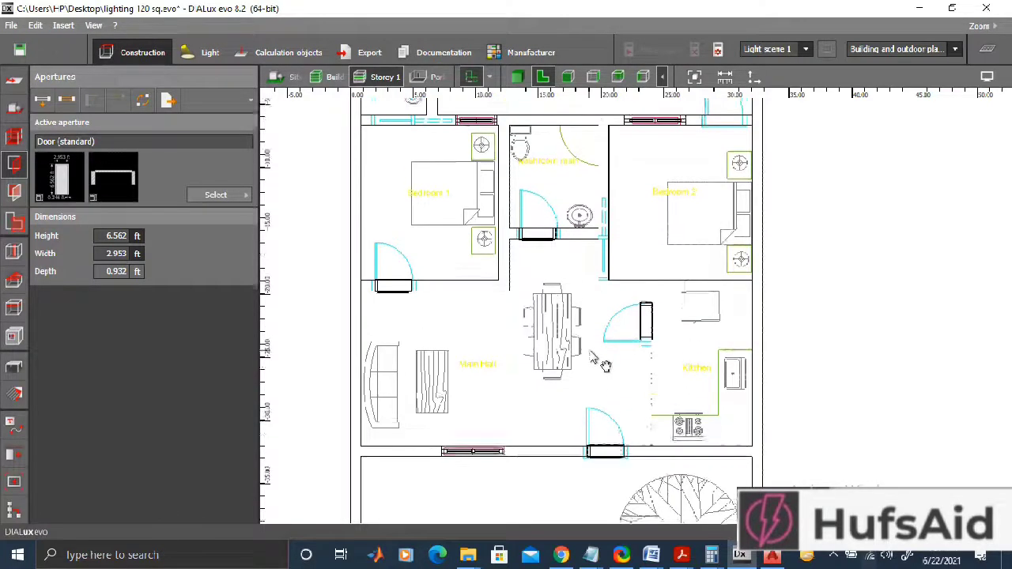
Step: Browse the aperture catalogue for another door, trying the 39.371 ft and 2.953 ft wide standard door variants
left_click(644, 346)
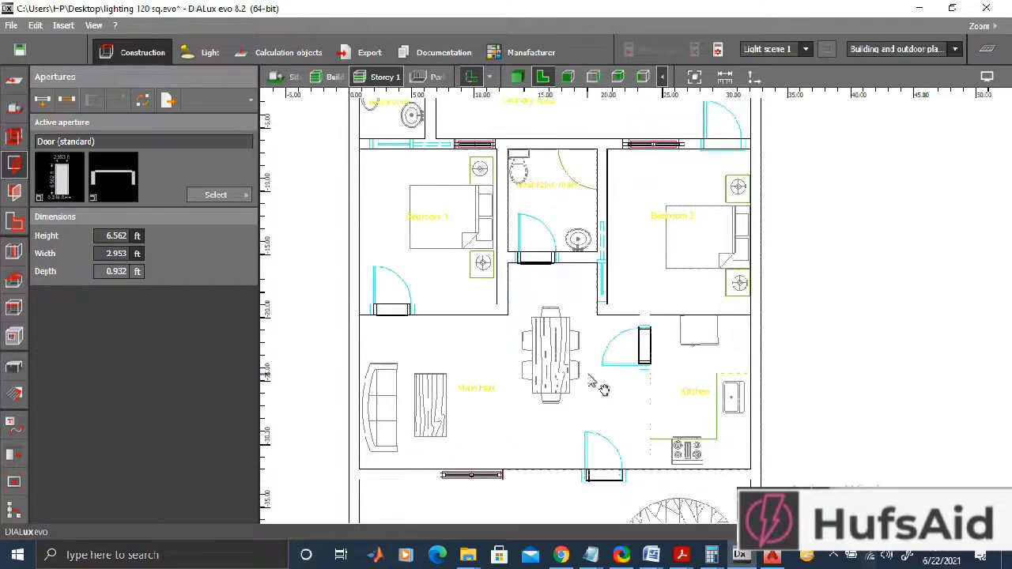
left_click(223, 197)
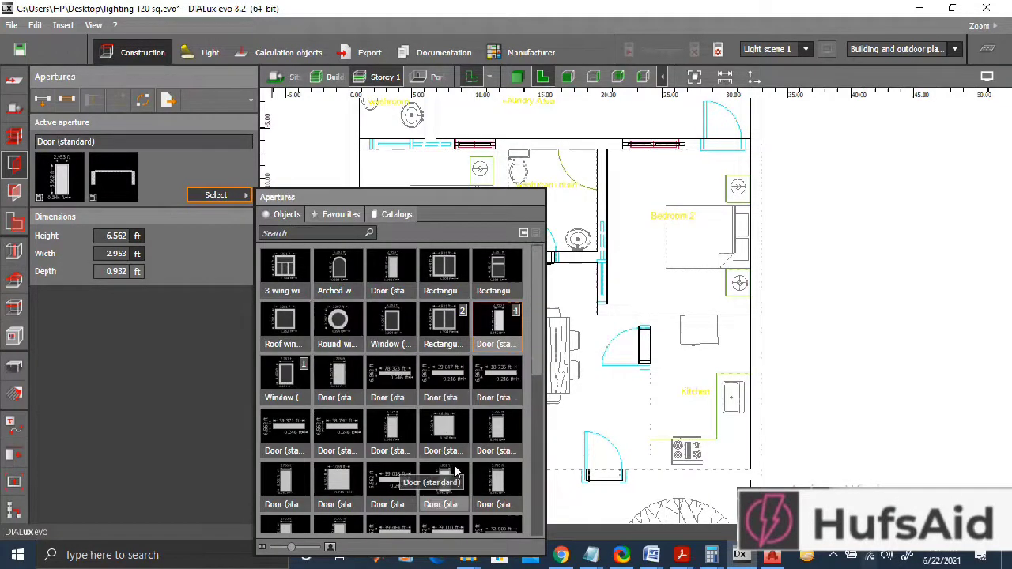
left_click(287, 439)
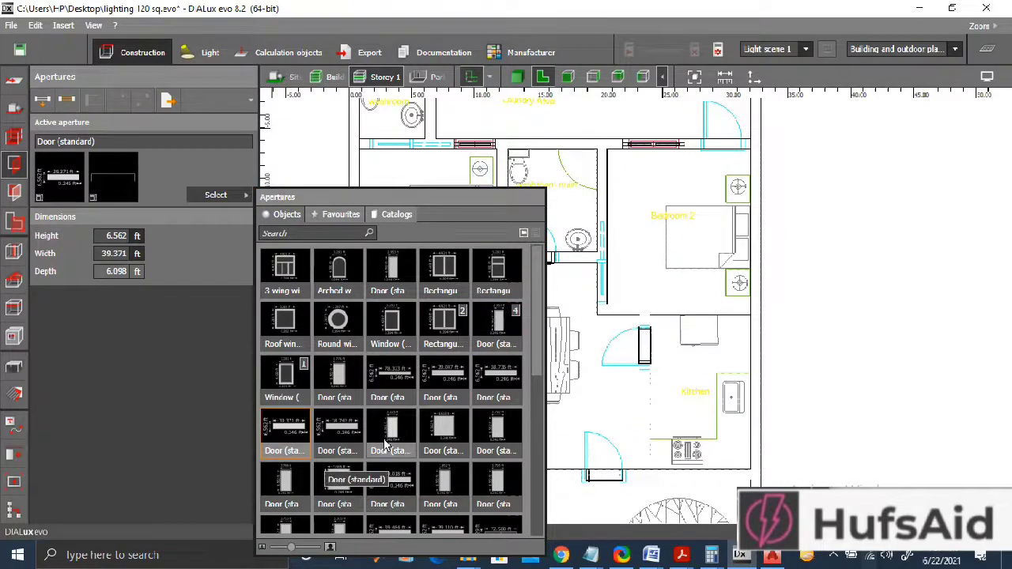
scroll(386, 445, "down", 1)
scroll(386, 445, "down", 9)
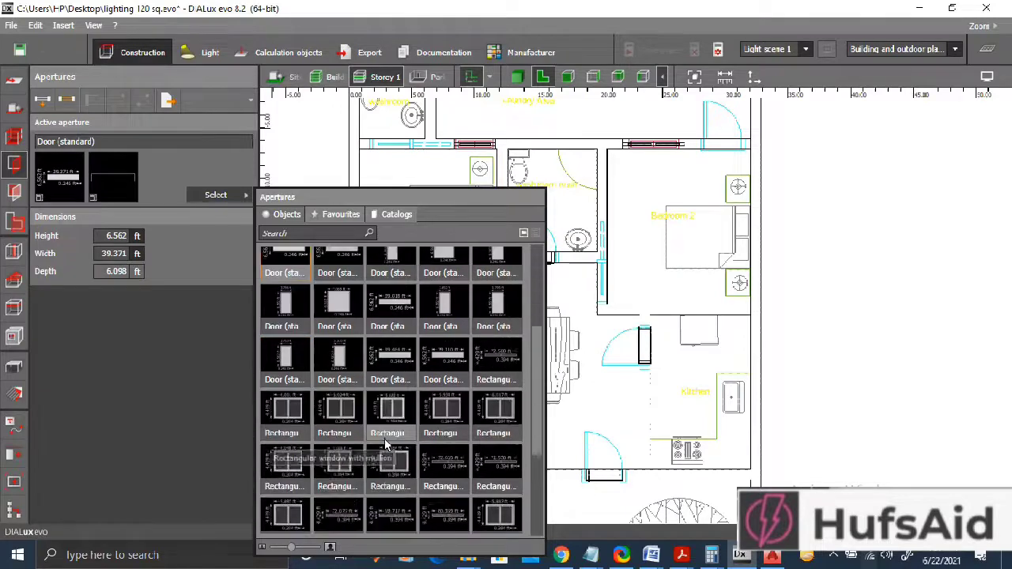
scroll(386, 445, "up", 3)
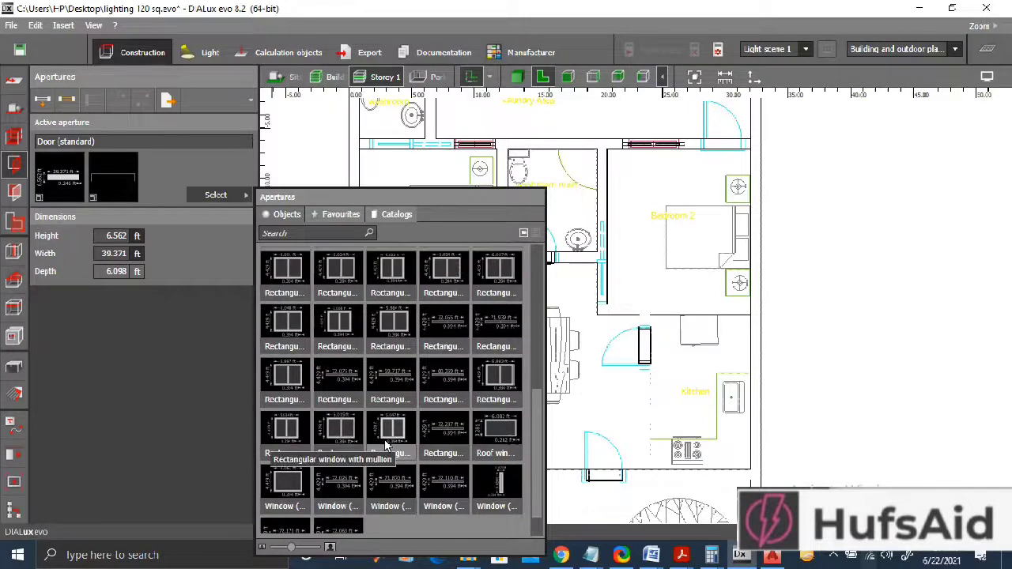
scroll(386, 445, "up", 4)
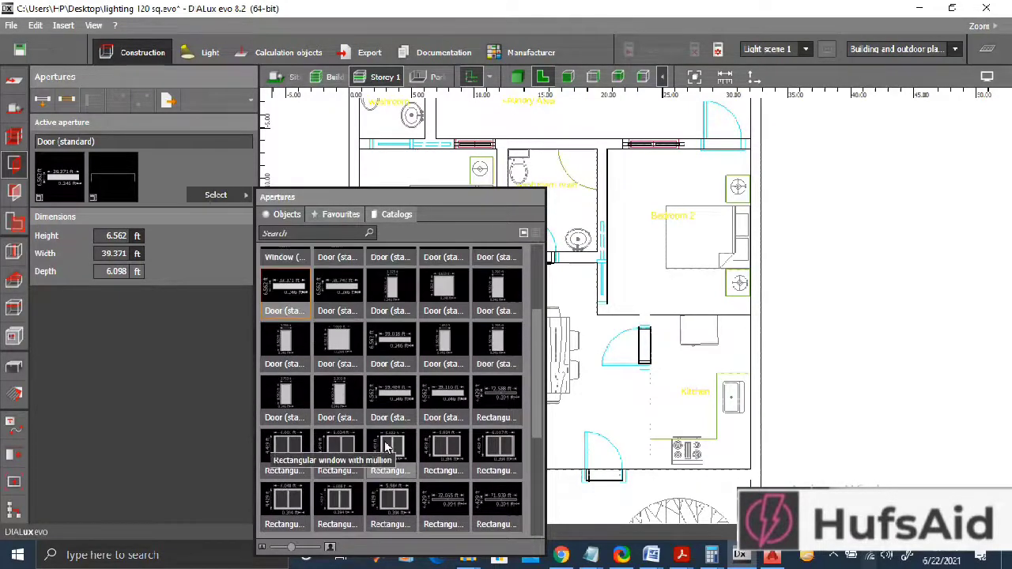
left_click(401, 282)
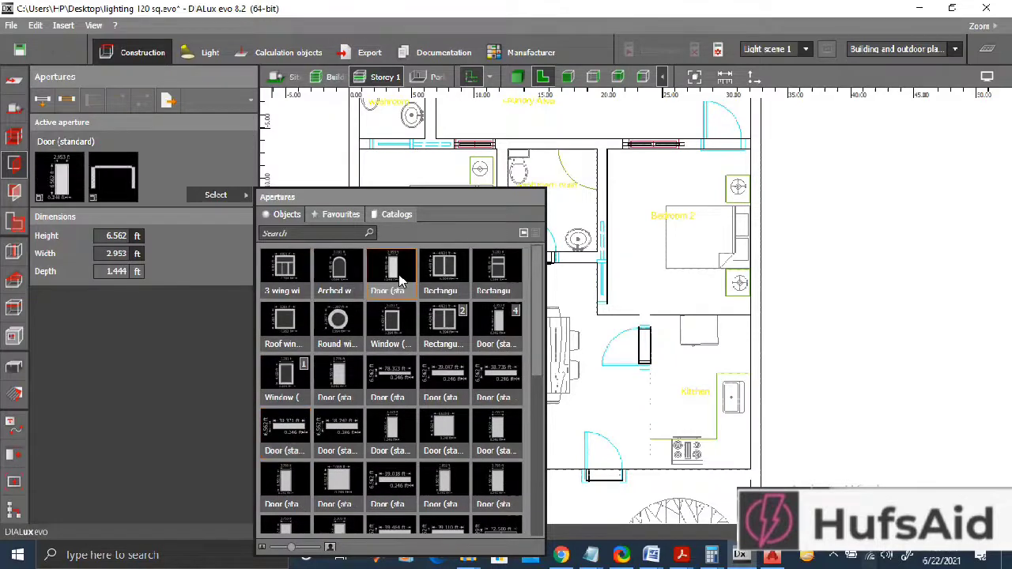
double_click(515, 314)
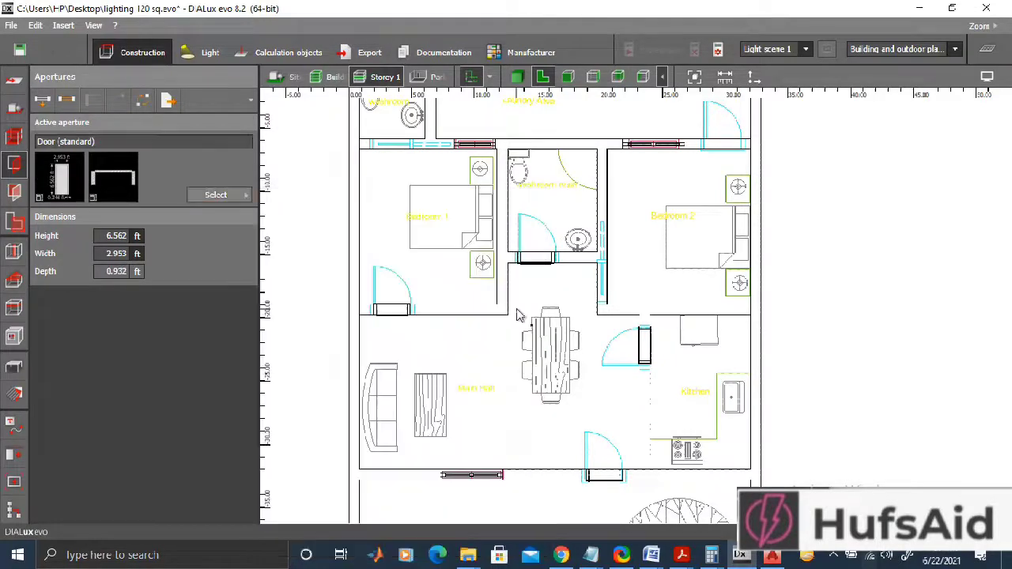
Step: Place 2.953 ft wide standard doors at the sliding-door marks between Bedroom 1 and its washroom and in Bedroom 2's passage wall
left_click(213, 195)
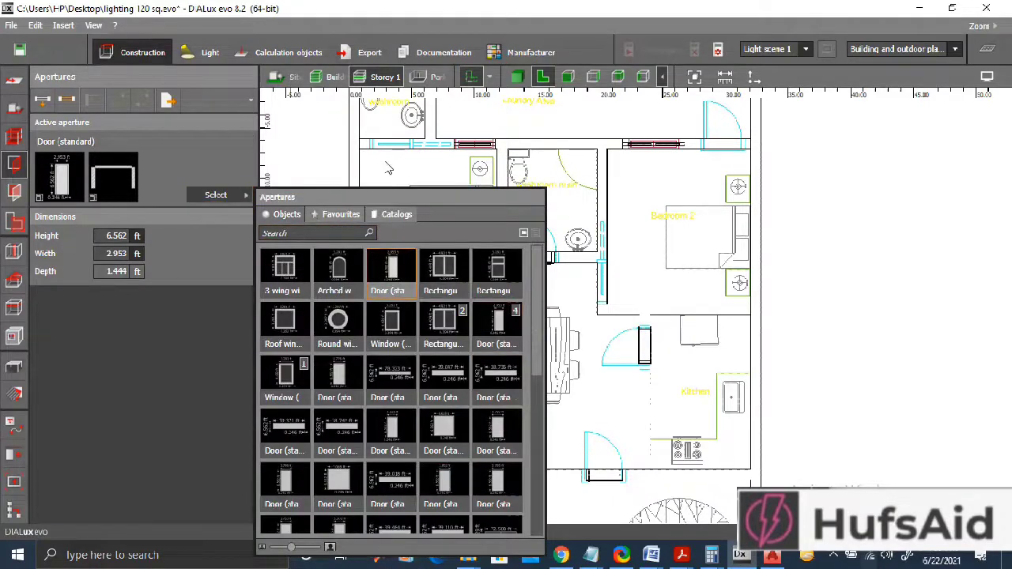
double_click(391, 267)
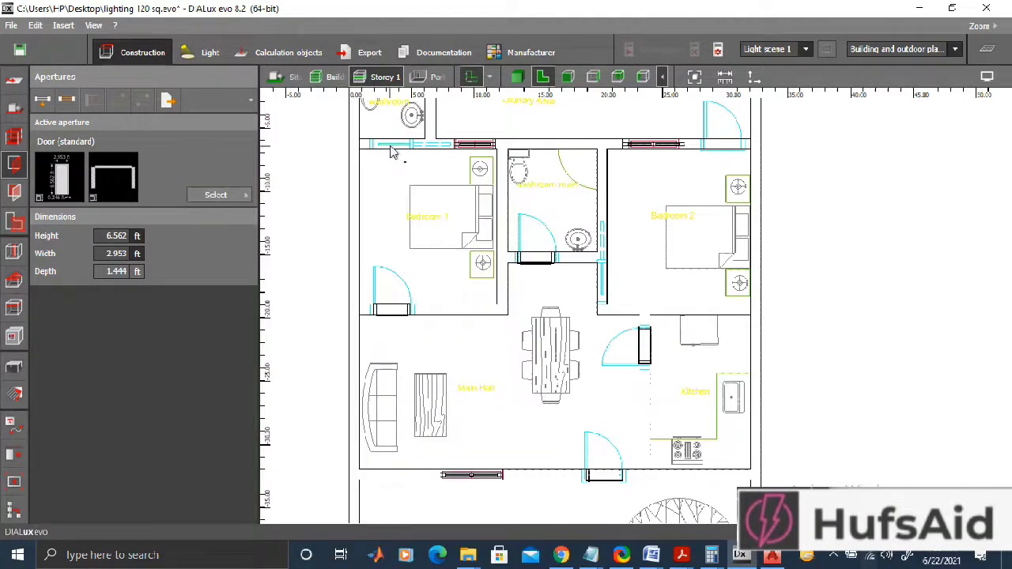
left_click(392, 150)
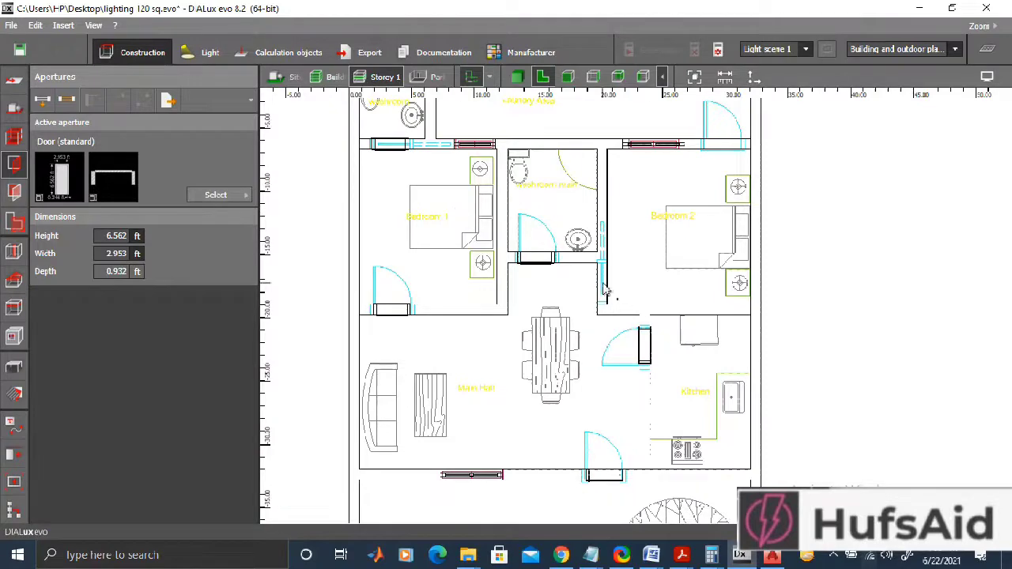
left_click(605, 284)
scroll(572, 260, "up", 5)
scroll(575, 268, "down", 1)
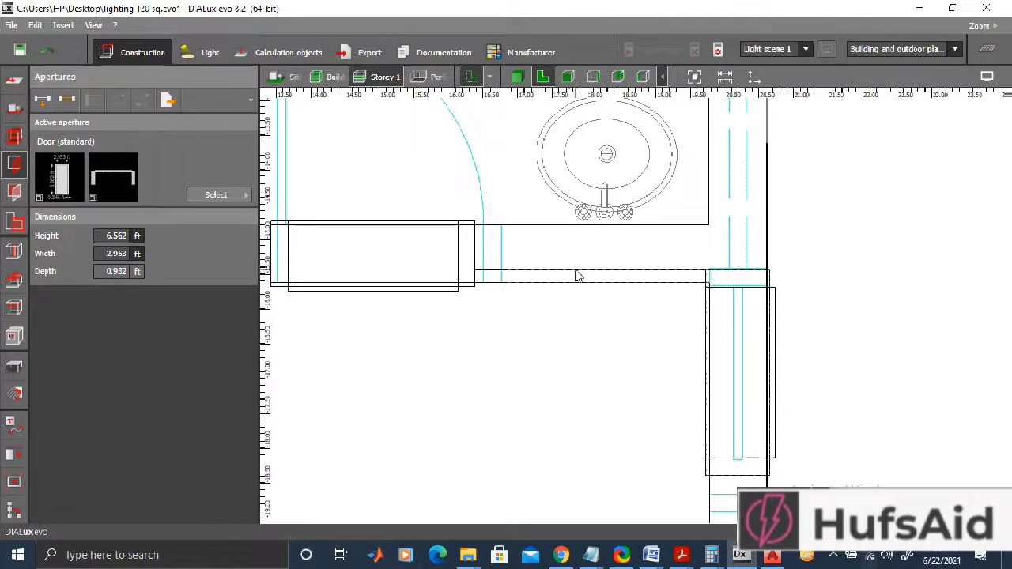
left_click(736, 356)
key("Escape")
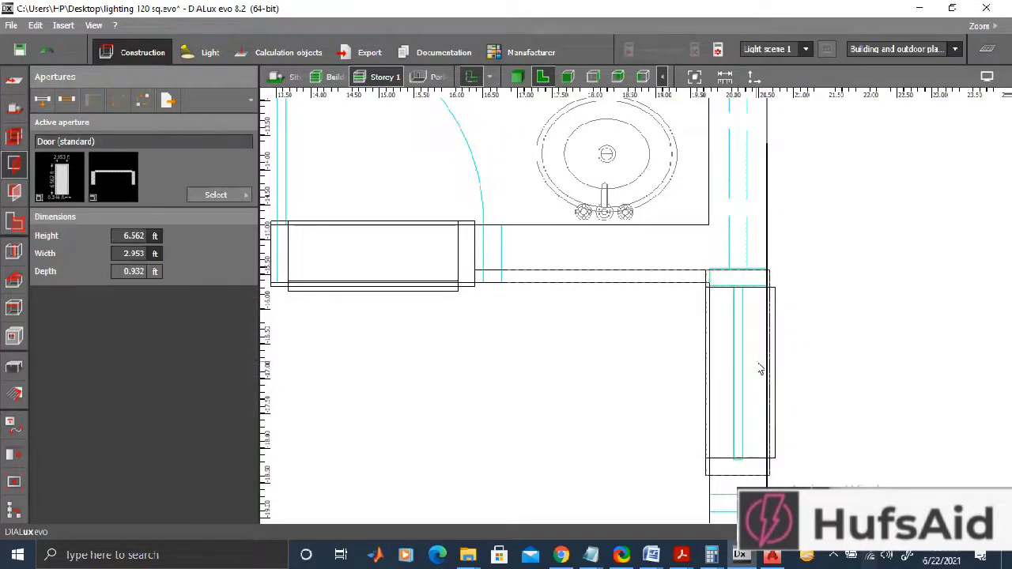
Step: Place a 2.953 ft wide standard door at the door mark between Bedroom 2 and the laundry area
scroll(760, 370, "down", 4)
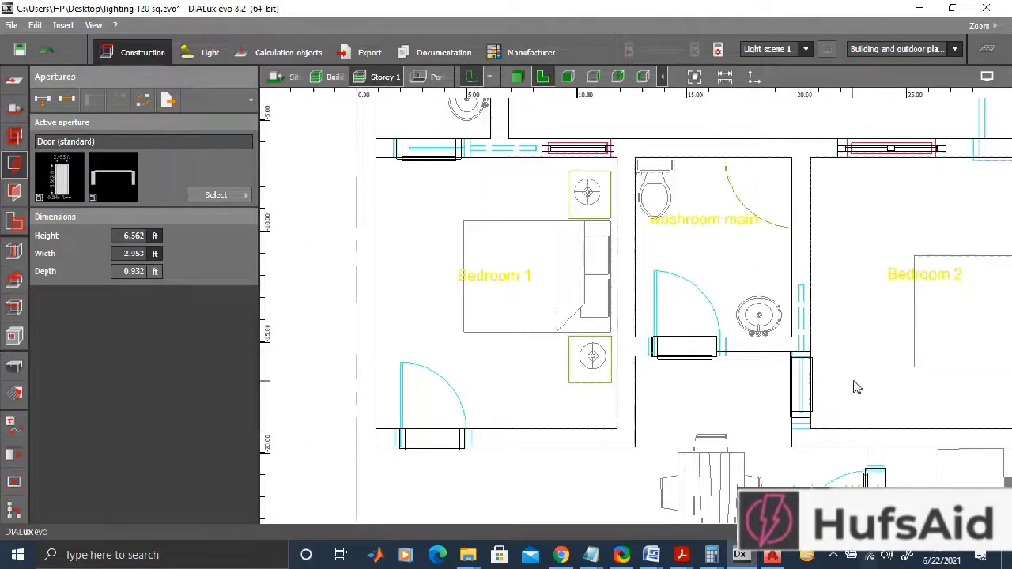
scroll(791, 371, "up", 1)
scroll(736, 365, "down", 3)
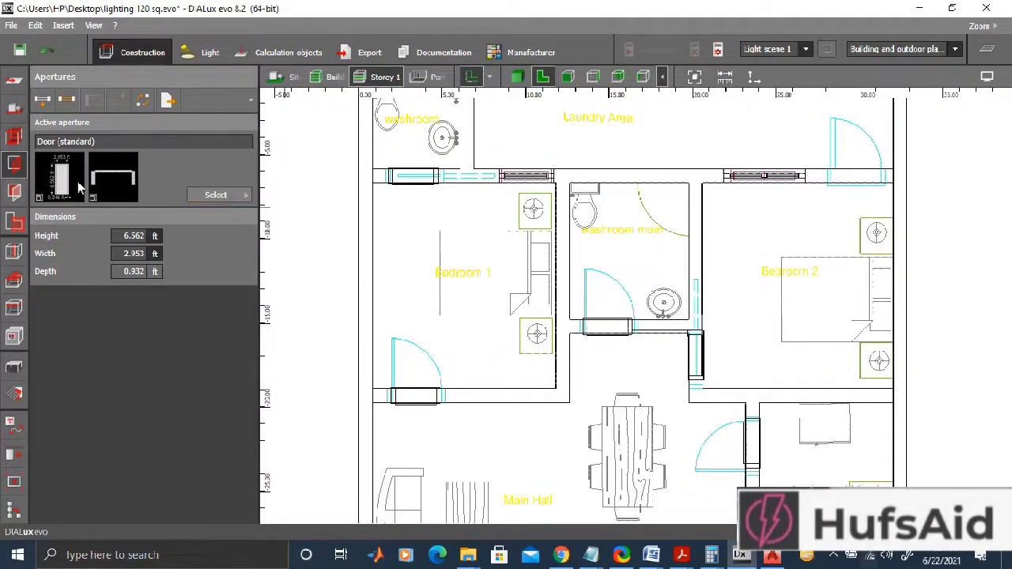
left_click(858, 180)
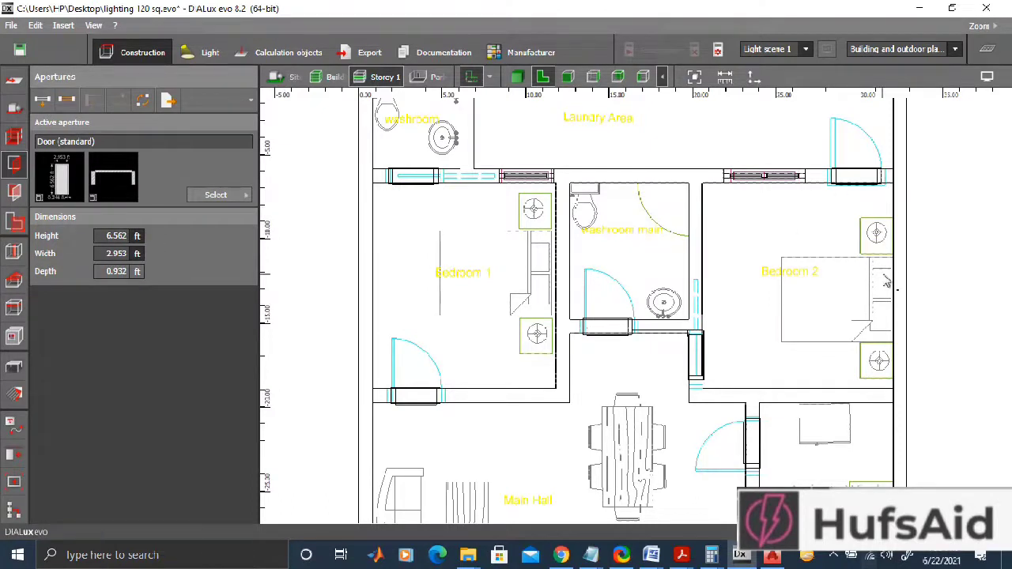
Step: Inspect the placed doors and windows around the main hall, bedrooms and washrooms in the 3D view
left_click(516, 77)
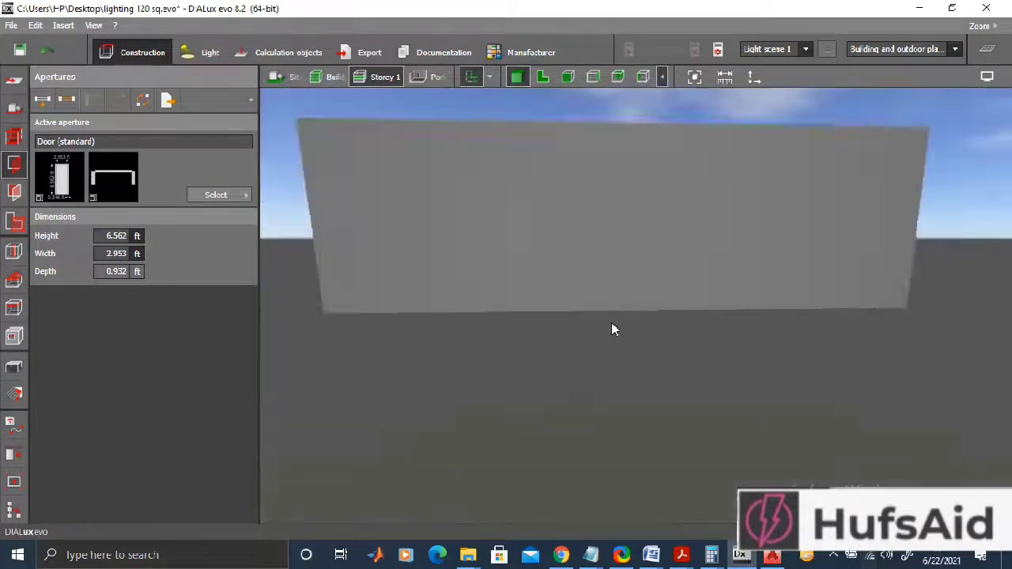
scroll(624, 343, "up", 6)
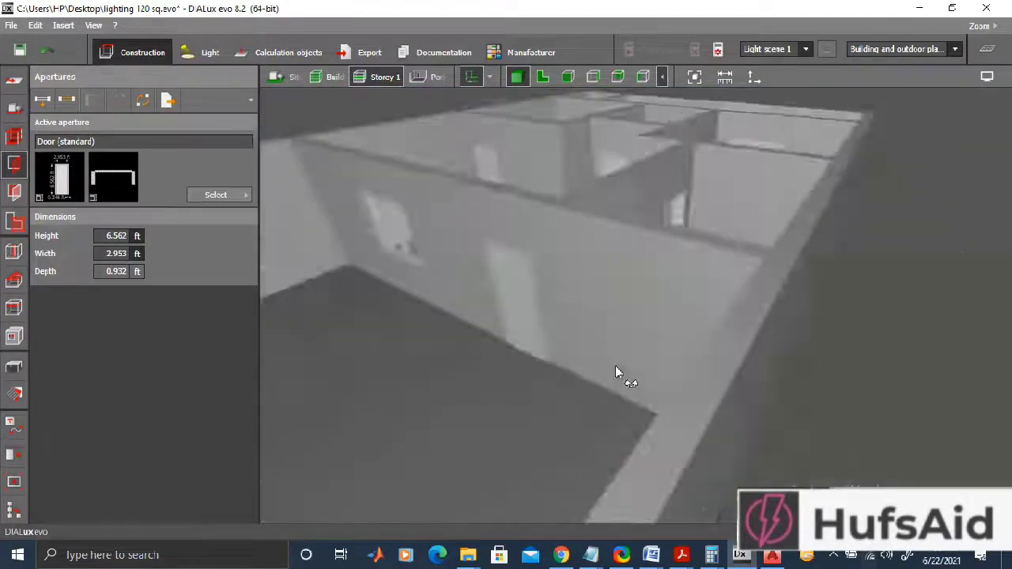
right_click_drag(616, 372, 655, 323)
scroll(655, 323, "down", 4)
scroll(621, 339, "up", 6)
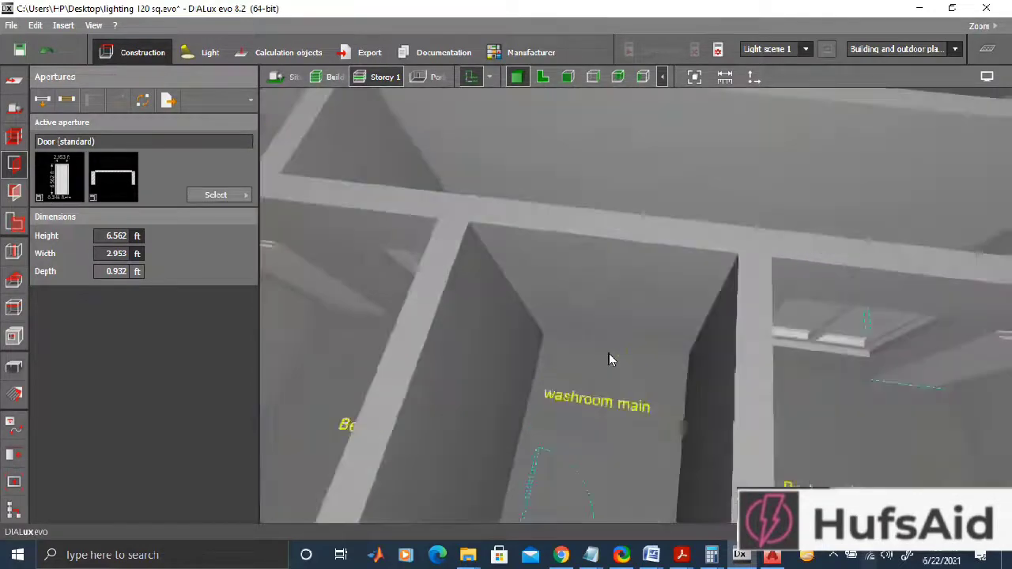
right_click_drag(609, 360, 753, 384)
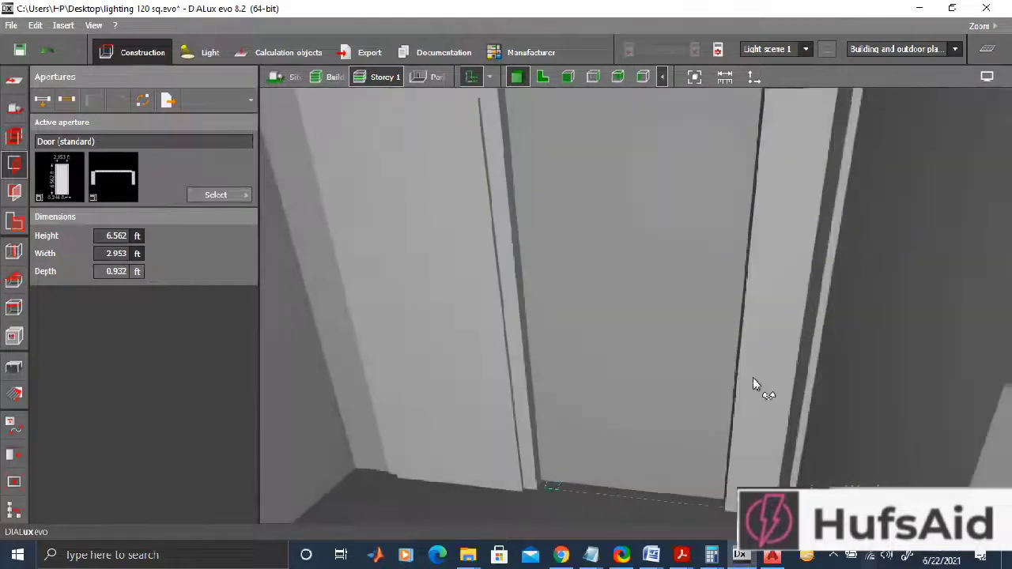
scroll(733, 364, "down", 3)
scroll(689, 381, "down", 2)
right_click_drag(691, 384, 718, 334)
scroll(609, 354, "up", 5)
scroll(603, 348, "up", 2)
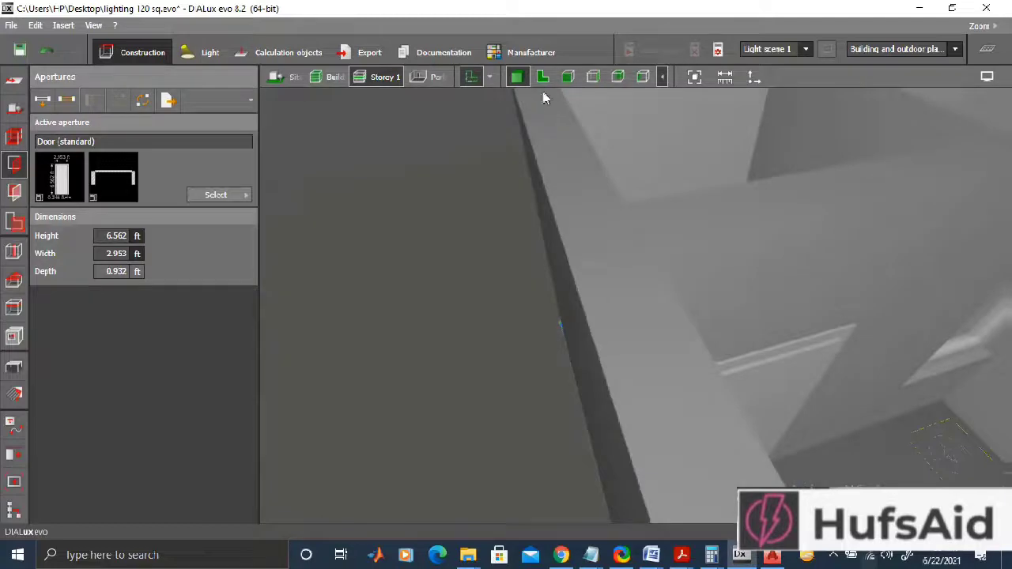
left_click(542, 77)
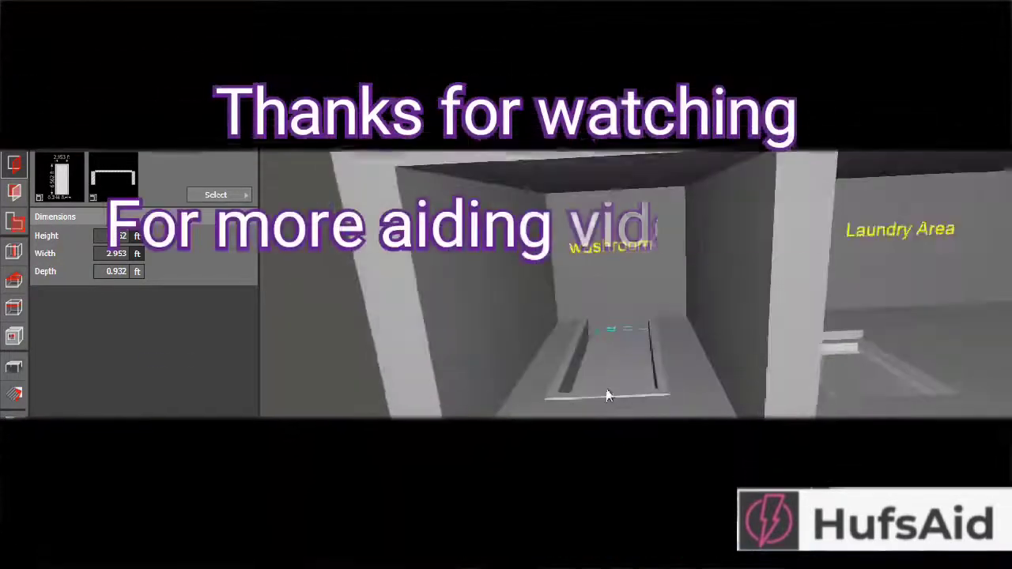